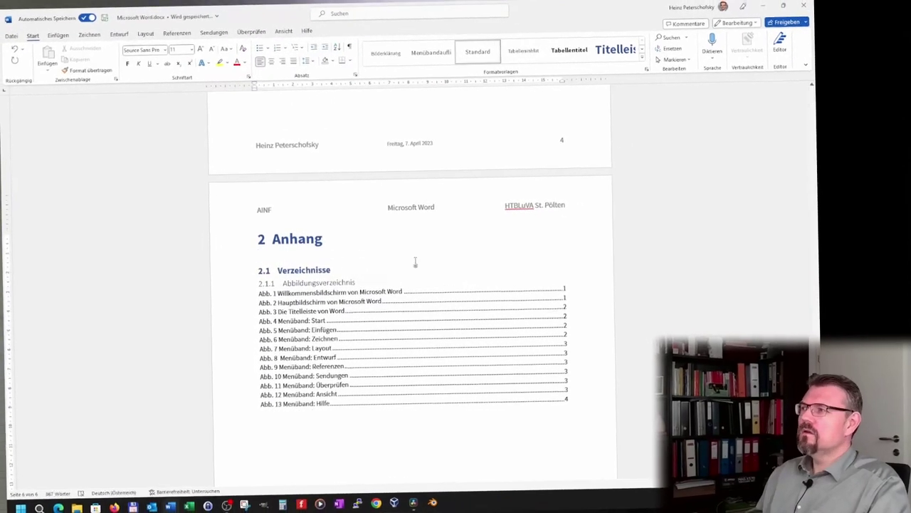
Step: Add an Überschrift 2 heading 'Wichtige Shortcuts' under Anhang, followed by an empty body line
left_click(646, 51)
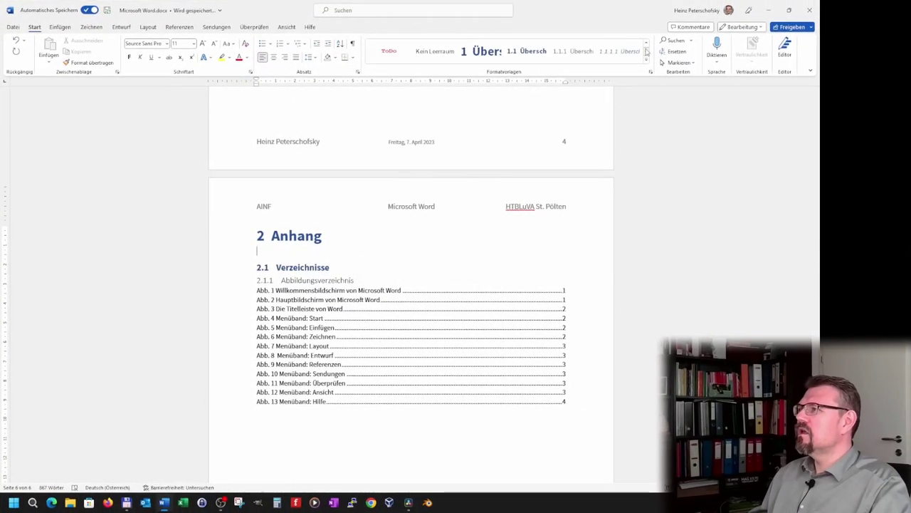
left_click(540, 60)
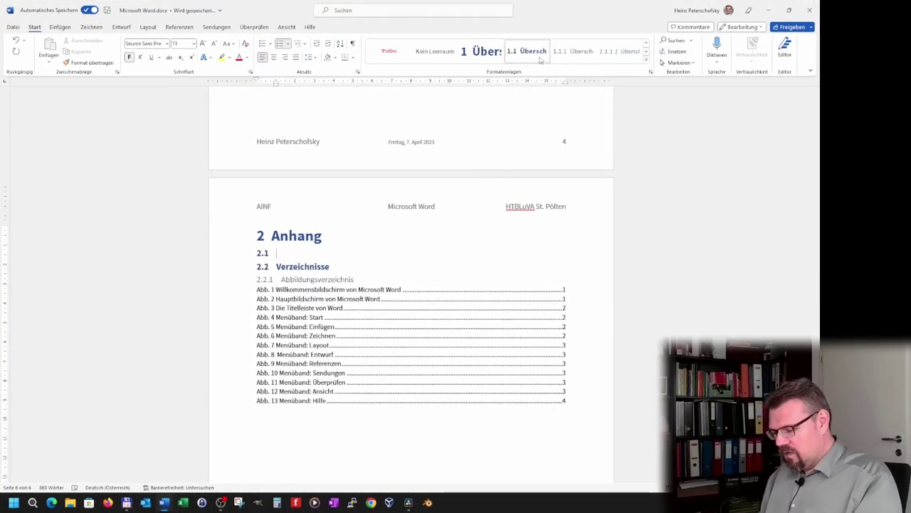
type("Wichtige Shor")
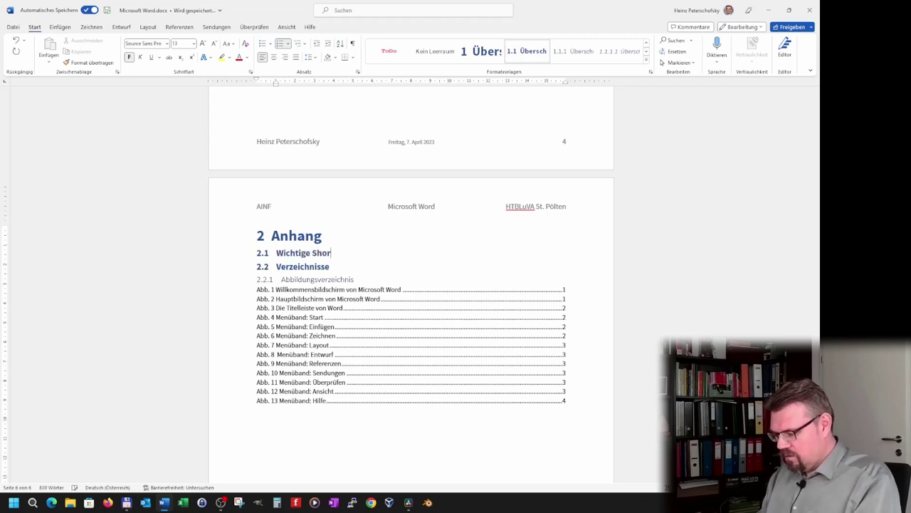
type("ts")
key("Return")
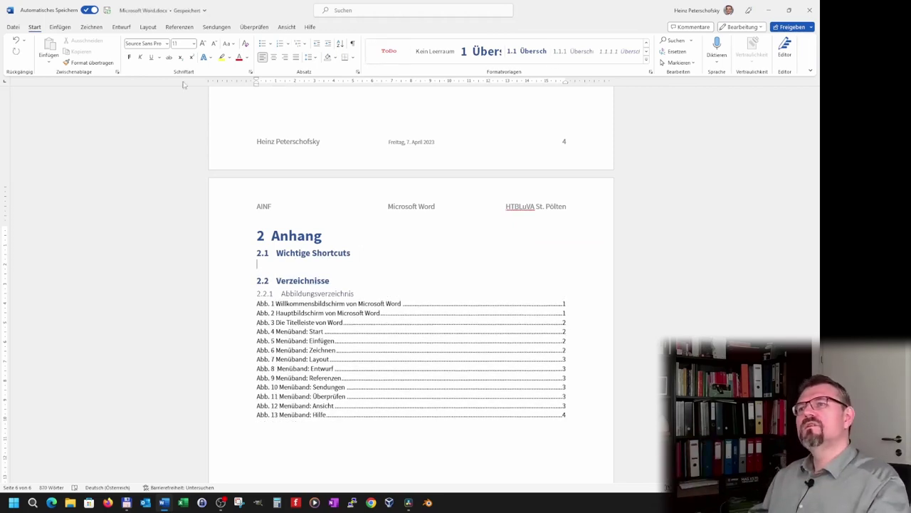
Step: Insert an empty 3-column, 4-row table below the Wichtige Shortcuts heading
left_click(59, 28)
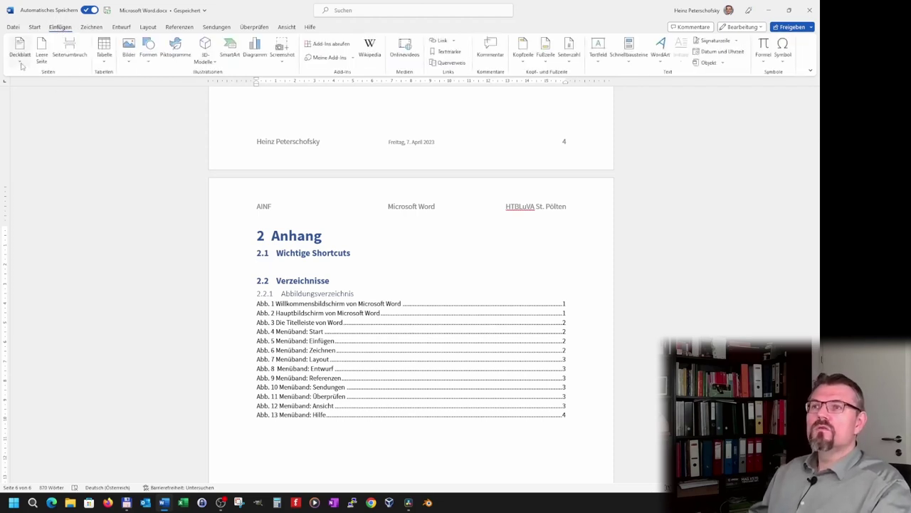
left_click(106, 64)
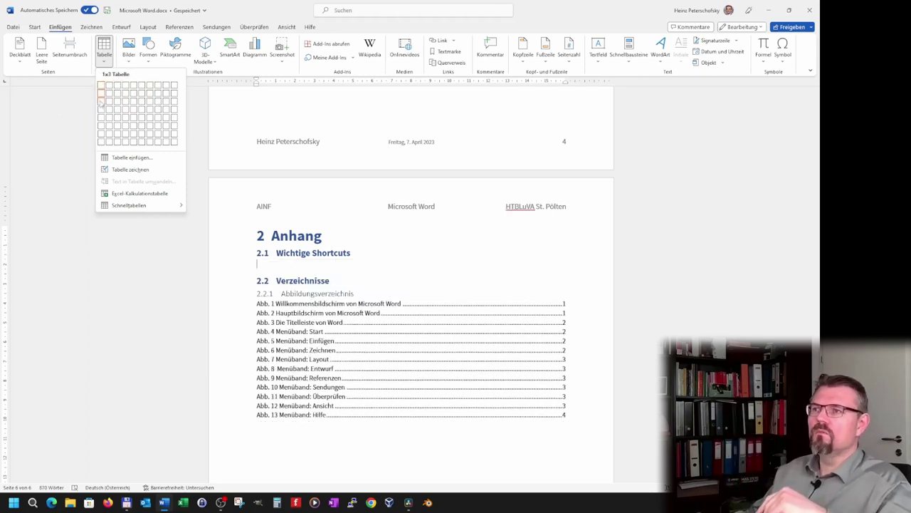
left_click(116, 109)
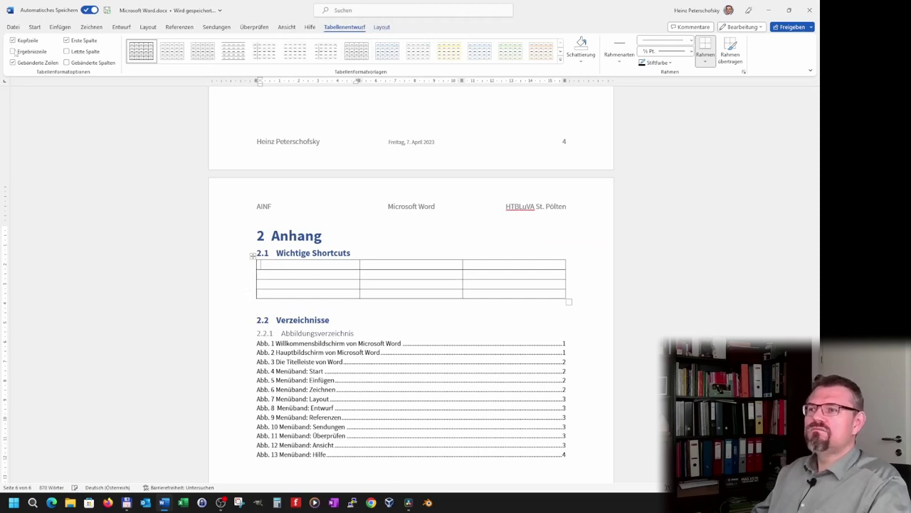
Step: Browse the Tabellenentwurf style gallery without applying a style, keeping the plain grid, then show Layout
left_click(269, 292)
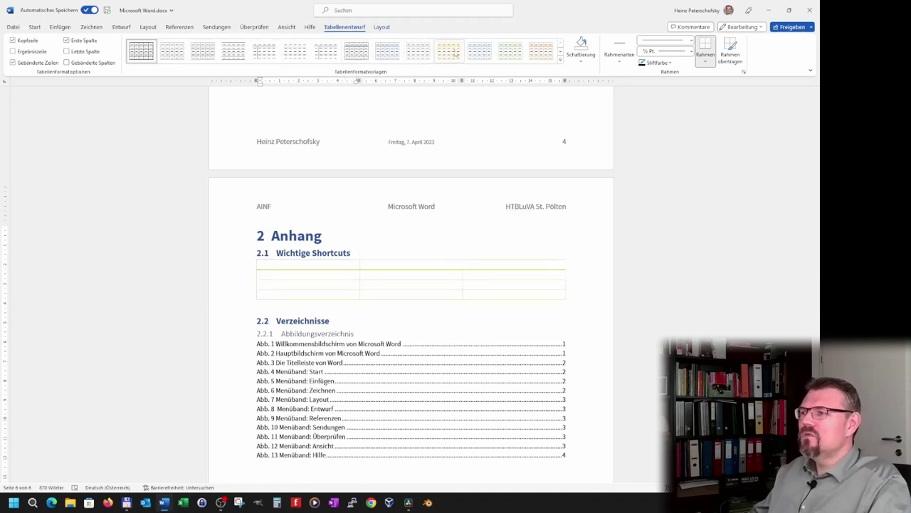
left_click(561, 54)
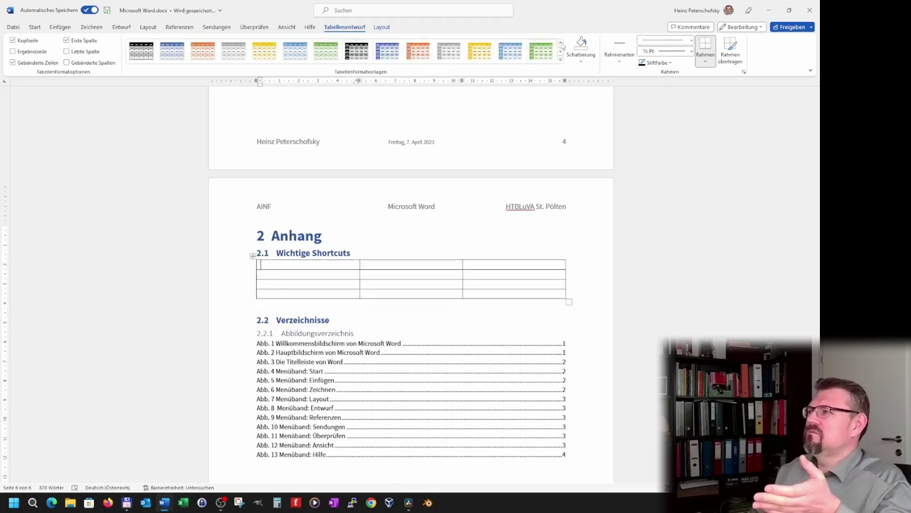
left_click(562, 46)
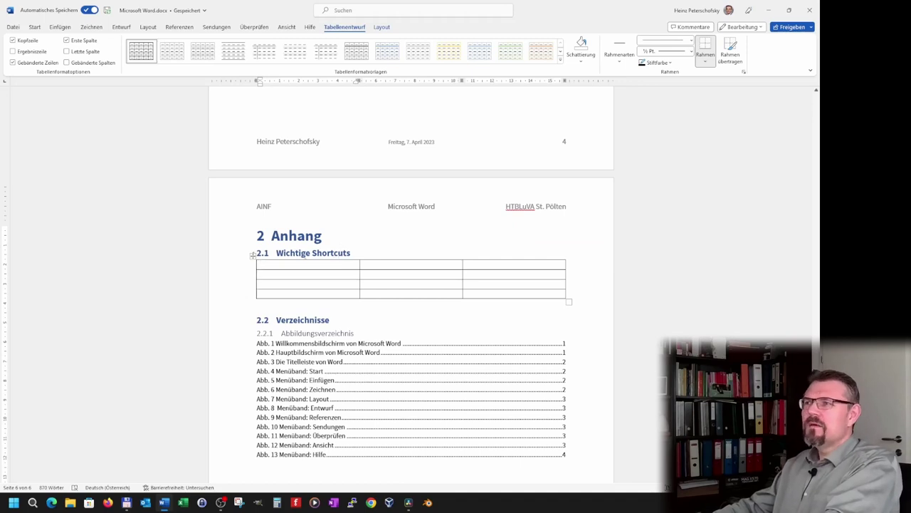
left_click(382, 27)
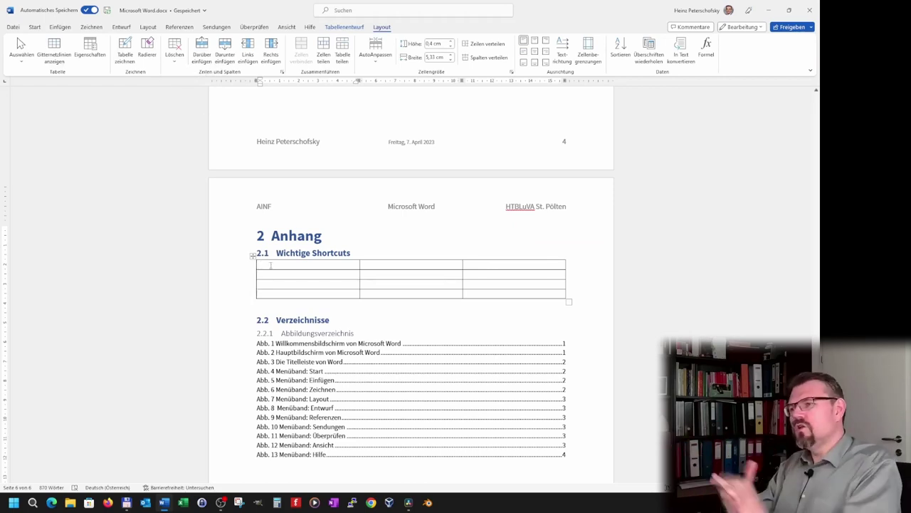
Step: Enter the header cells Shortcut, Name and Beschreibung, undoing an accidentally added row
right_click(271, 266)
key("Escape")
type("Shortcut")
type("Name")
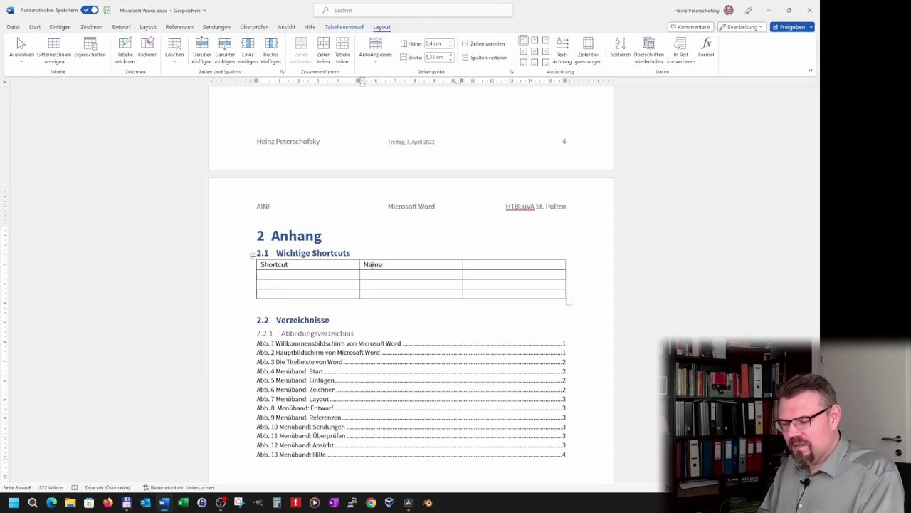
left_click(320, 274)
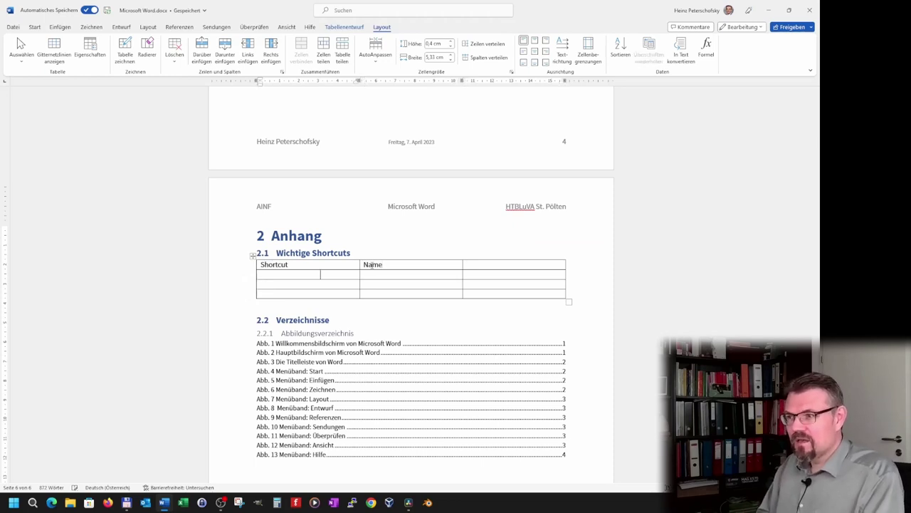
key("Tab")
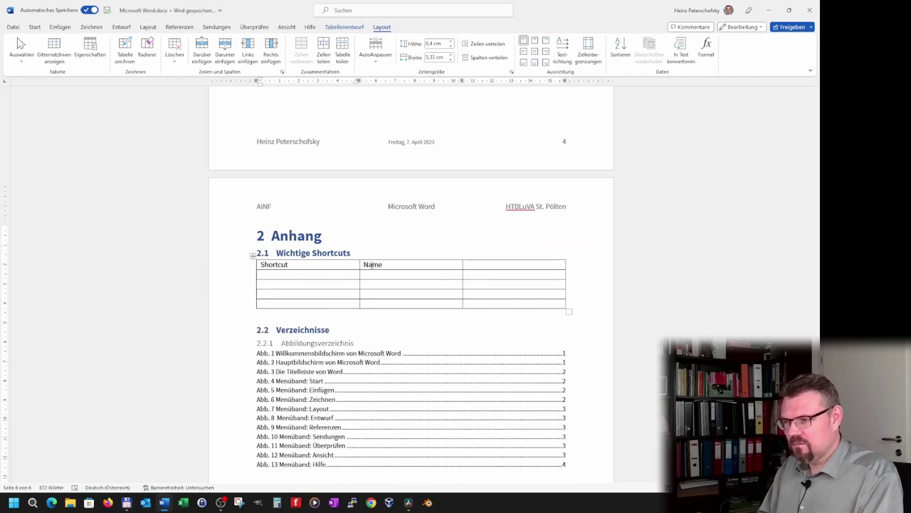
key("ctrl+z")
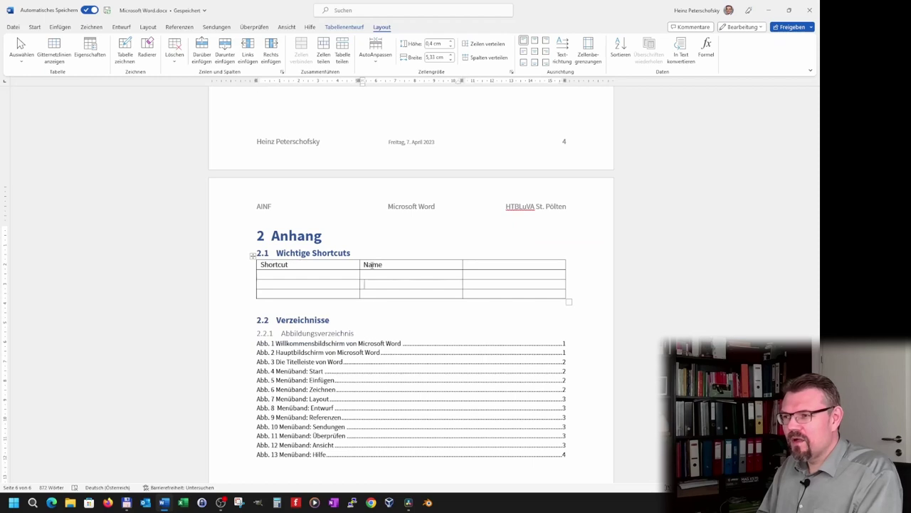
key("shift+Tab")
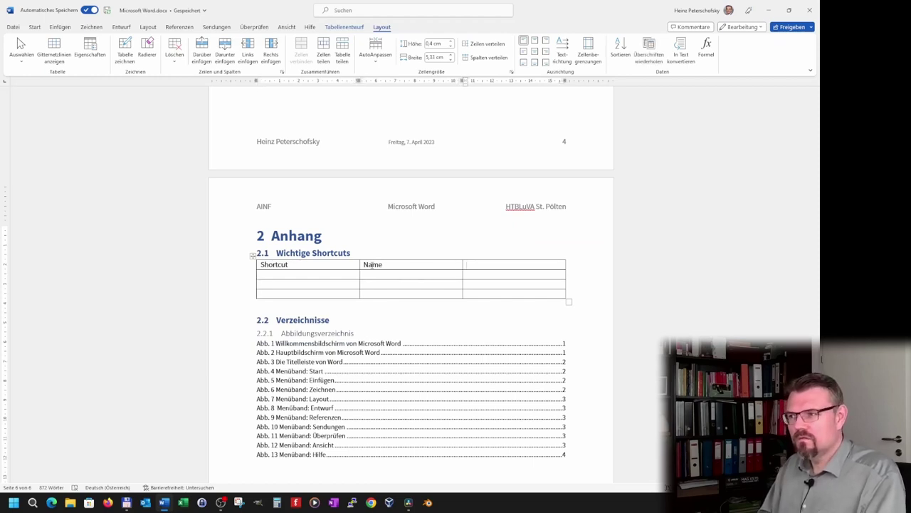
type("Beschrei")
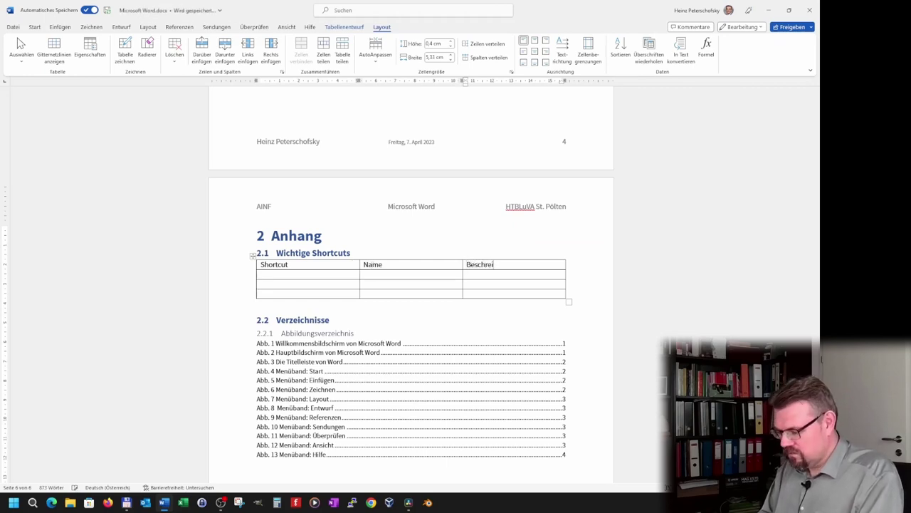
type("bung")
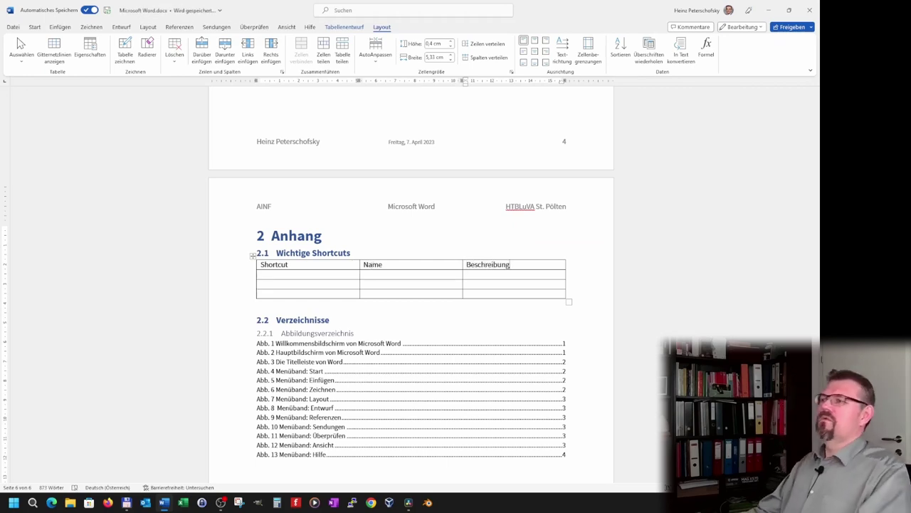
left_click(260, 274)
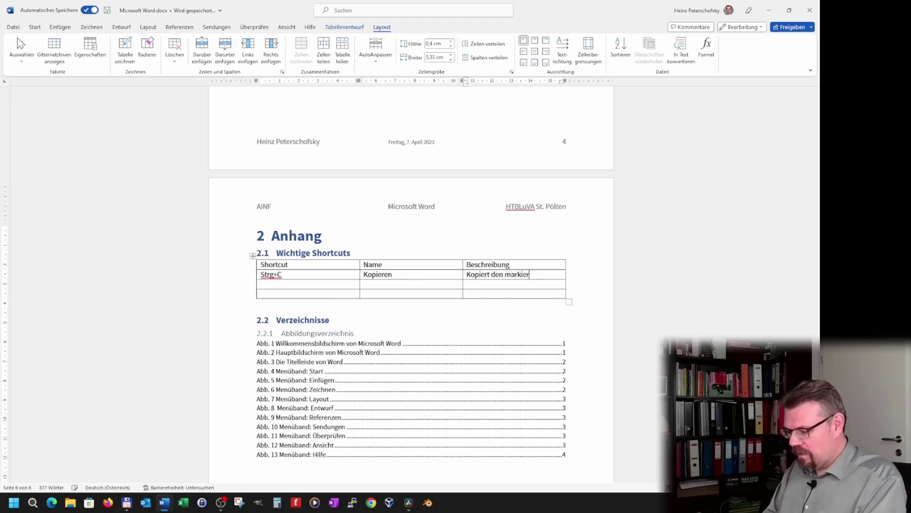
Step: Fill row 2 with Strg+C, Kopieren and 'Kopiert den markierten Bereich in die Zwischenablage'
type("h in die Zwischenablage")
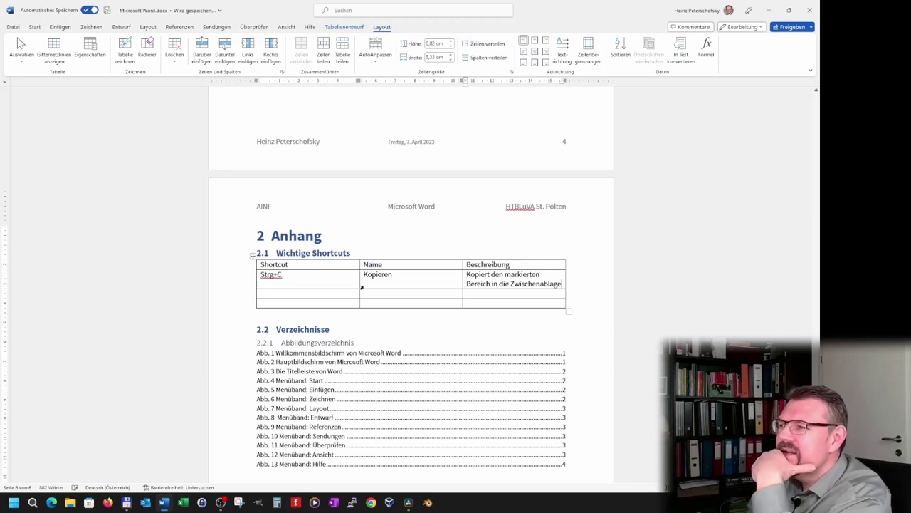
Step: Drag the column borders to narrow Shortcut and adjust the Name and Beschreibung widths
left_click_drag(358, 280, 296, 285)
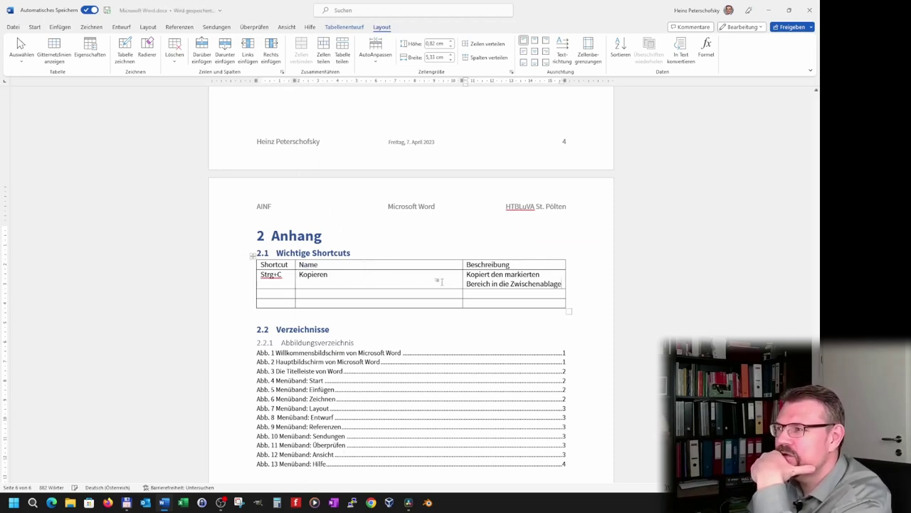
left_click_drag(463, 279, 340, 277)
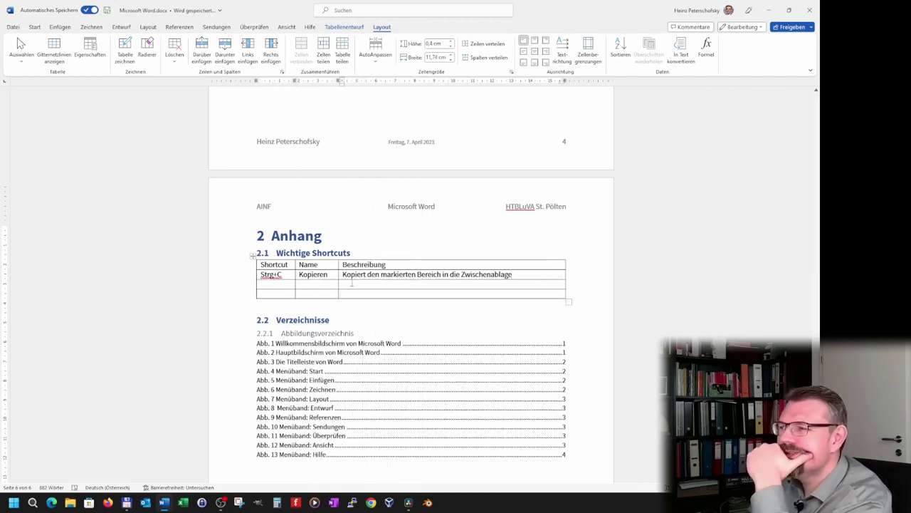
left_click_drag(339, 275, 421, 274)
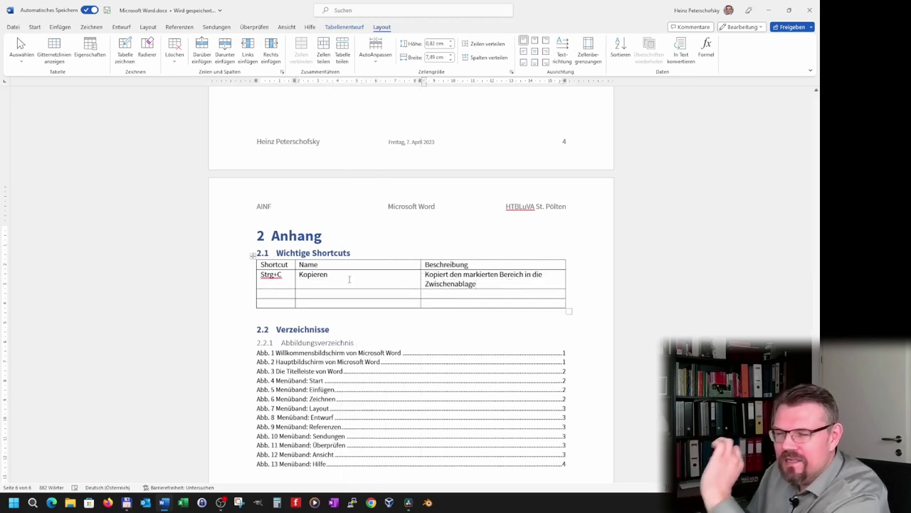
Step: Select parts of the Strg+C row and columns, then undo the accidental Kopieren cell-width change
left_click_drag(329, 276, 300, 278)
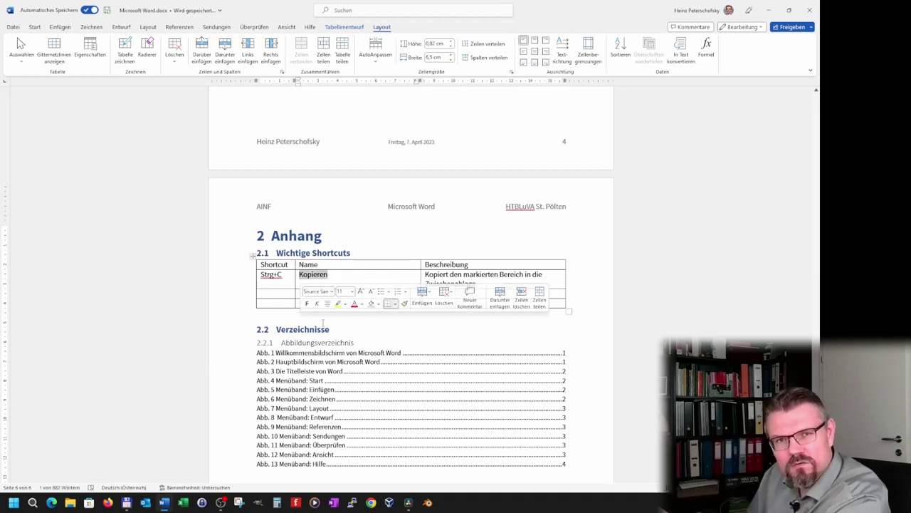
left_click(242, 284)
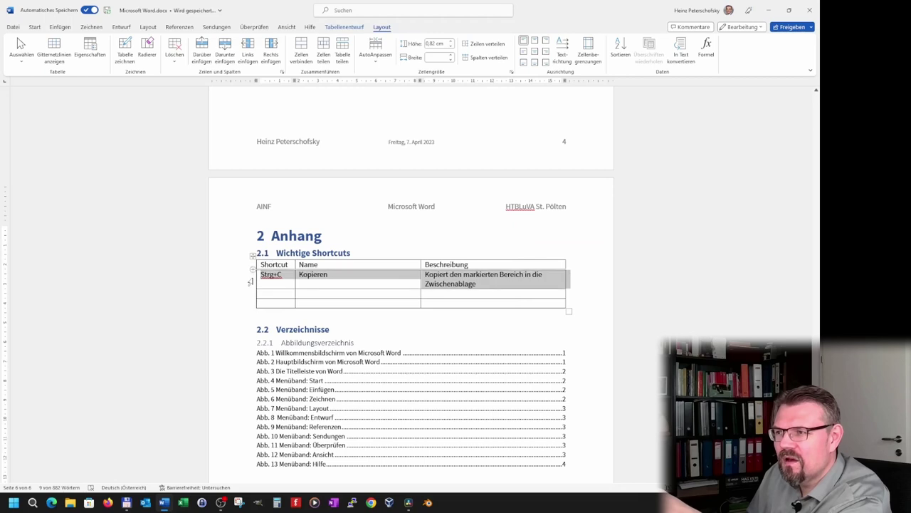
left_click(569, 294)
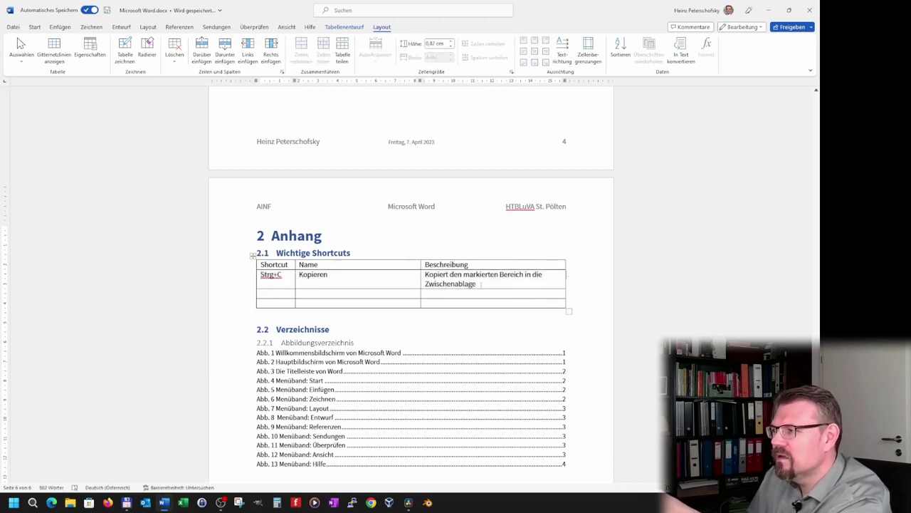
left_click(246, 285)
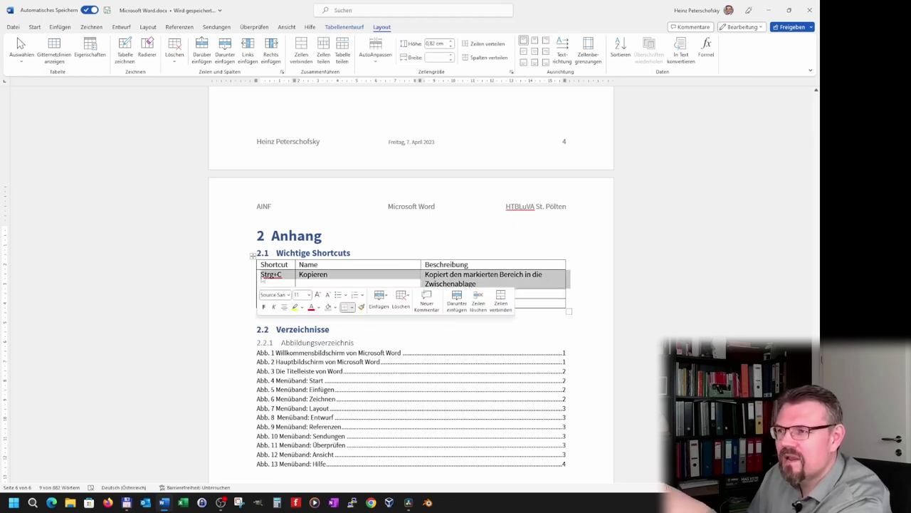
left_click(336, 258)
left_click(460, 259)
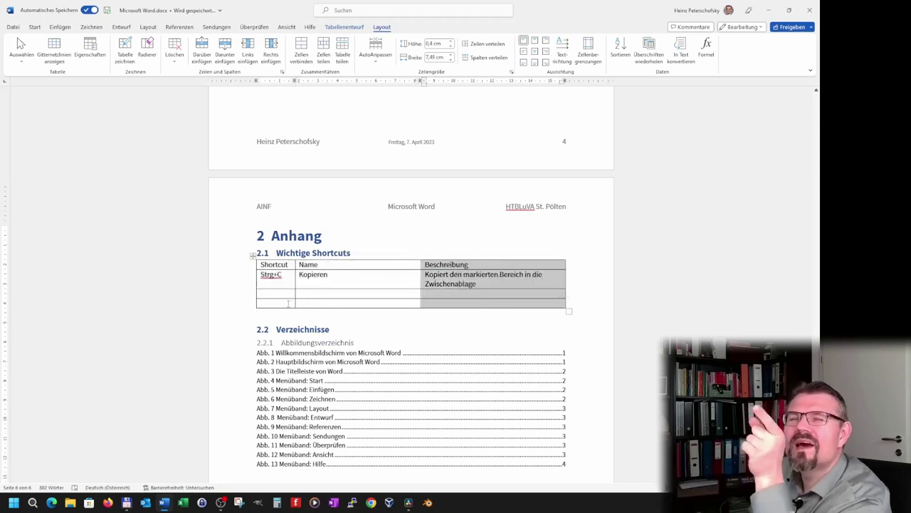
left_click_drag(329, 277, 299, 276)
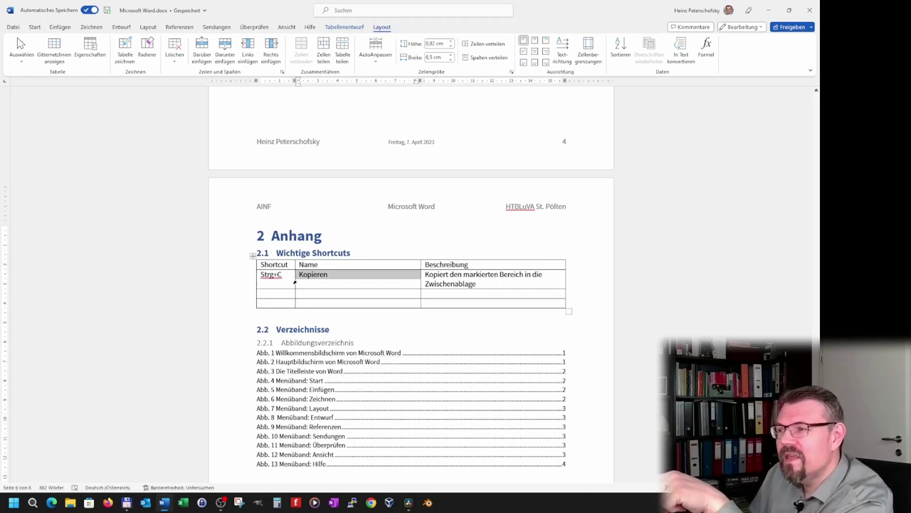
left_click_drag(294, 282, 328, 280)
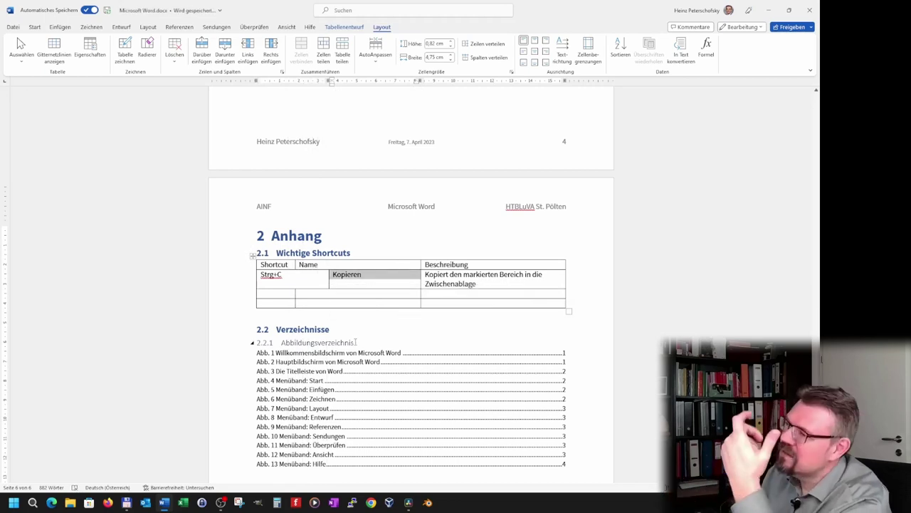
key("ctrl+z")
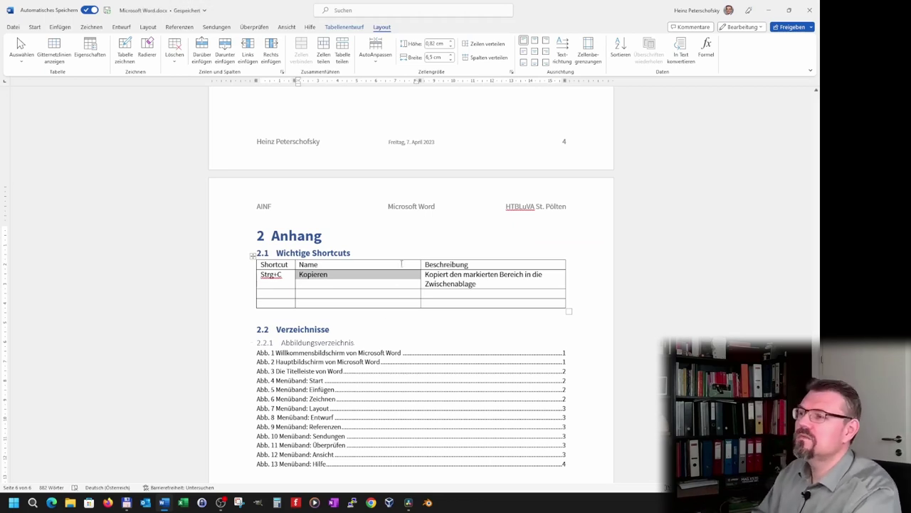
Step: Set the Shortcut column width to 2 cm and the Name column to 3 cm
left_click(386, 284)
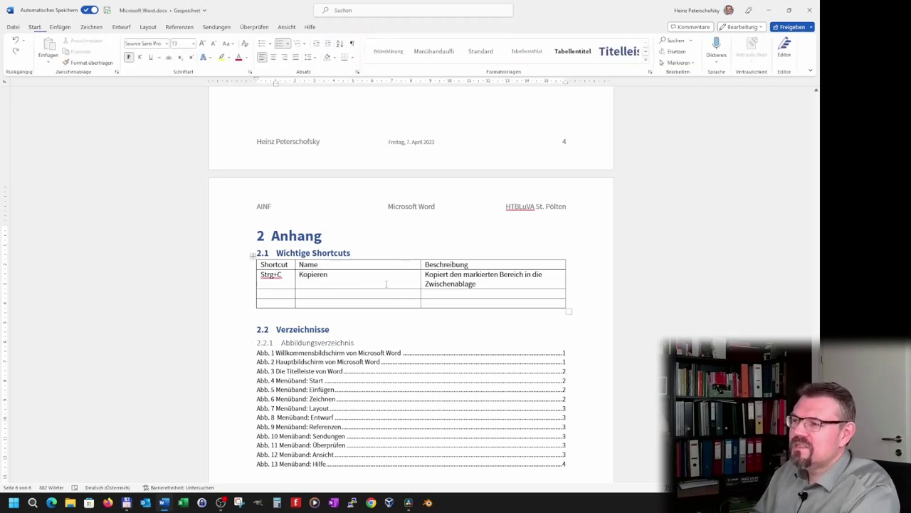
left_click(280, 259)
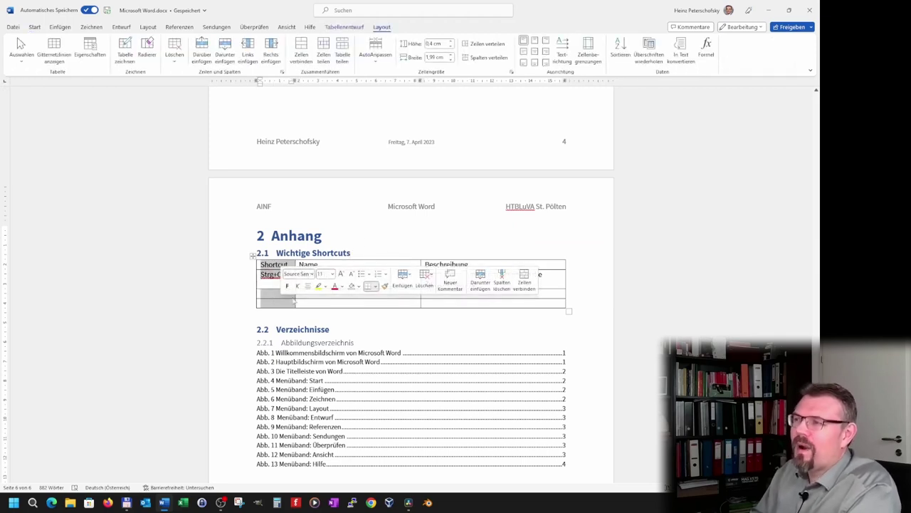
left_click(449, 55)
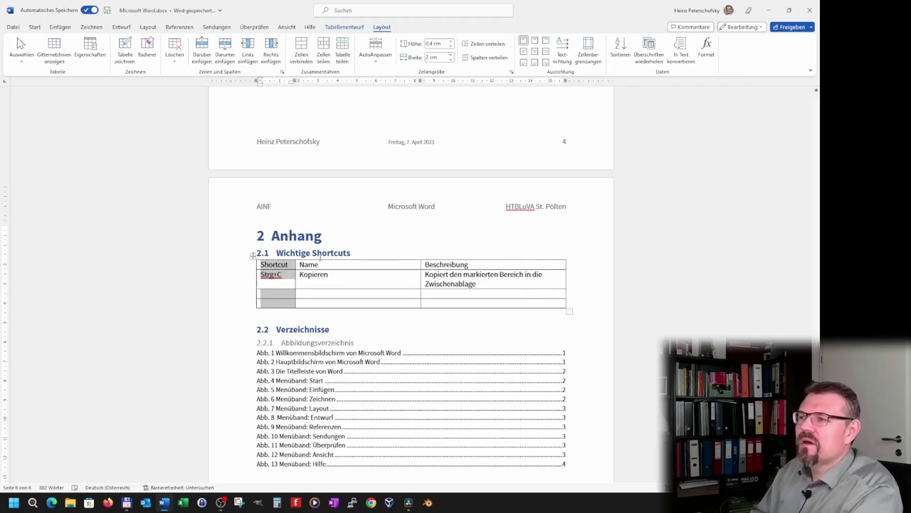
left_click(320, 257)
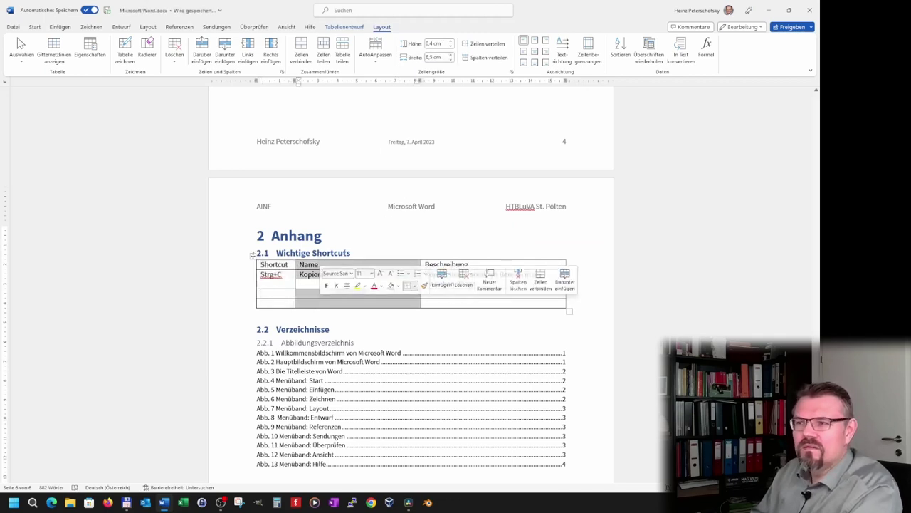
left_click(451, 61)
left_click(451, 62)
left_click(451, 61)
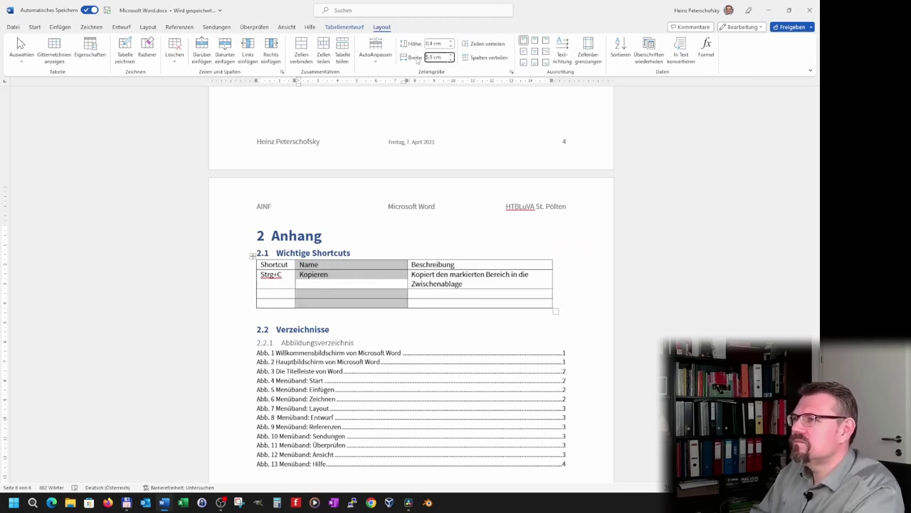
type("3")
key("Return")
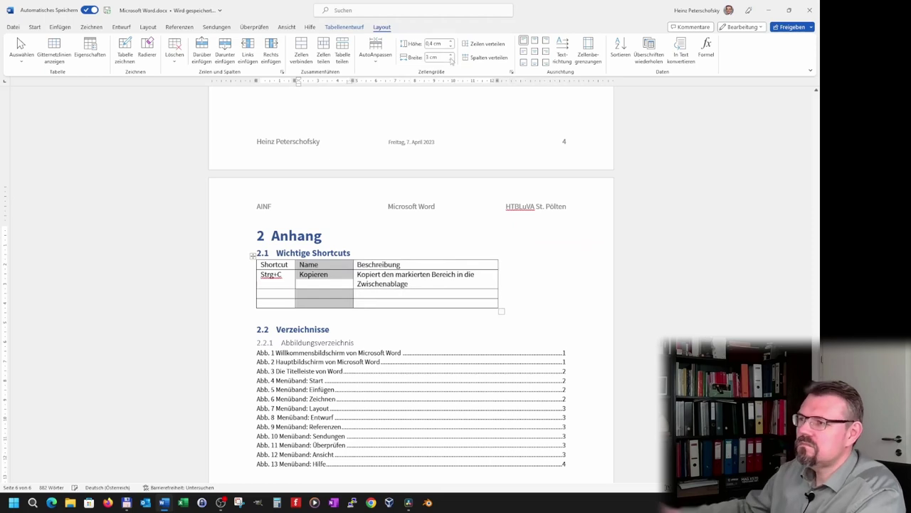
Step: Set the Beschreibung column width to 11 cm and select the header row
left_click(406, 259)
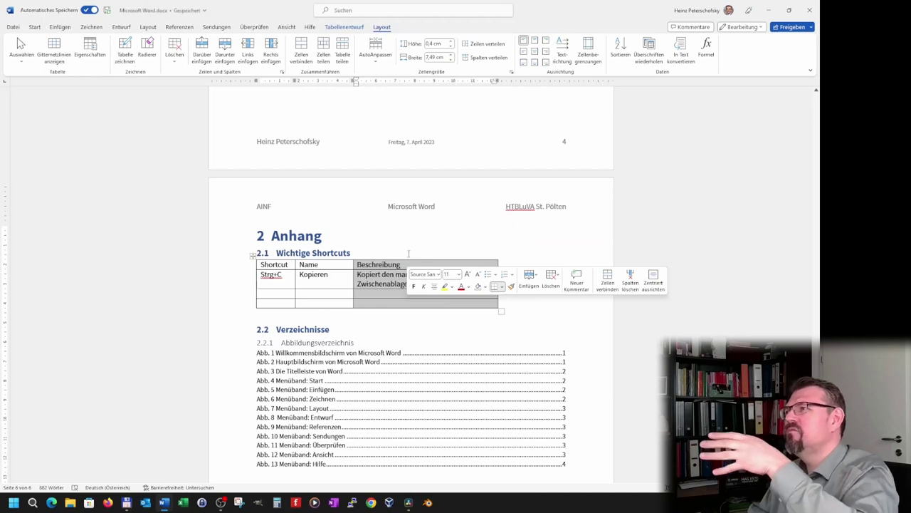
left_click(435, 57)
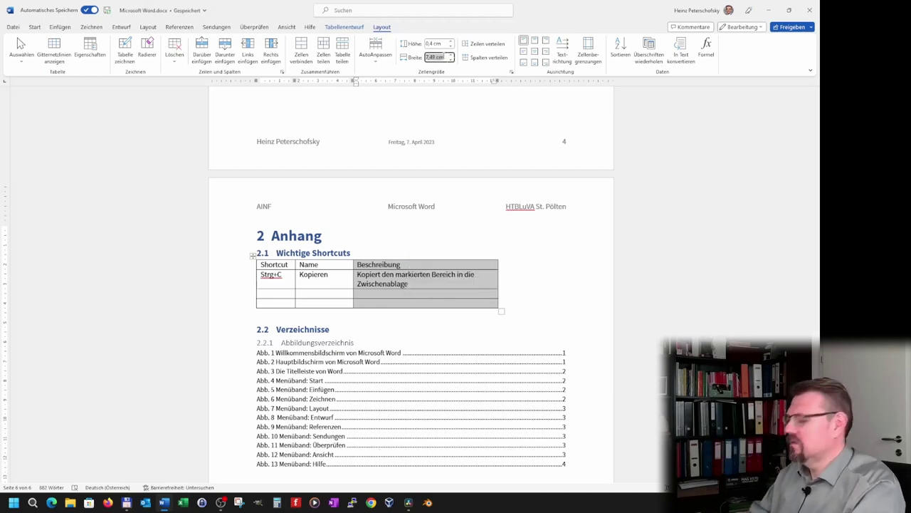
type("1")
key("Return")
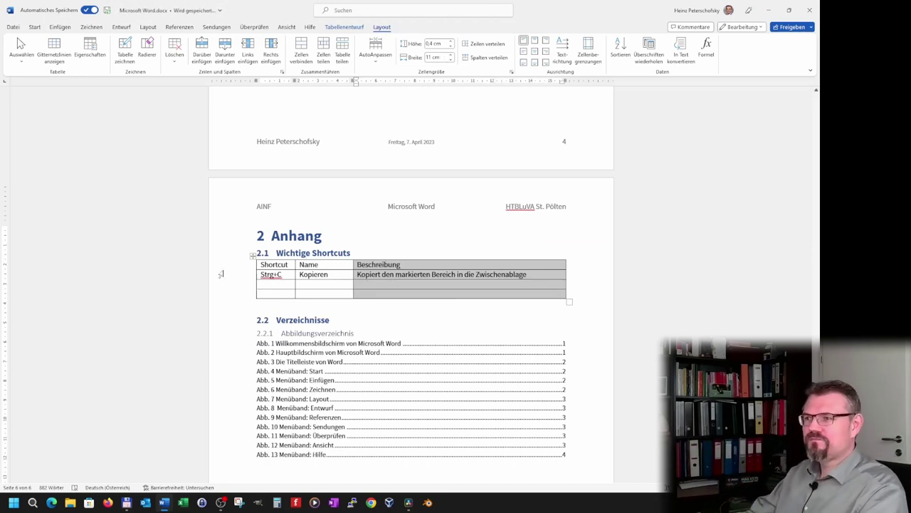
left_click(245, 265)
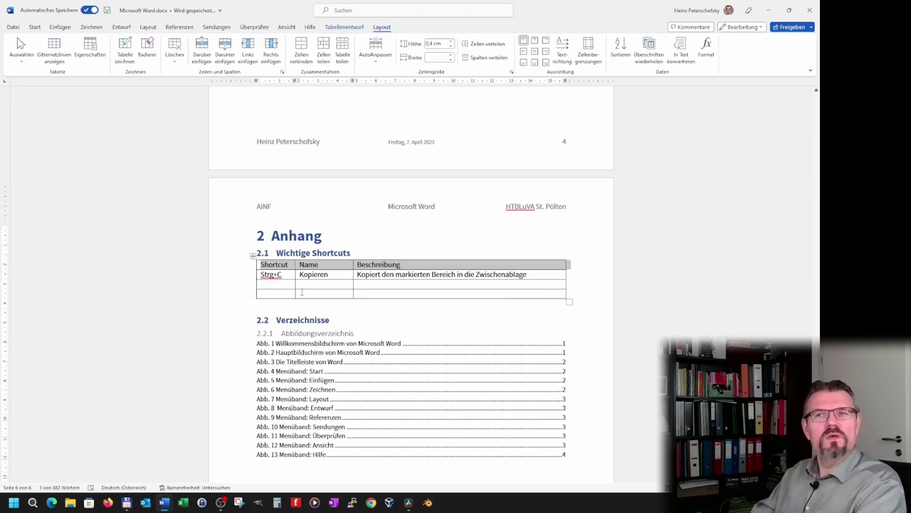
left_click(34, 27)
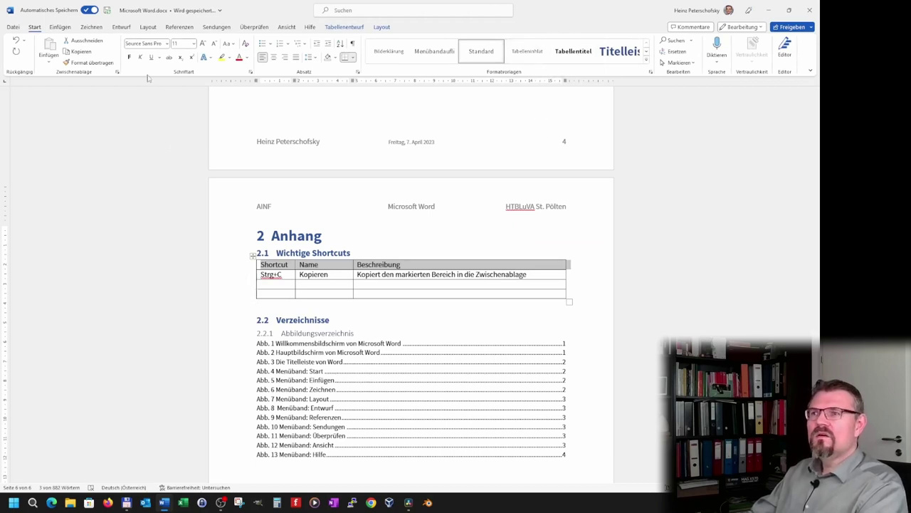
Step: Apply the Tabellentitel style to the header row; three empty rows get inserted accidentally
left_click(130, 59)
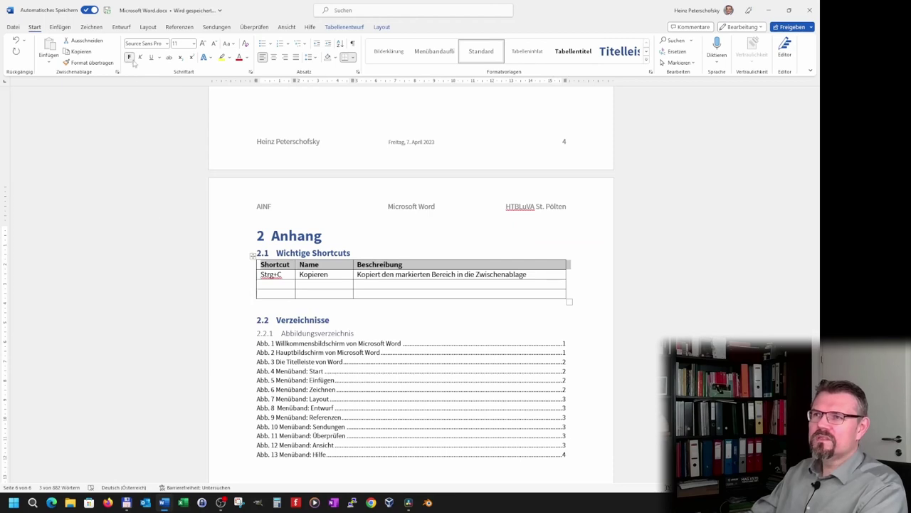
left_click(129, 58)
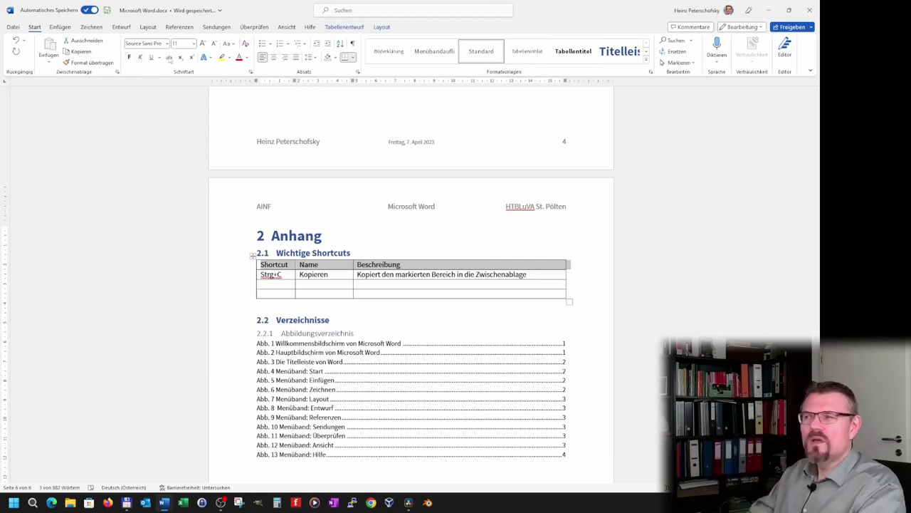
left_click(574, 53)
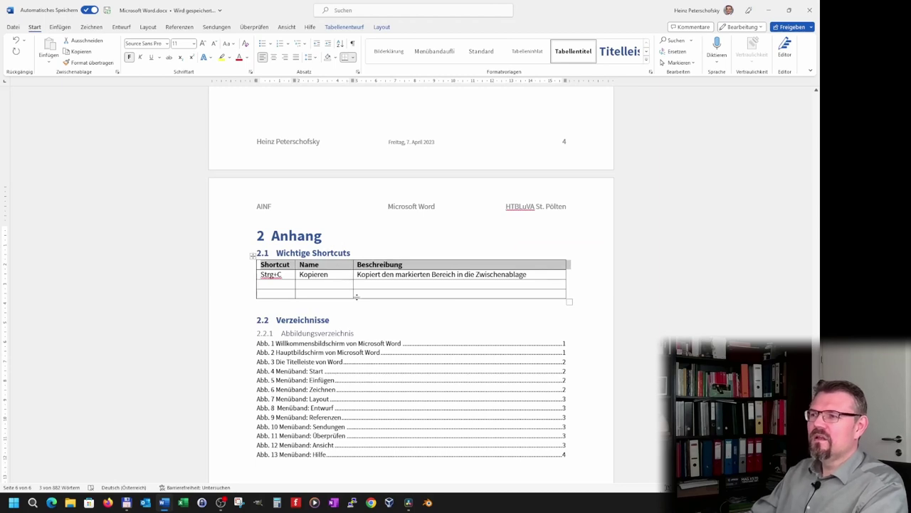
left_click_drag(245, 278, 247, 293)
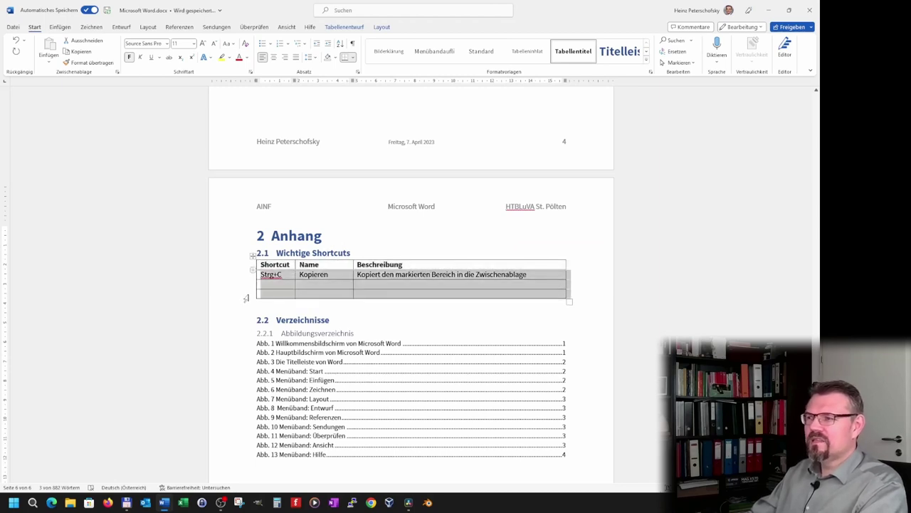
left_click(250, 270)
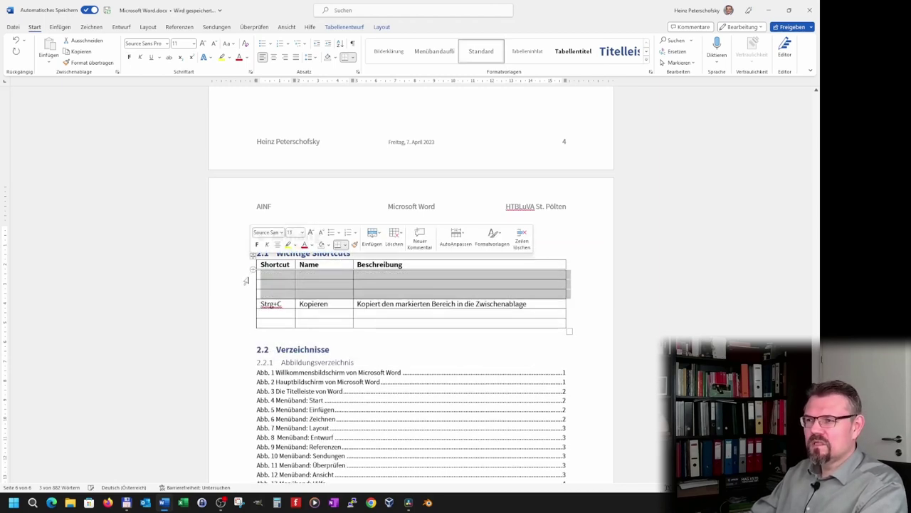
Step: Remove the accidental rows and apply the Tabelleninhalt style to the body rows
key("ctrl+z")
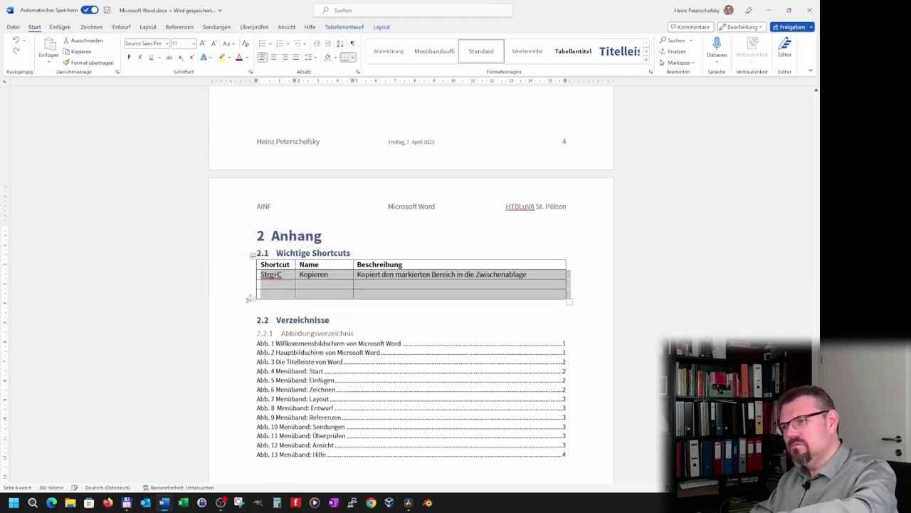
left_click(243, 285)
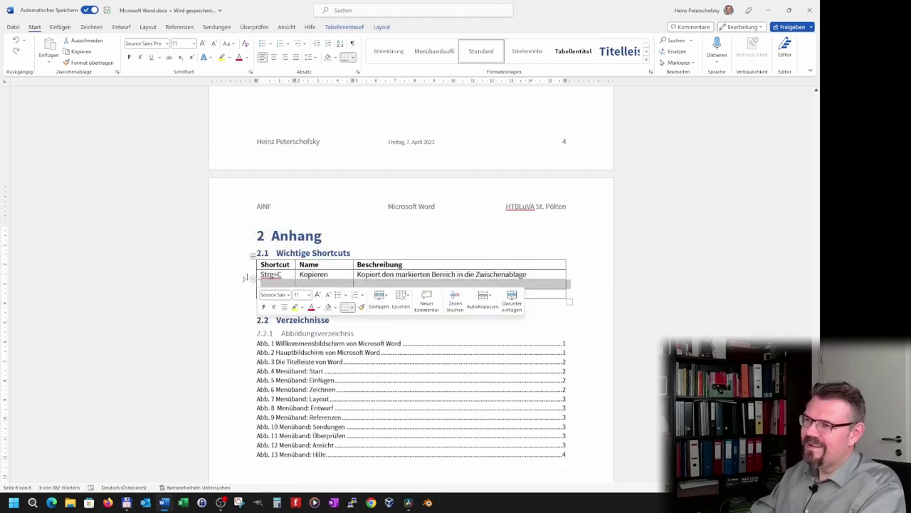
left_click_drag(248, 279, 248, 295)
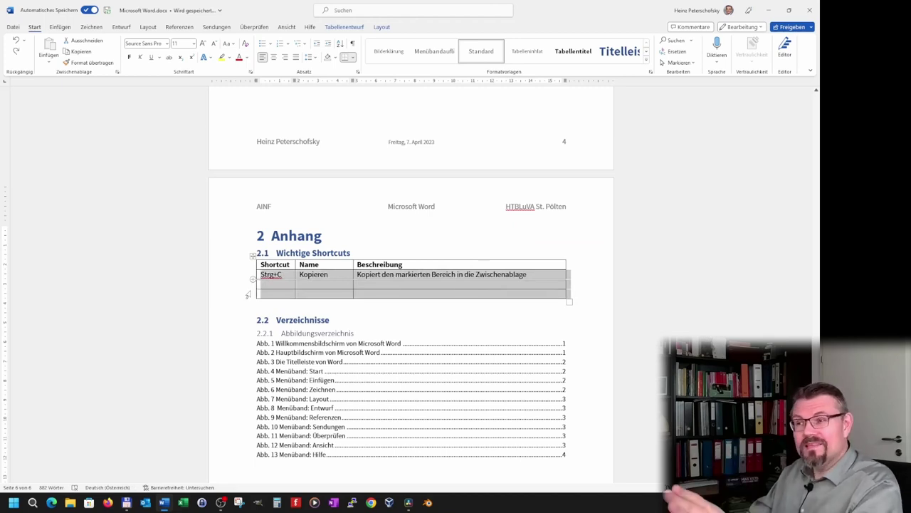
left_click(527, 51)
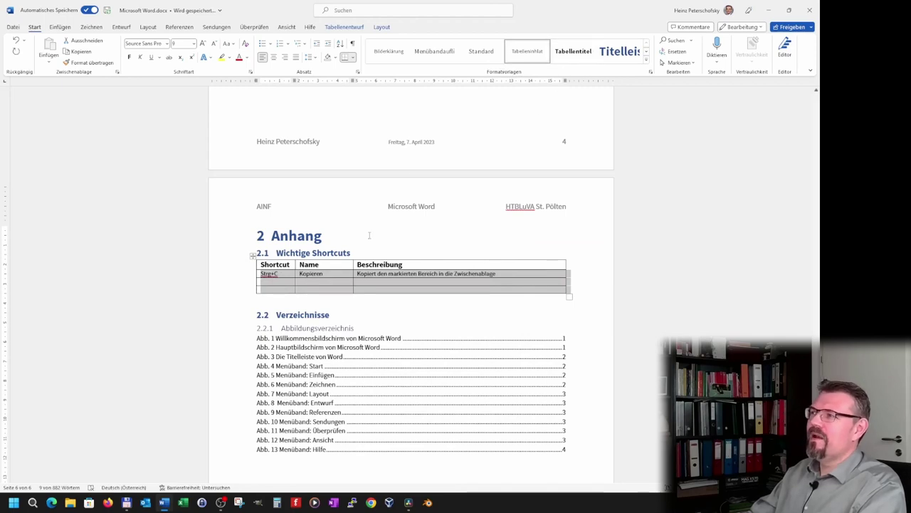
left_click(294, 283)
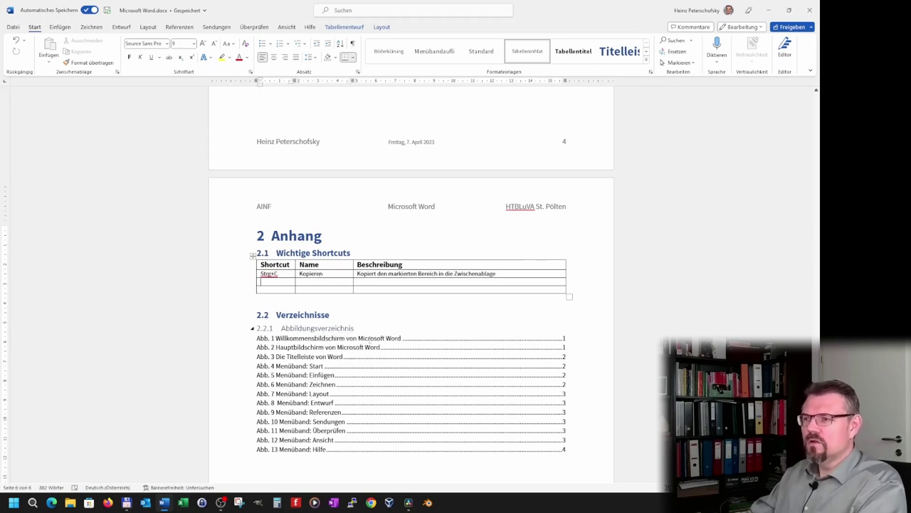
Step: Fill a Strg+X row named Ausschneiden with its clipboard description
type("Strg+X")
key("Tab")
type("Au")
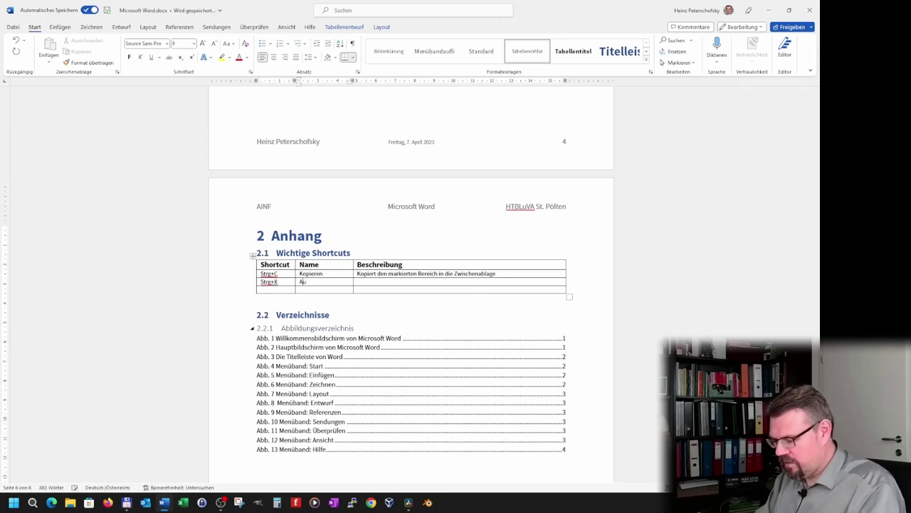
type("sschneiden")
key("Tab")
type("Kopier")
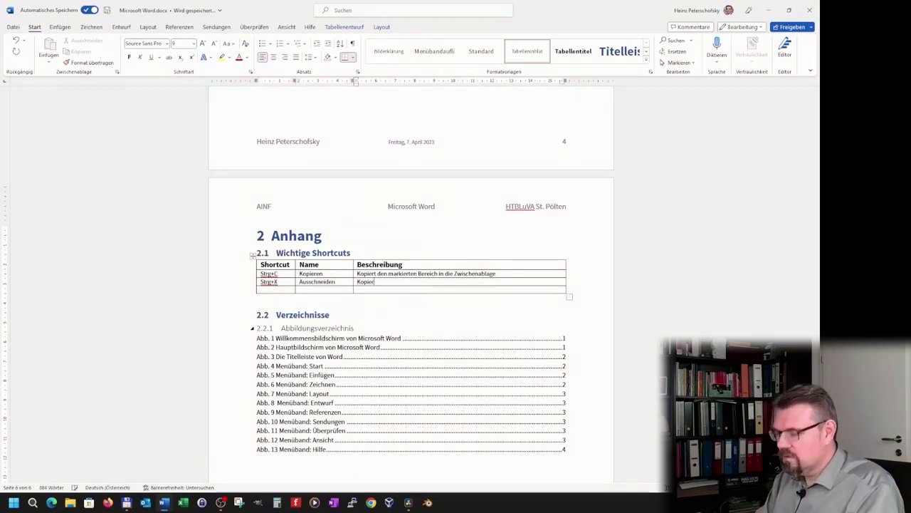
type("t")
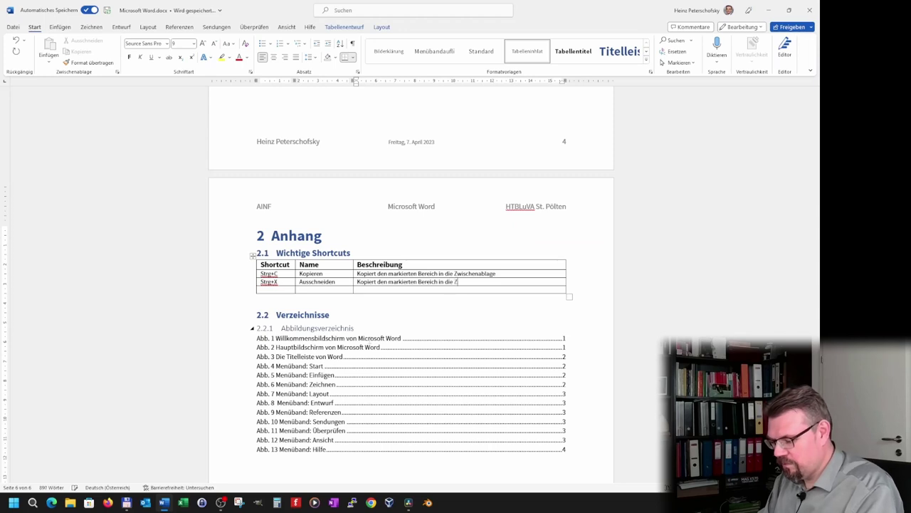
type("henabla")
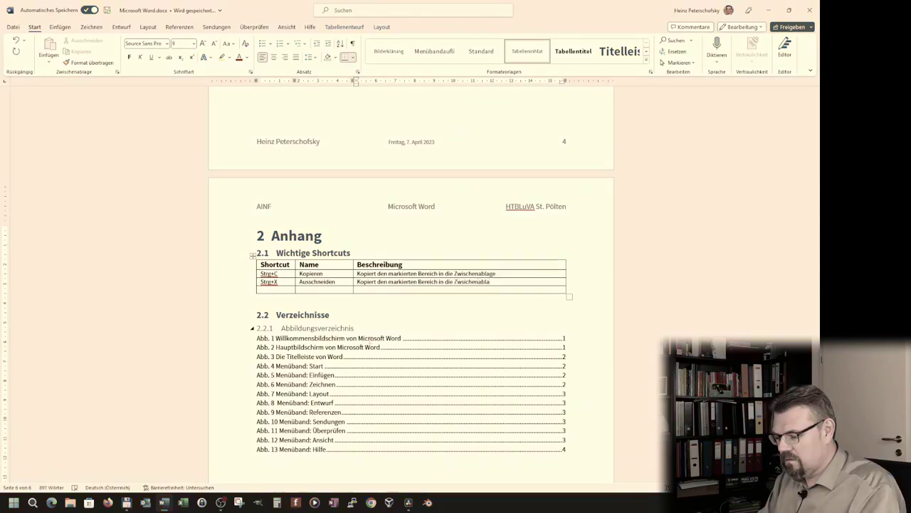
type("gege u")
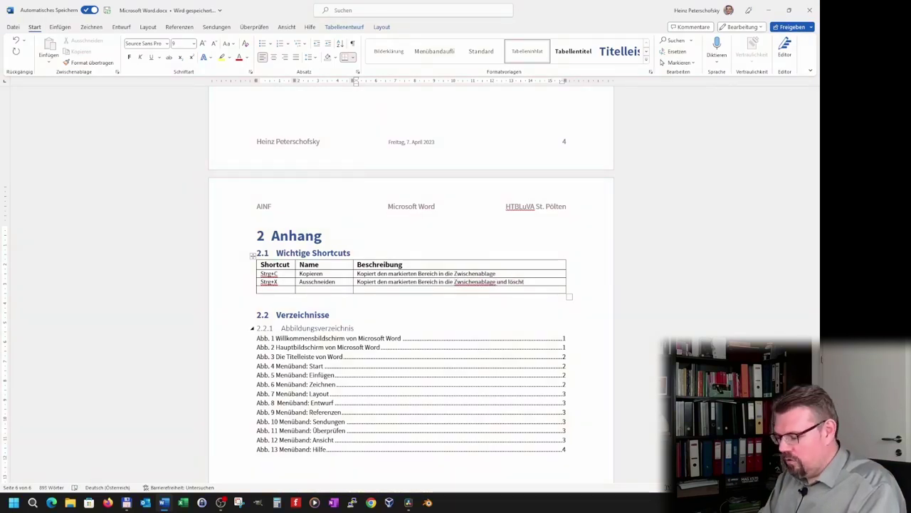
type("n danach")
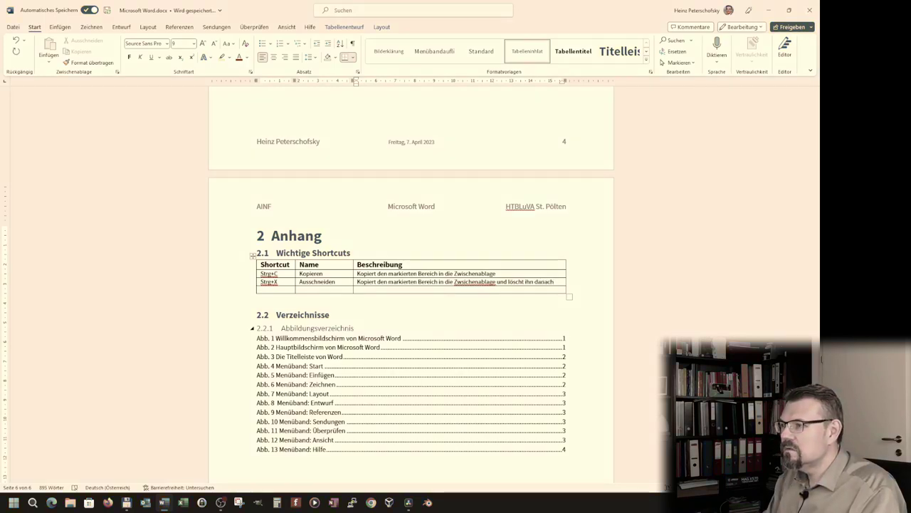
key("Tab")
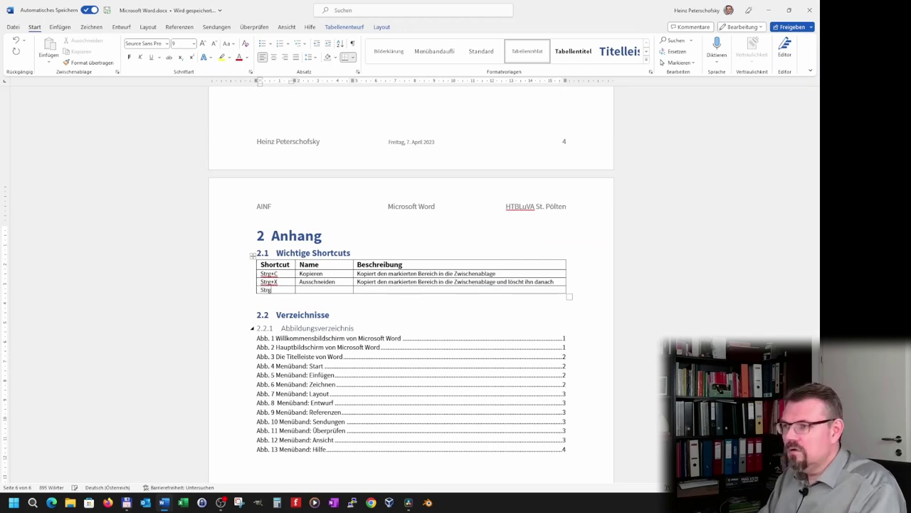
Step: Add the Strg+V row named Einfügen with its description and correct the misspellings
type("+V")
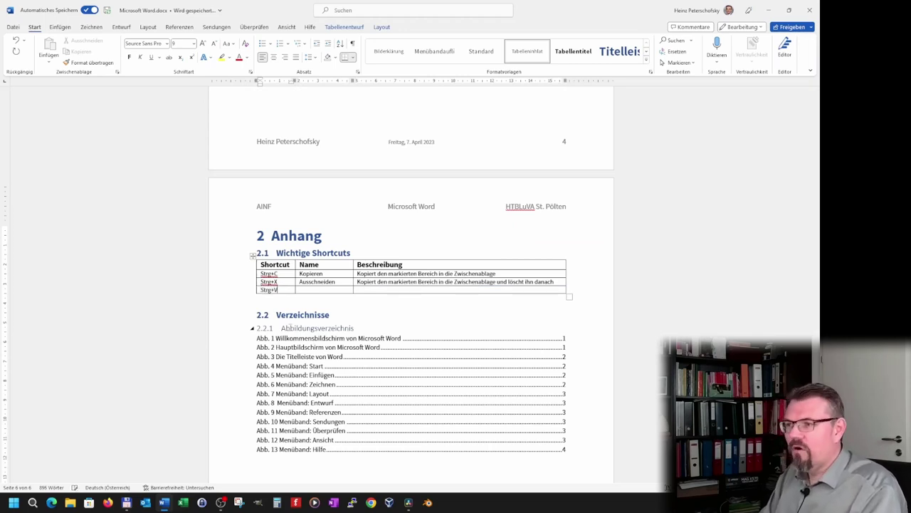
key("Tab")
type("nf")
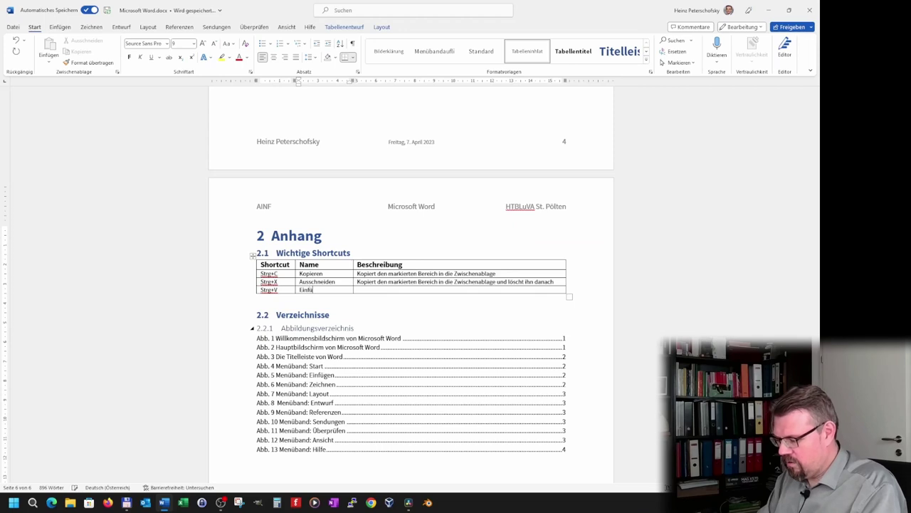
type("ügen")
key("Tab")
type("Fügt den Inhlat der Zwischen ablge an der momentanen Postion ein")
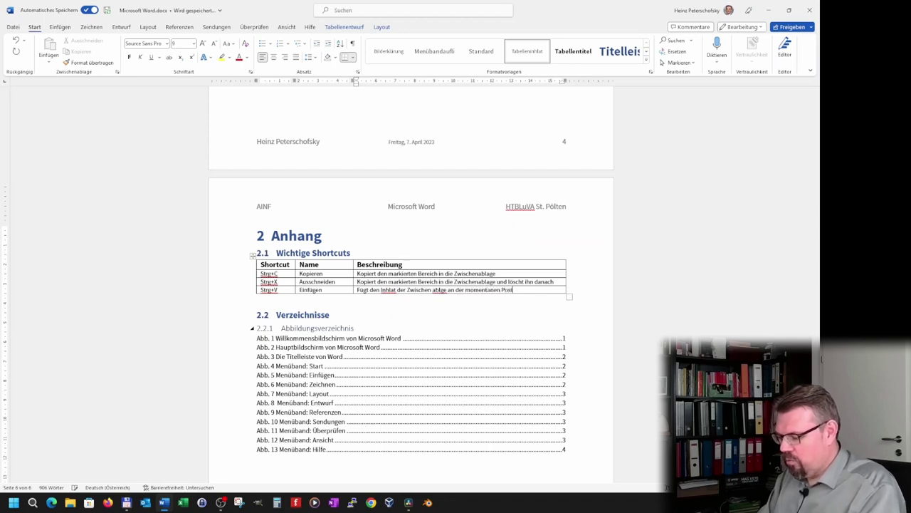
left_click(388, 290)
left_click(407, 311)
type("h")
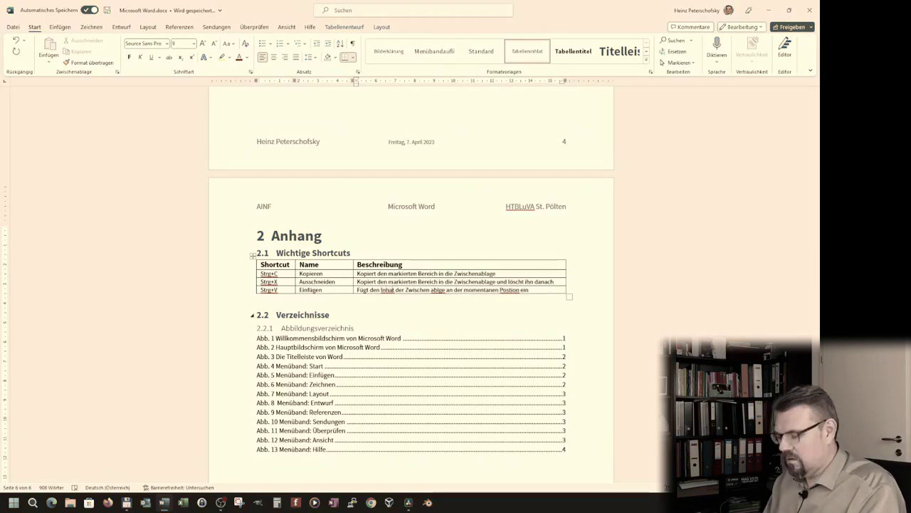
type("a")
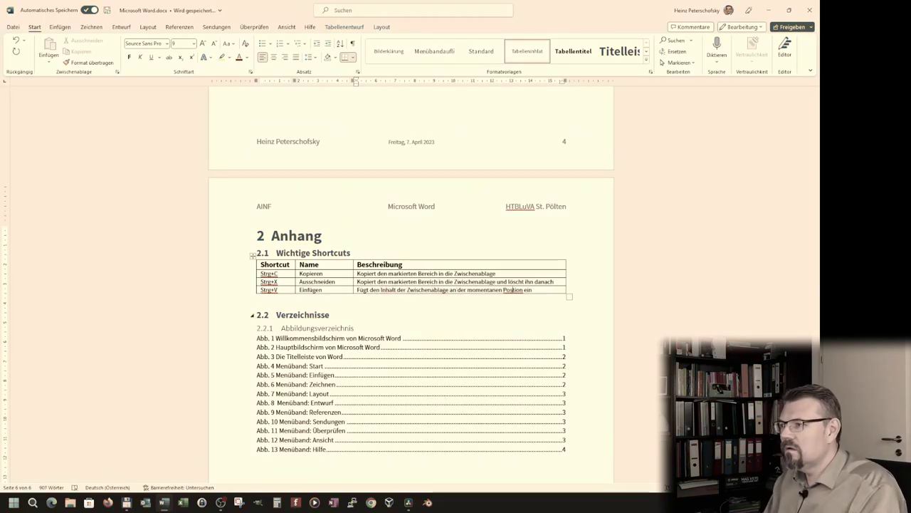
type("i")
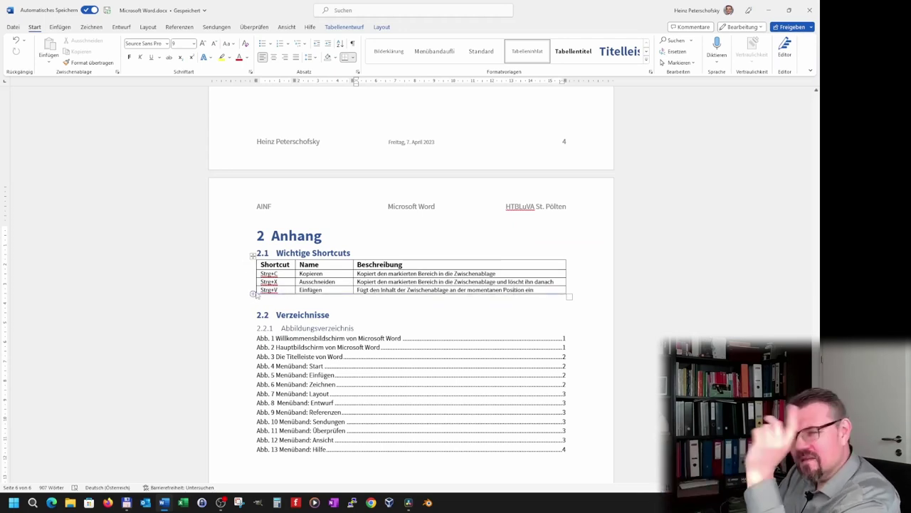
Step: Insert a row below Strg+V and fill it with Strg+Z, Rückgängig and its description
left_click(277, 290)
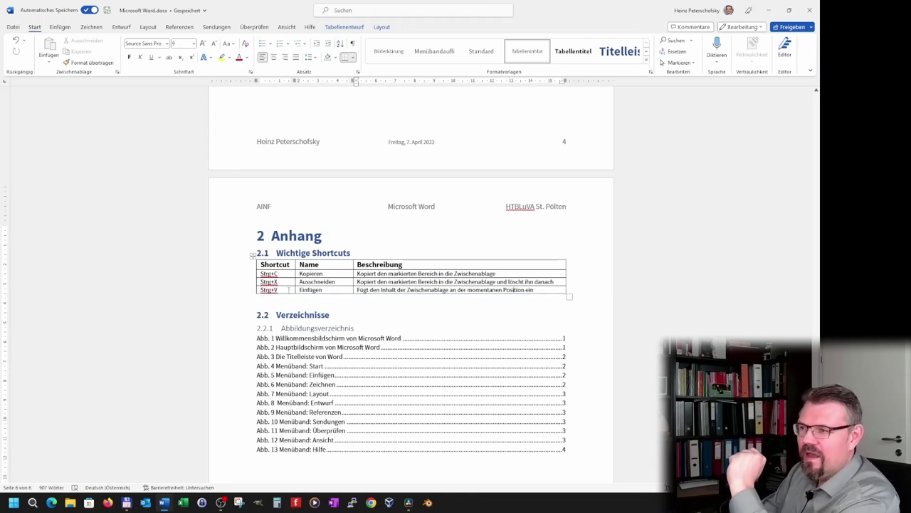
left_click(382, 27)
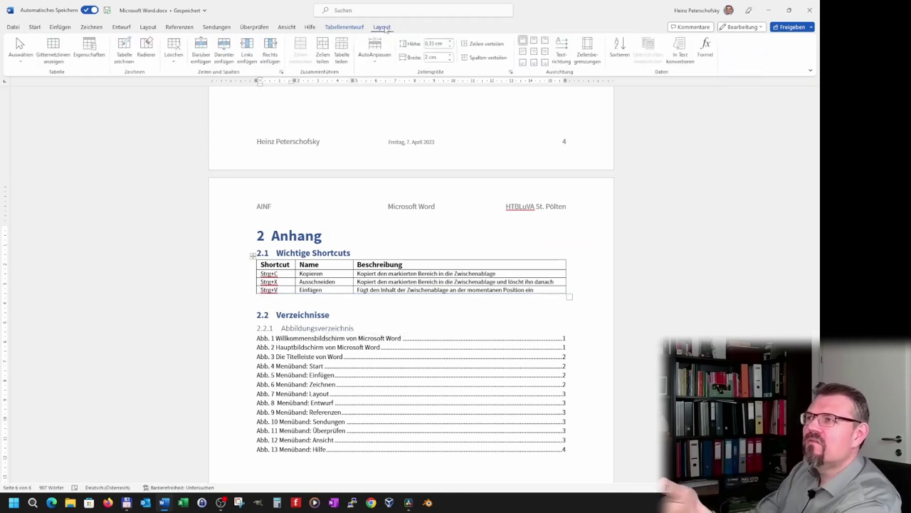
left_click(231, 50)
left_click(254, 298)
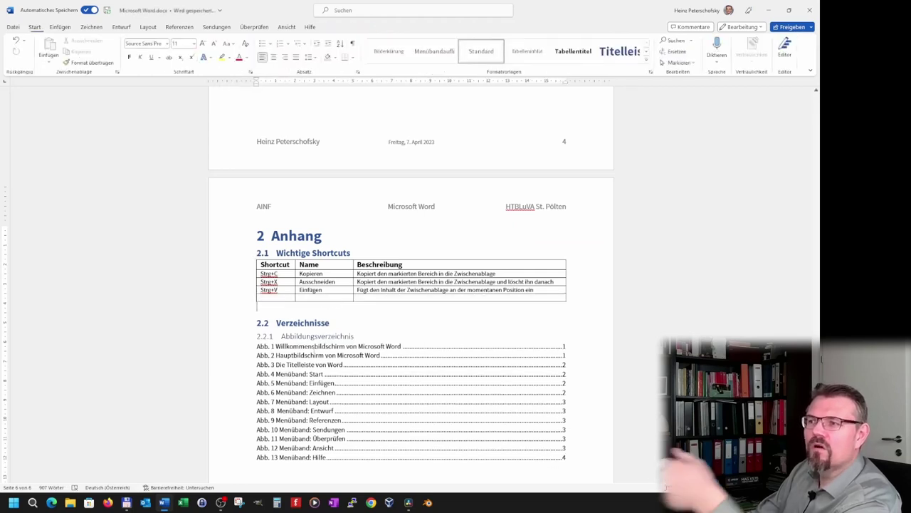
left_click(260, 298)
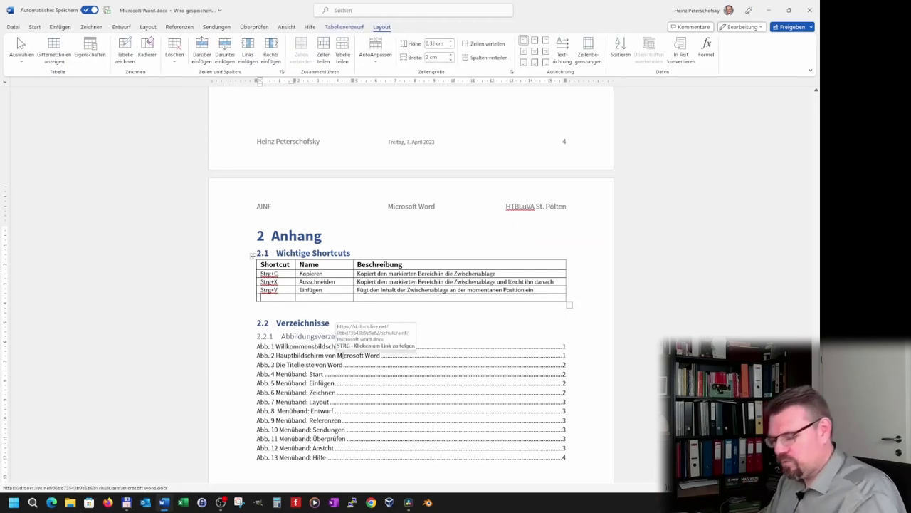
type("Strg")
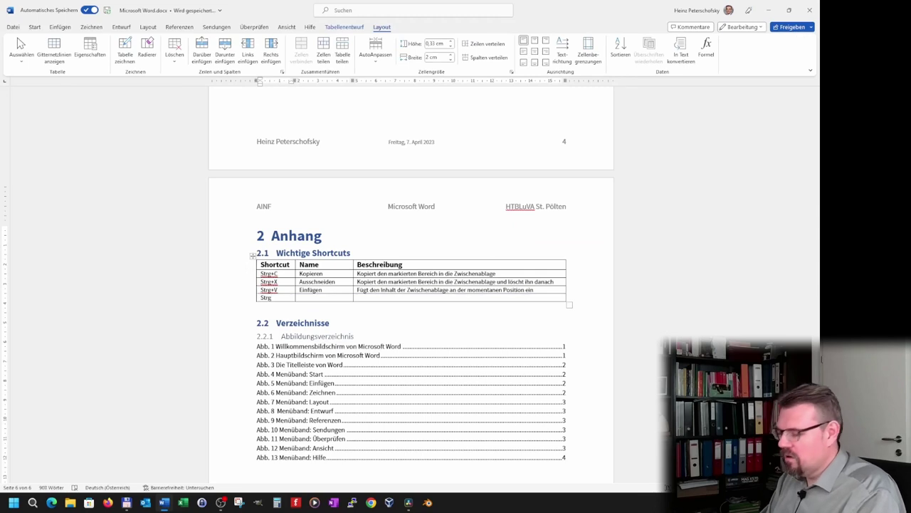
type("+Z")
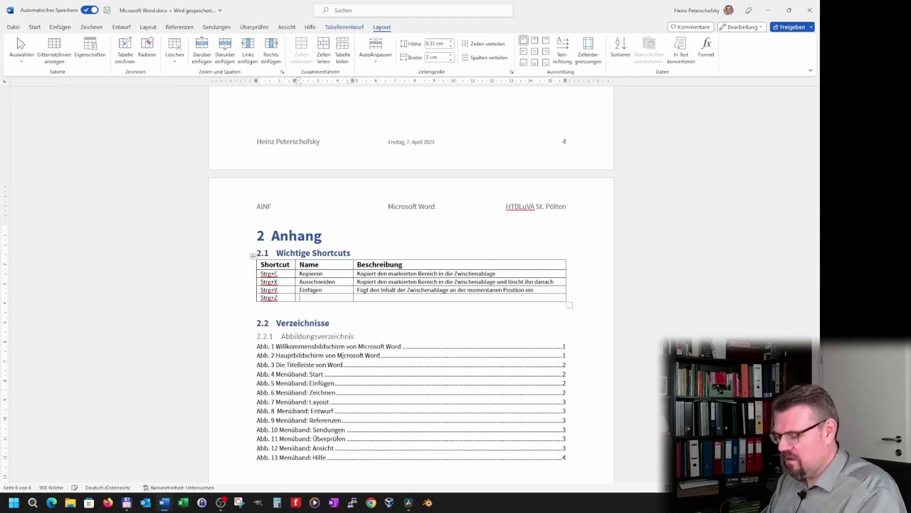
type(" Rückgängig")
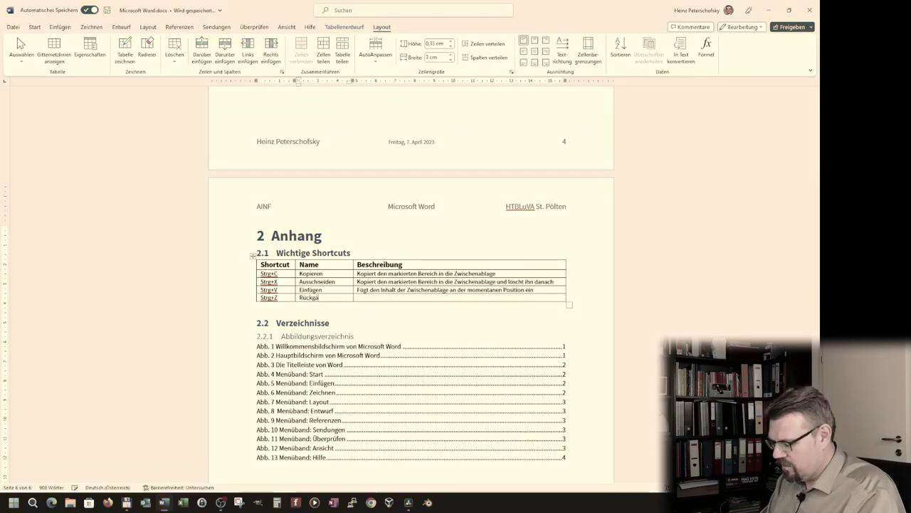
key("Tab")
type("Mach")
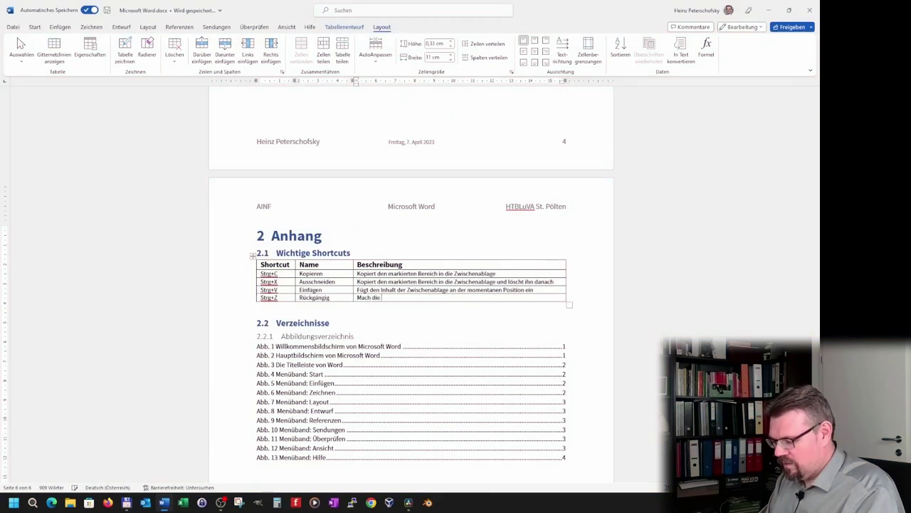
type("tzte Aktion rück")
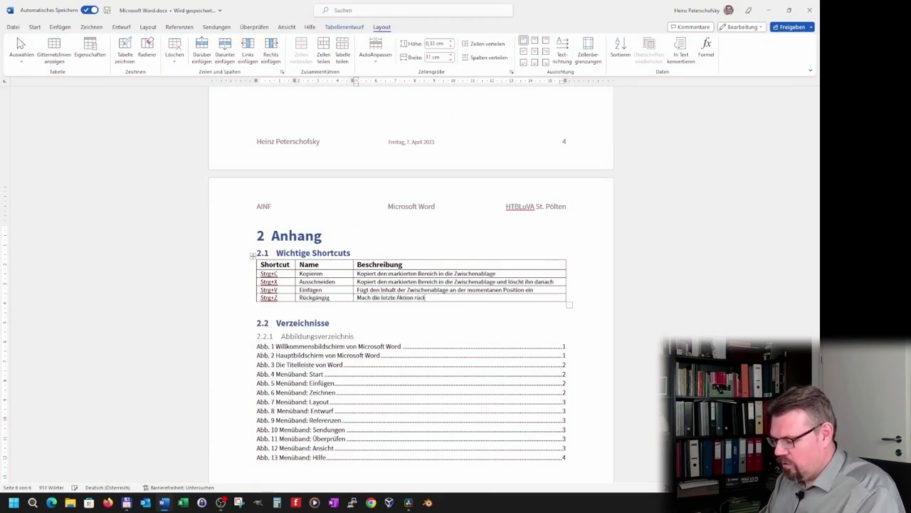
type("gäng")
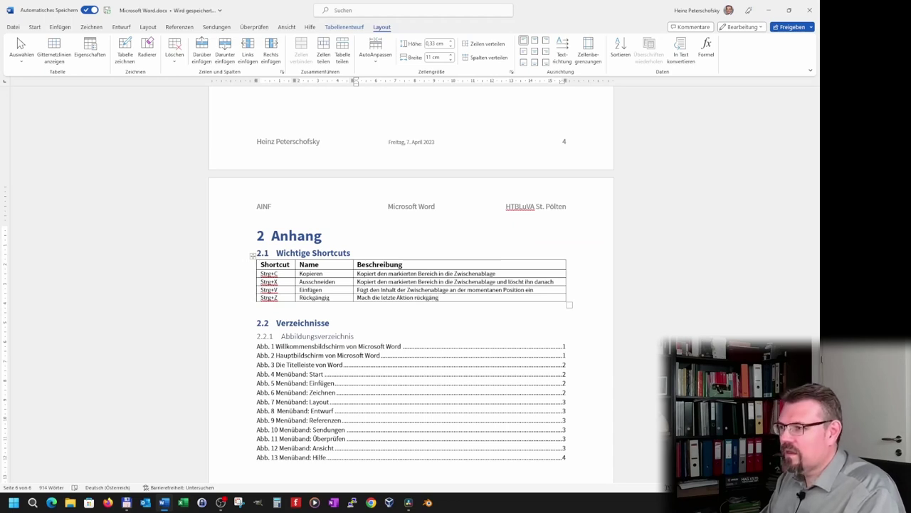
type("ig")
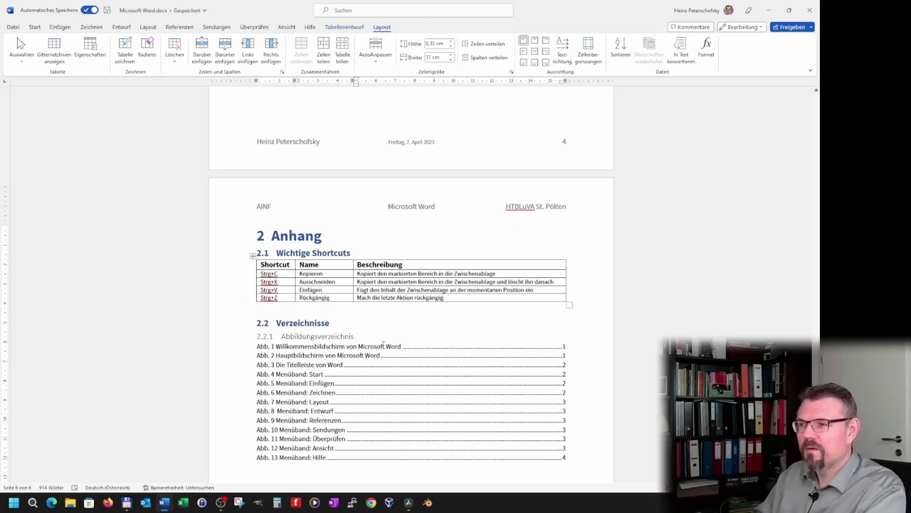
mouse_move(252, 304)
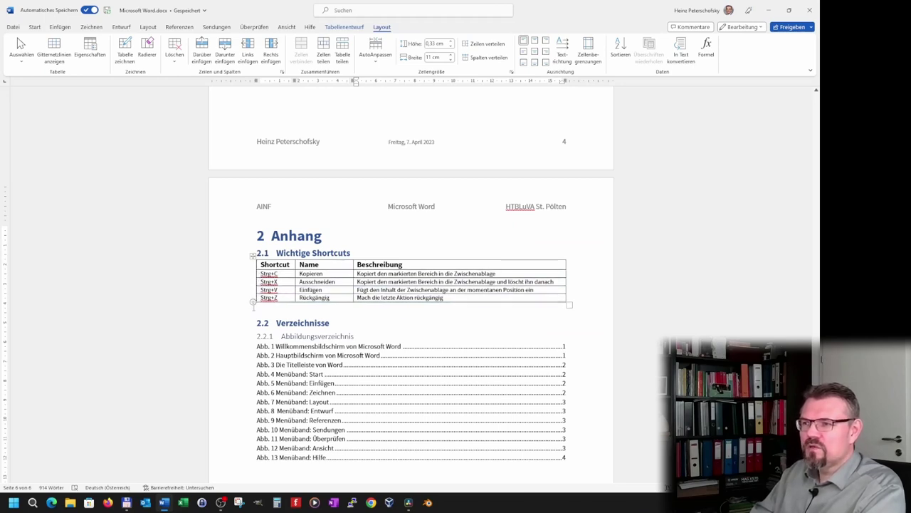
Step: Insert a row between Strg+V and Strg+Z reading Strg+F, Suchen, 'Öffnet den Suchen-Dialog'
left_click(253, 293)
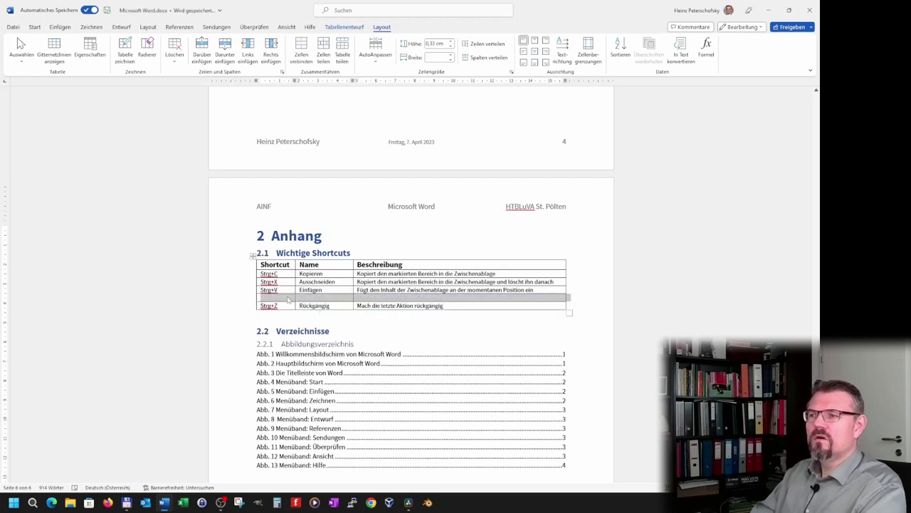
left_click(290, 299)
type("Strg")
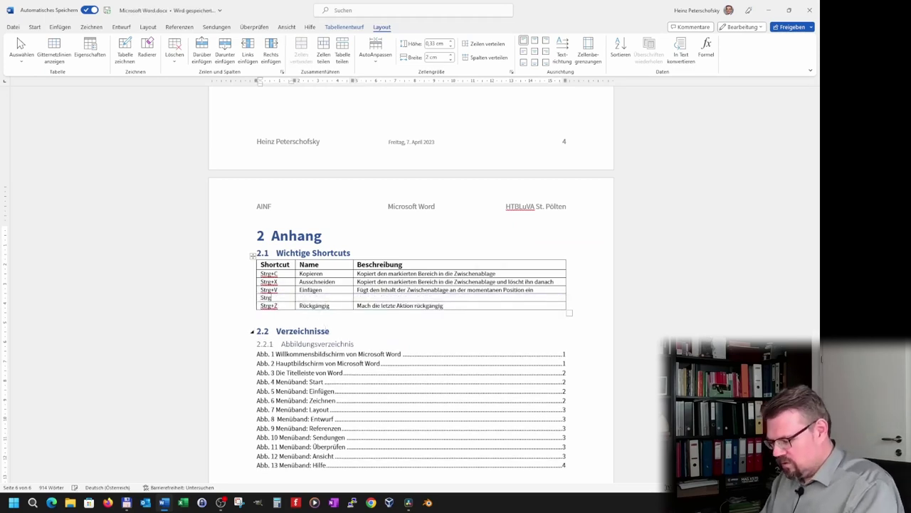
type("+F")
key("Tab")
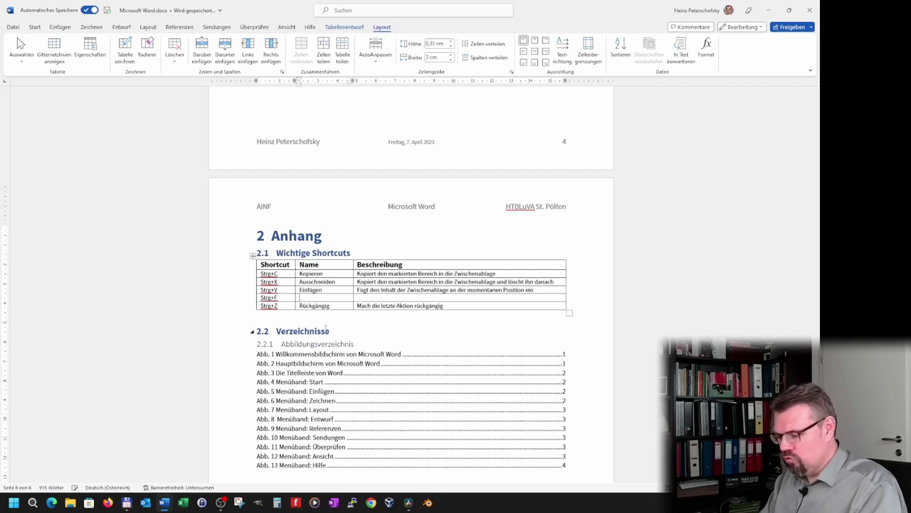
type("Suchen")
key("Tab")
type("Ö")
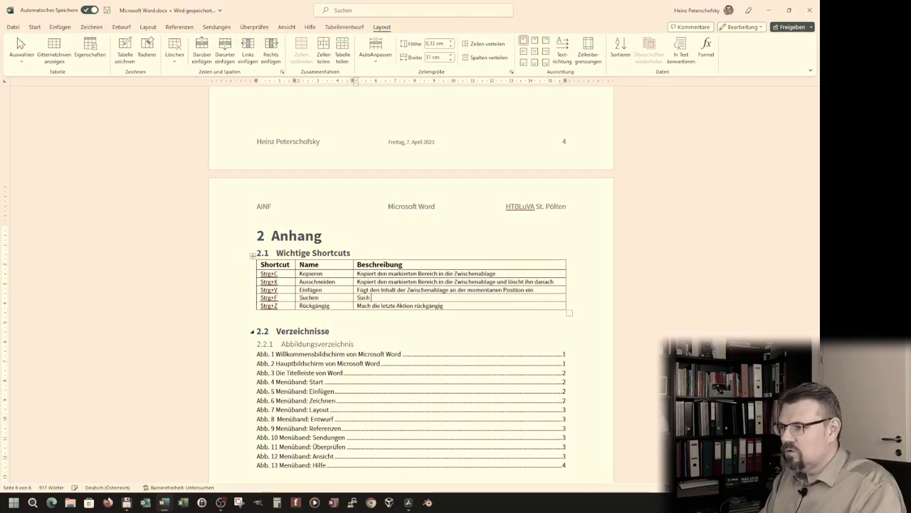
type("ffnet den")
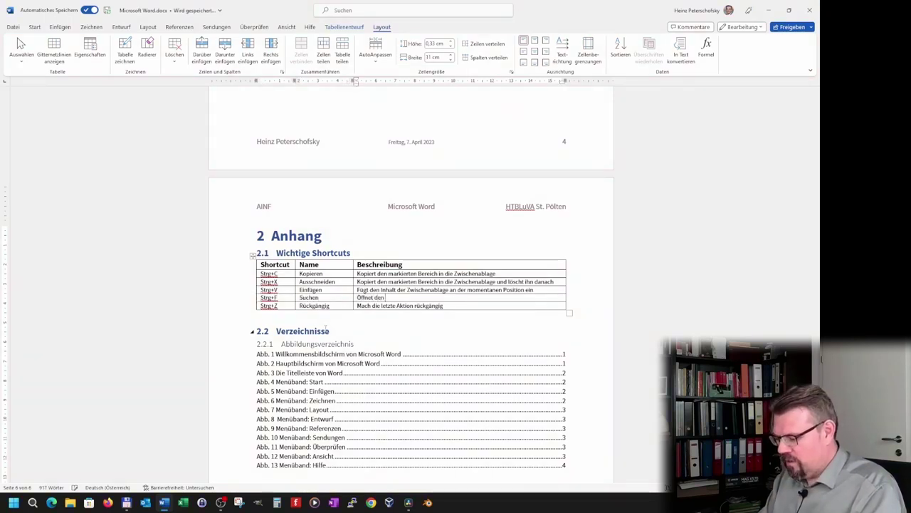
type(" Suchen-Dialog (Find")
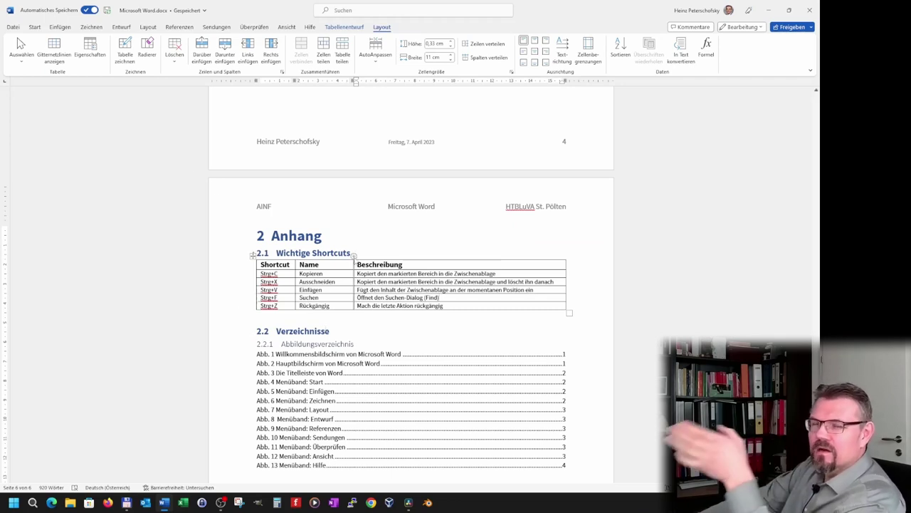
Step: Undo an accidental column insert, then centre the Strg+C to Strg+Z rows' text
left_click(354, 255)
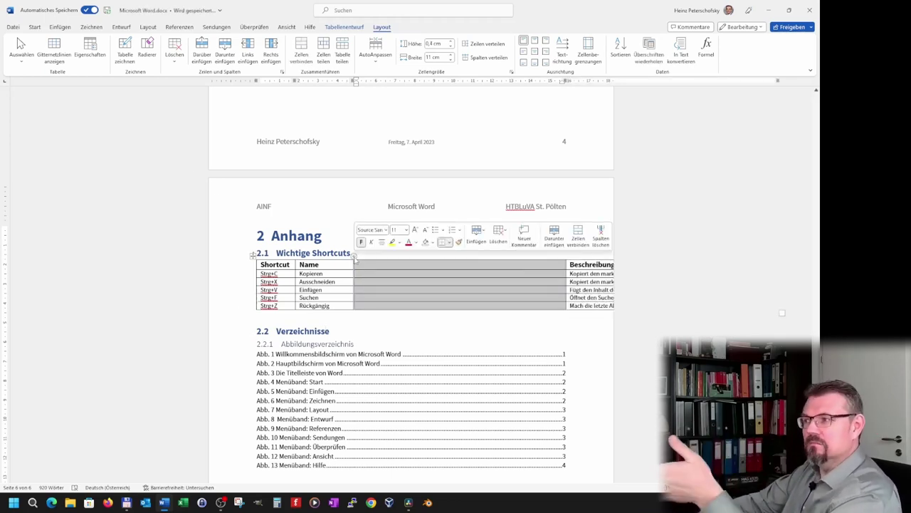
key("ctrl+z")
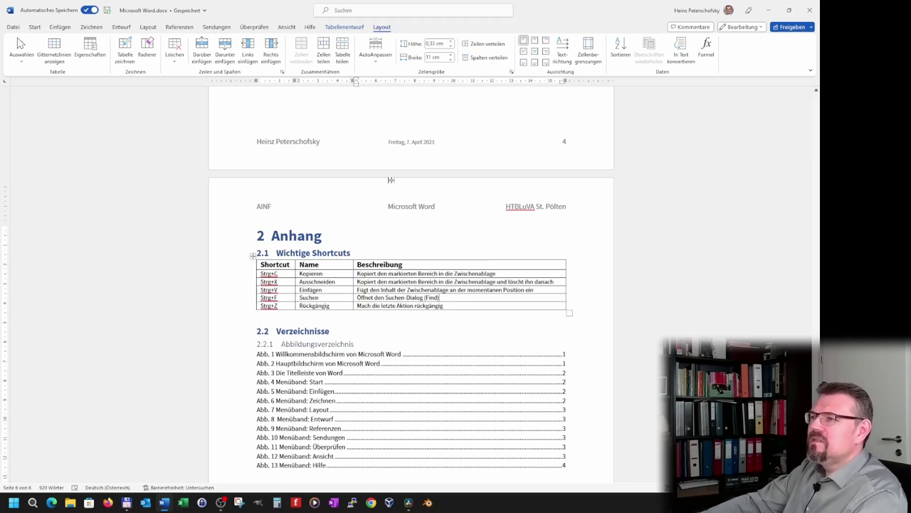
left_click_drag(257, 277, 257, 306)
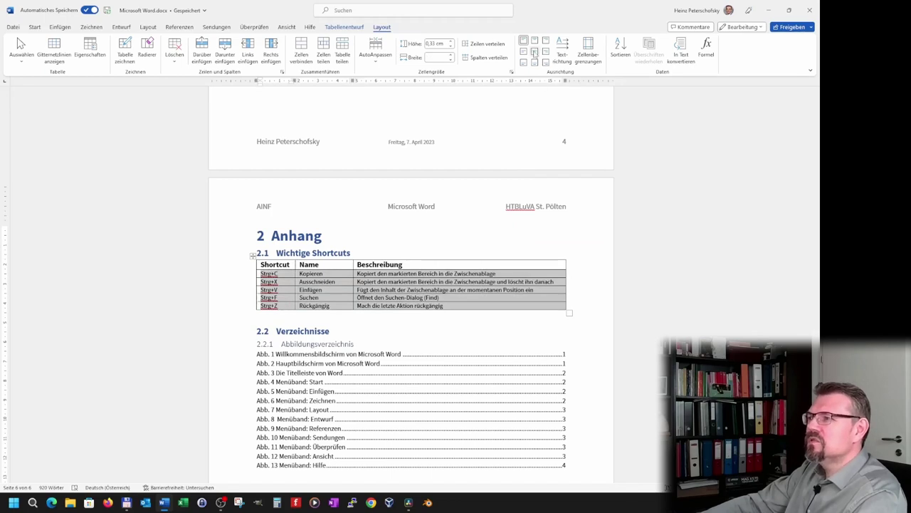
left_click(535, 53)
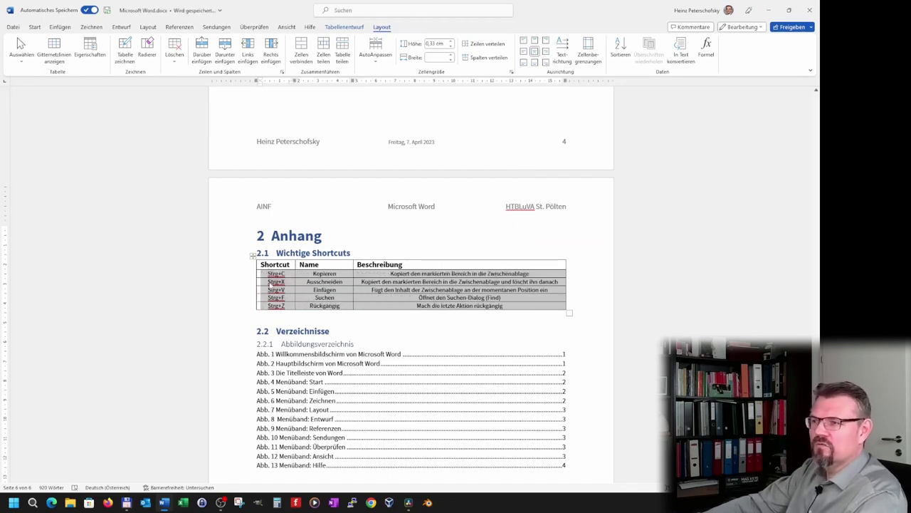
Step: Left-align the Beschreibung cells down to the Strg+Z row
left_click(385, 278)
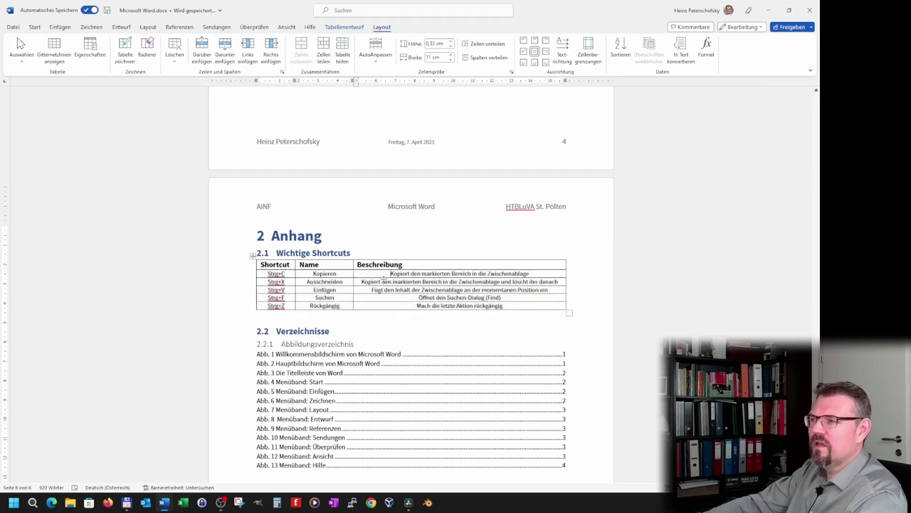
key("shift+Down")
key("shift+Down")
key("shift+Down")
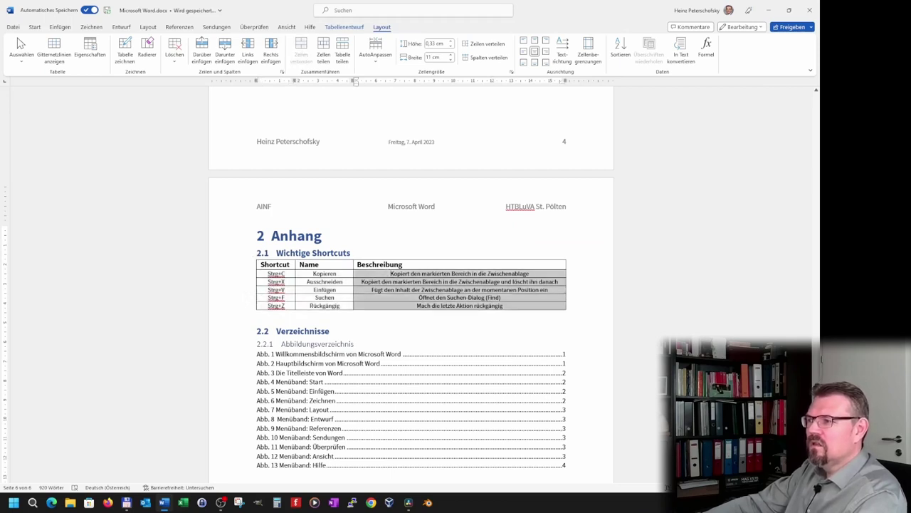
key("shift+Down")
left_click(524, 52)
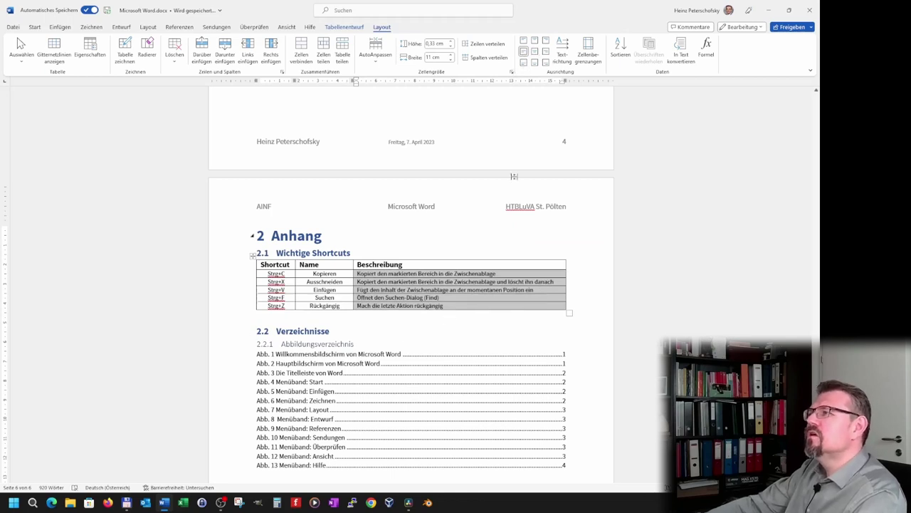
Step: Try 0 cm cell margins, undo them, and show the Tabellenentwurf options
left_click(588, 53)
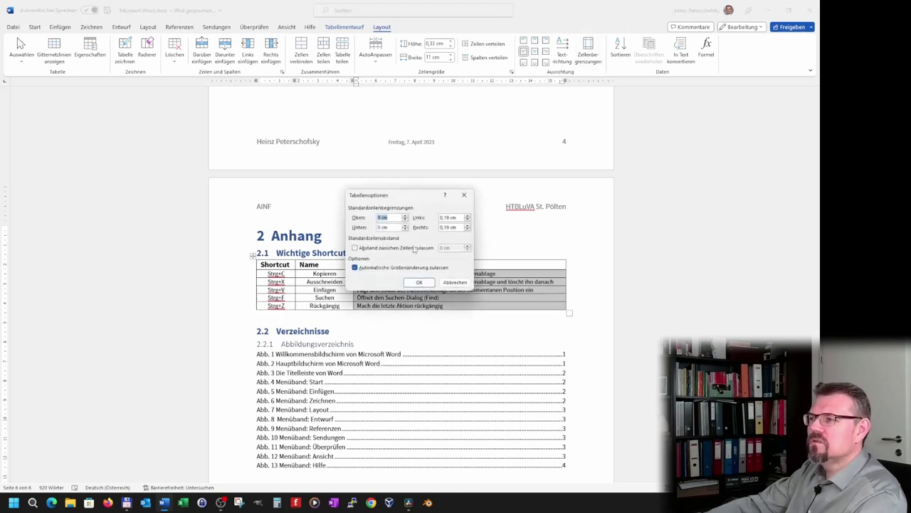
left_click(467, 220)
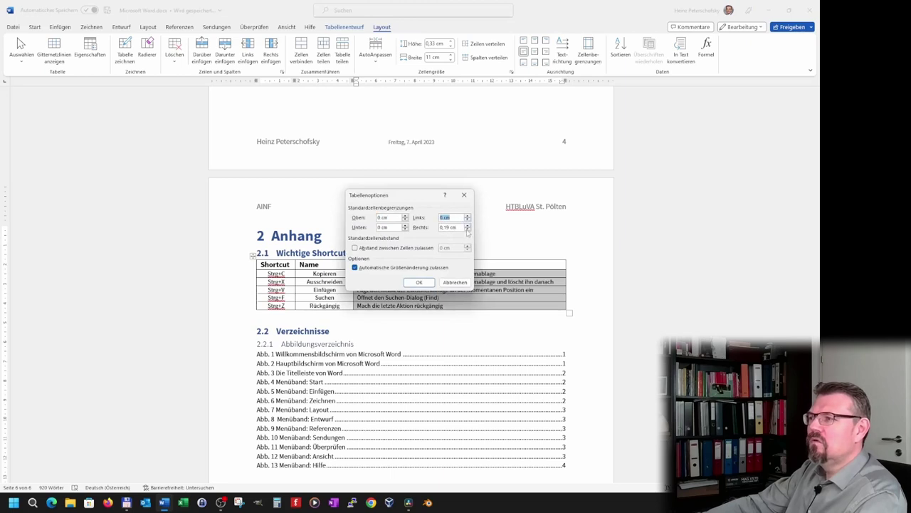
left_click(468, 229)
left_click(418, 282)
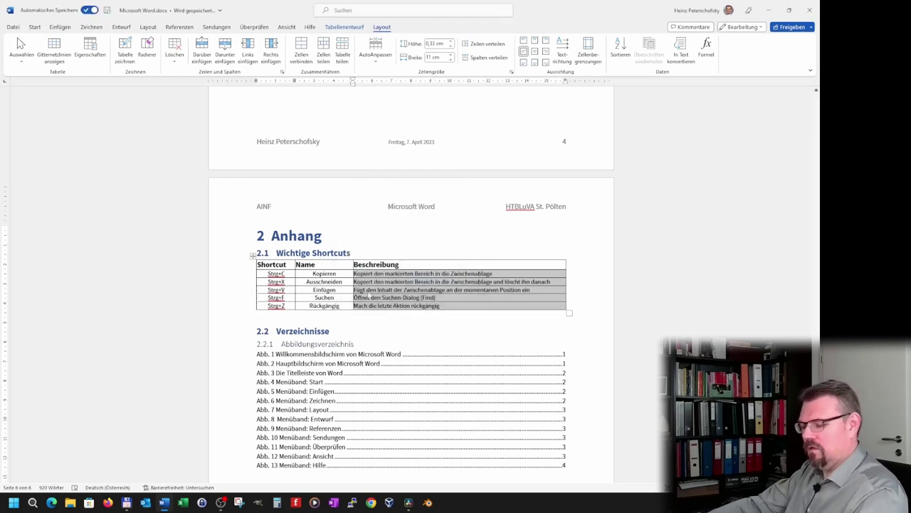
key("ctrl+z")
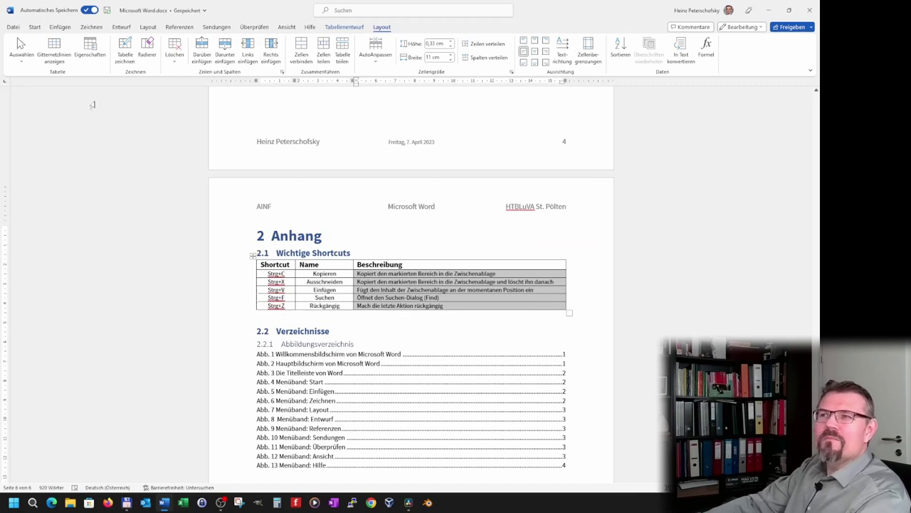
left_click(408, 302)
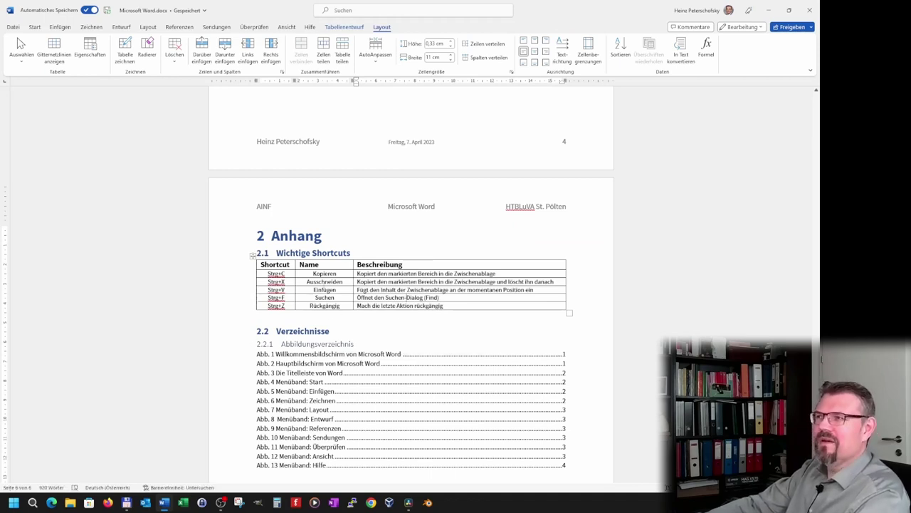
left_click(344, 26)
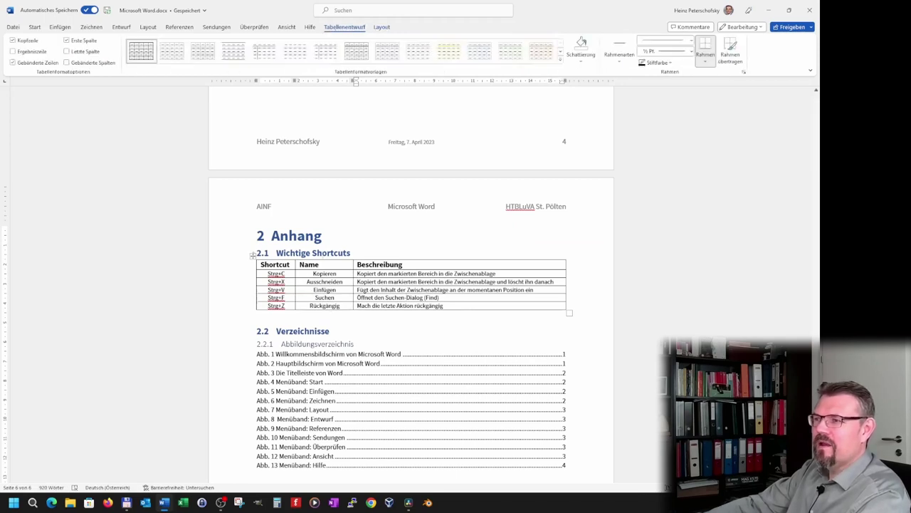
Step: Remove the Ausschneiden cell's borders, then restore all borders on it
left_click(307, 282)
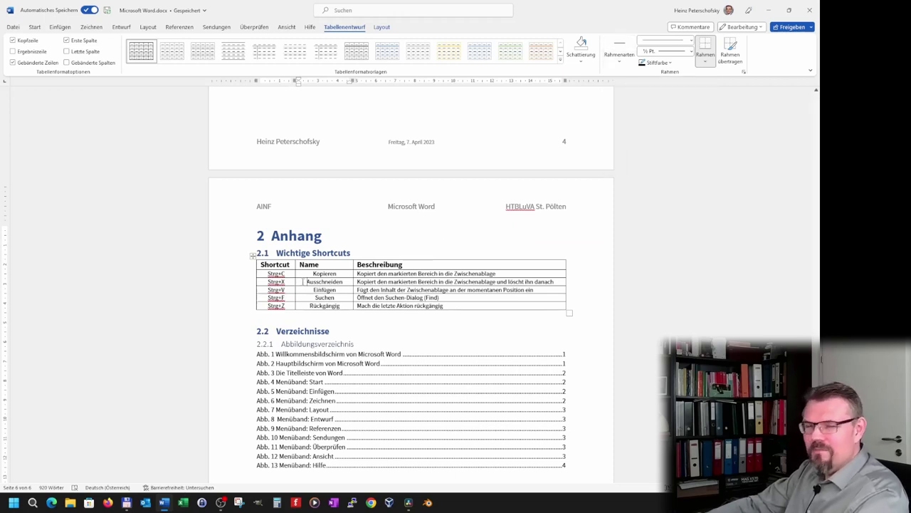
left_click(705, 62)
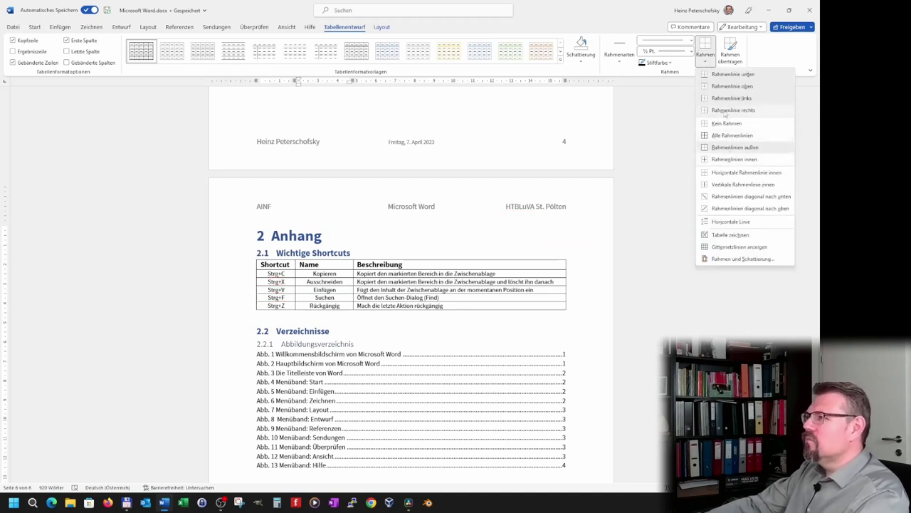
left_click(727, 123)
left_click(375, 306)
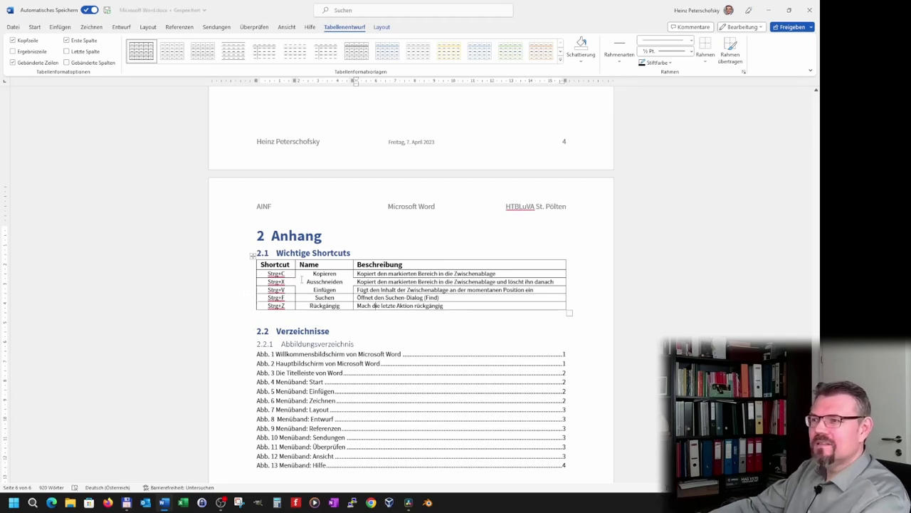
left_click_drag(307, 282, 343, 281)
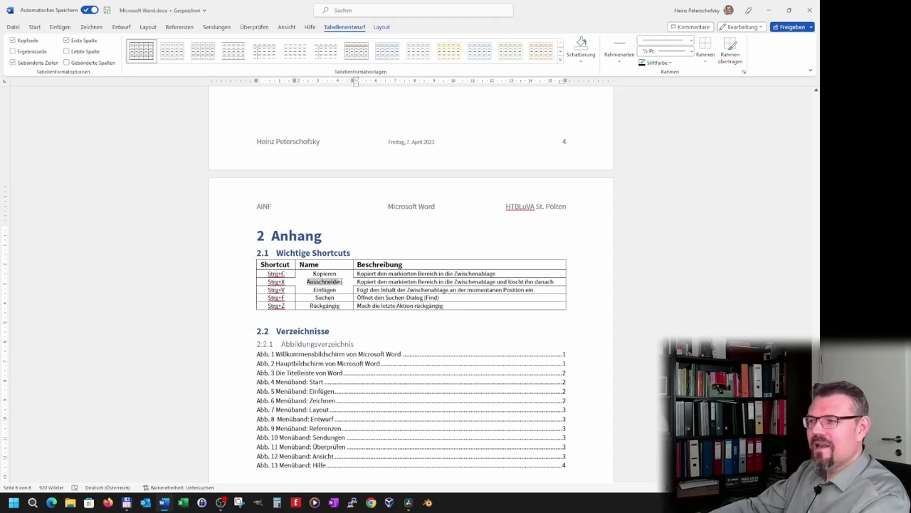
left_click(706, 62)
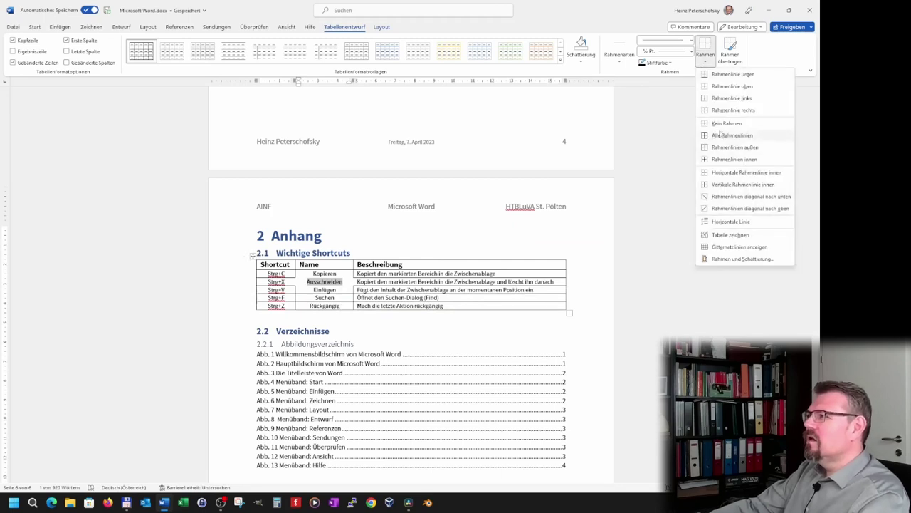
left_click(732, 97)
left_click(427, 281)
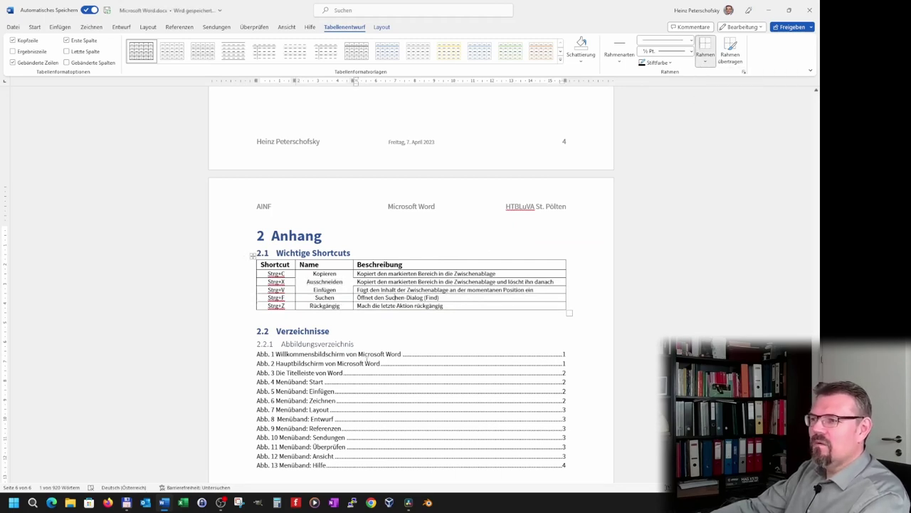
Step: Centre the Name and Shortcut header text
left_click(323, 265)
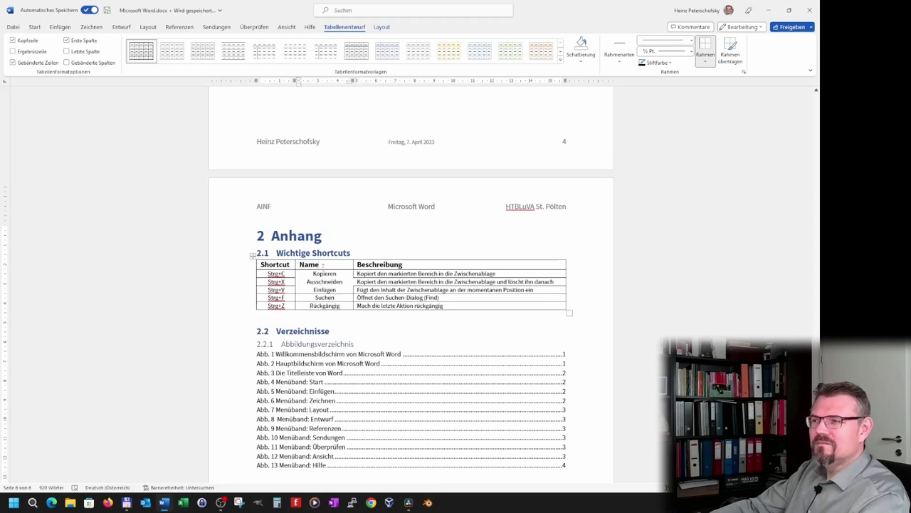
left_click(382, 27)
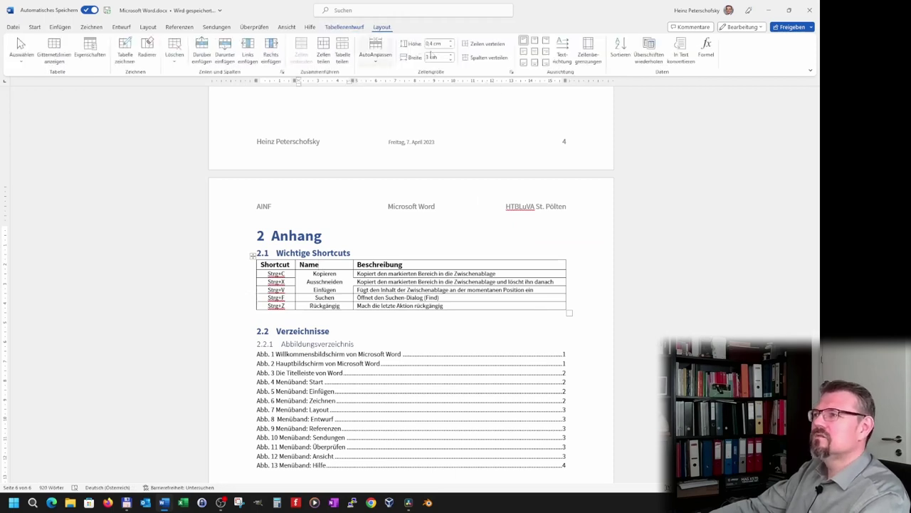
left_click(534, 51)
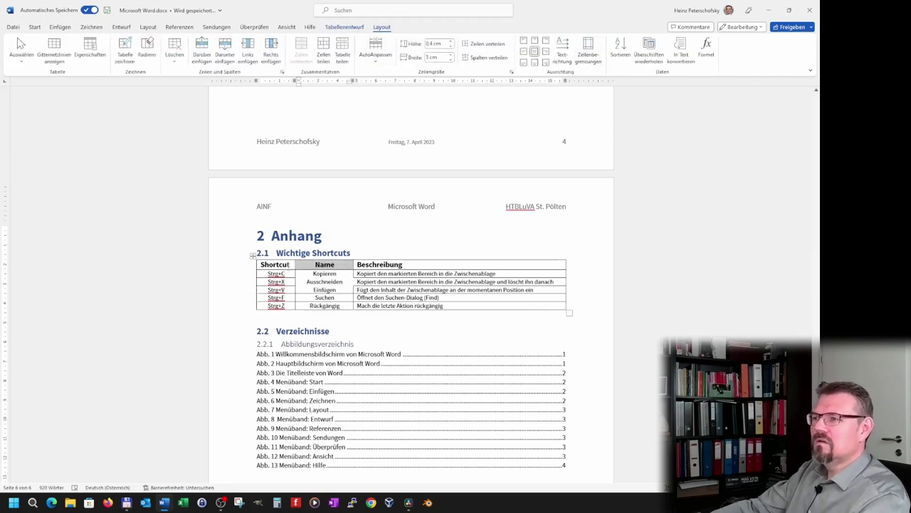
left_click(288, 265)
left_click(534, 52)
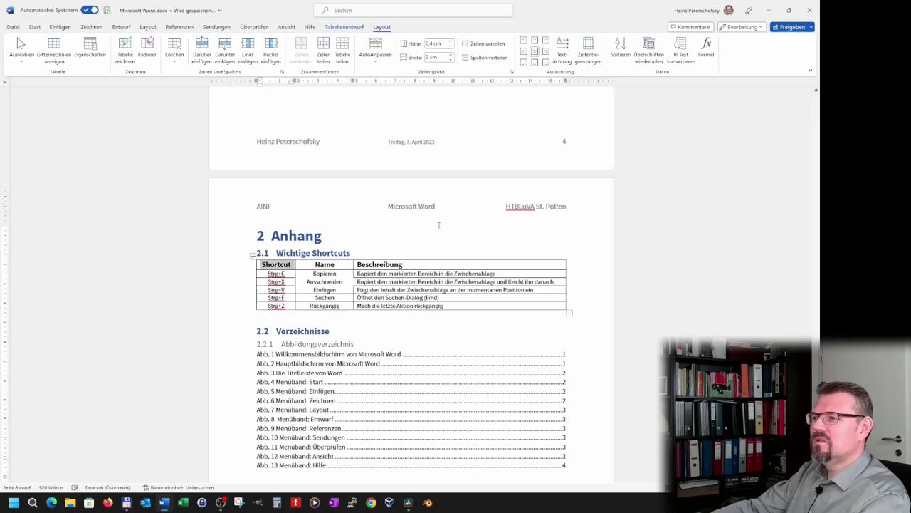
Step: Apply outside borders to the Ausschneiden cell and to the table
left_click(324, 290)
left_click_drag(304, 282, 345, 282)
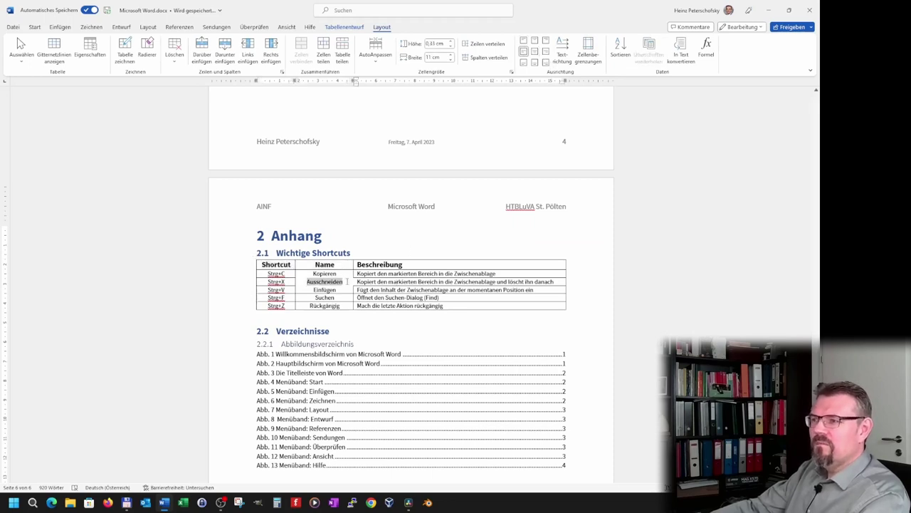
left_click(344, 27)
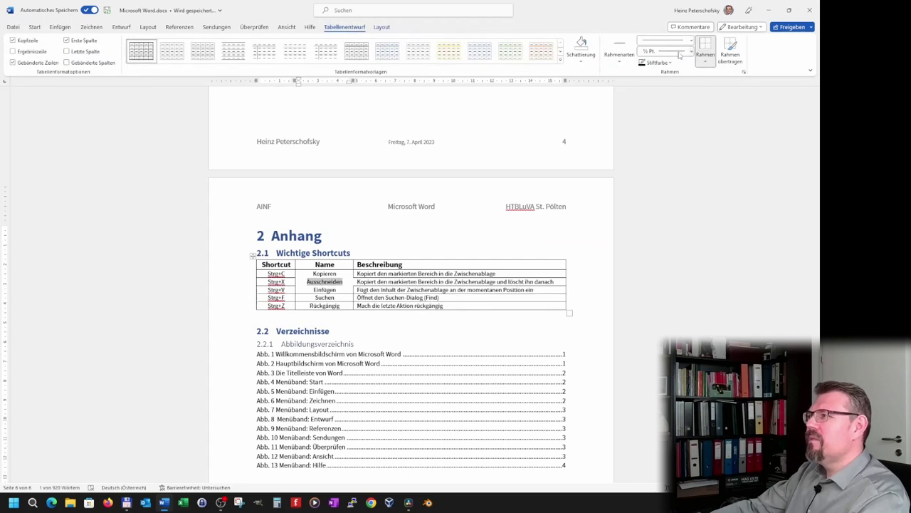
left_click(706, 55)
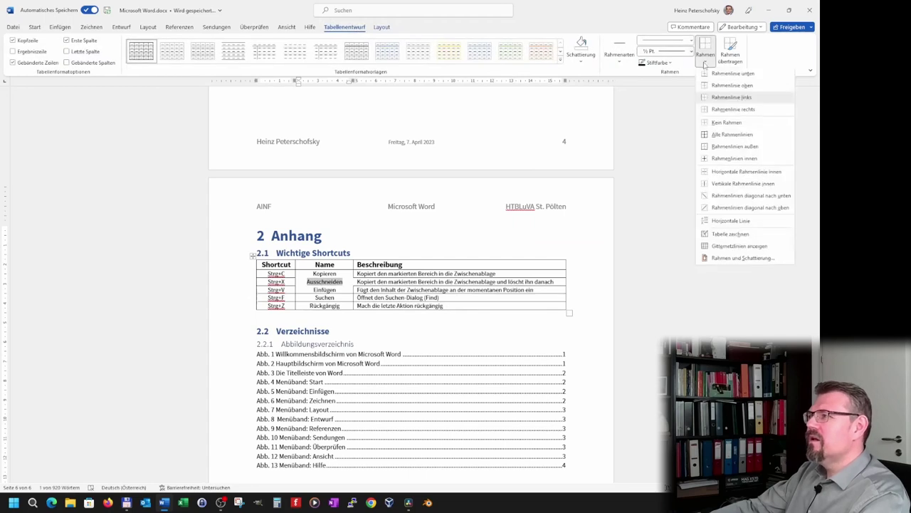
left_click(721, 147)
left_click(384, 297)
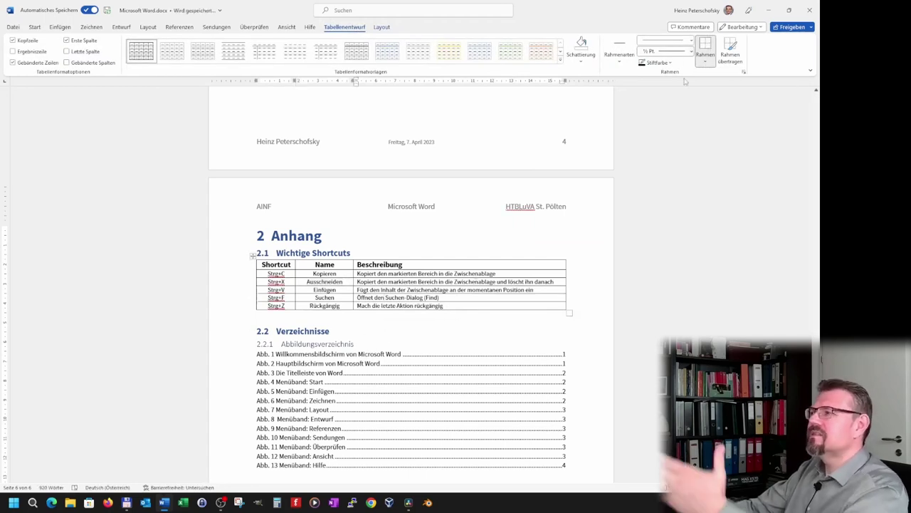
left_click(705, 60)
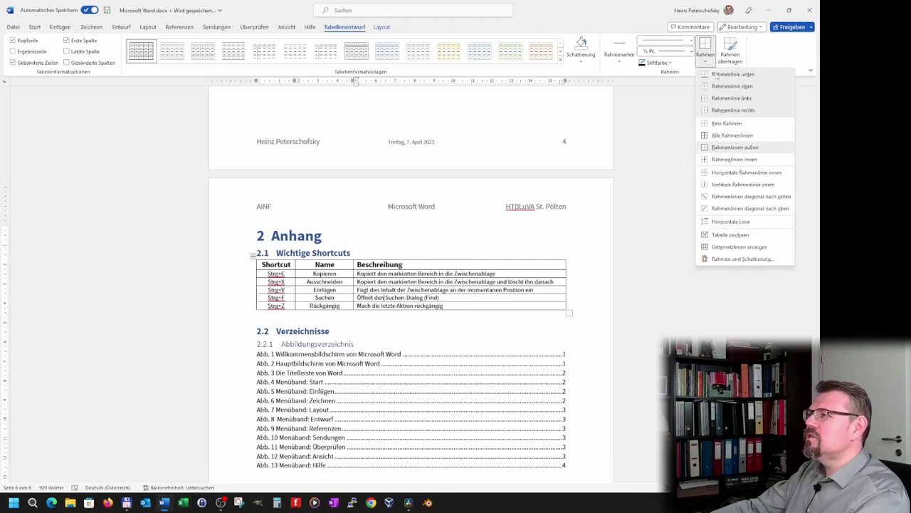
left_click(735, 147)
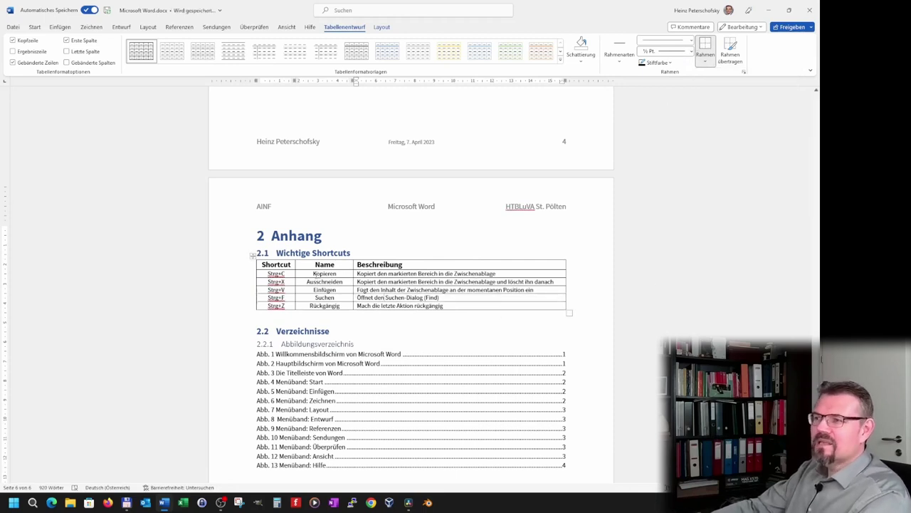
Step: Remove borders from the Name and Beschreibung cells from Kopieren to Einfügen
mouse_move(316, 273)
left_mouse_down()
mouse_move(474, 290)
mouse_move(475, 300)
left_mouse_up()
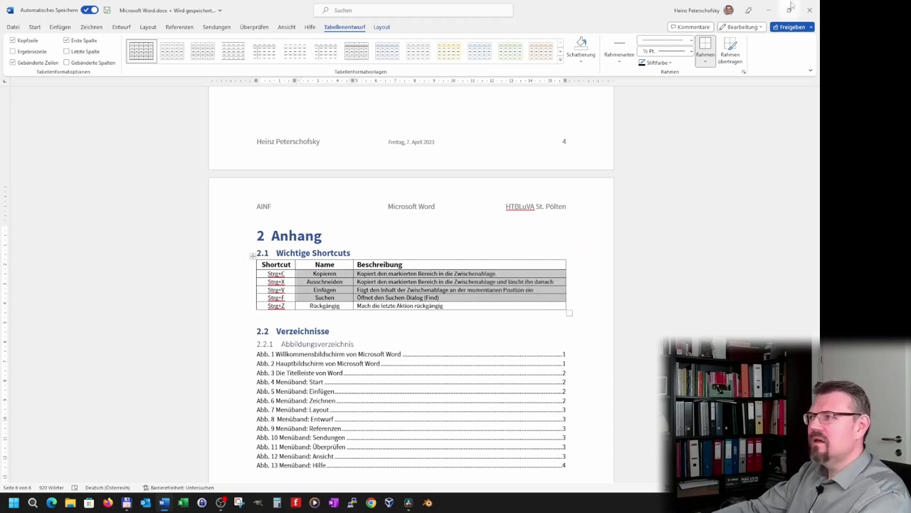
left_click(707, 62)
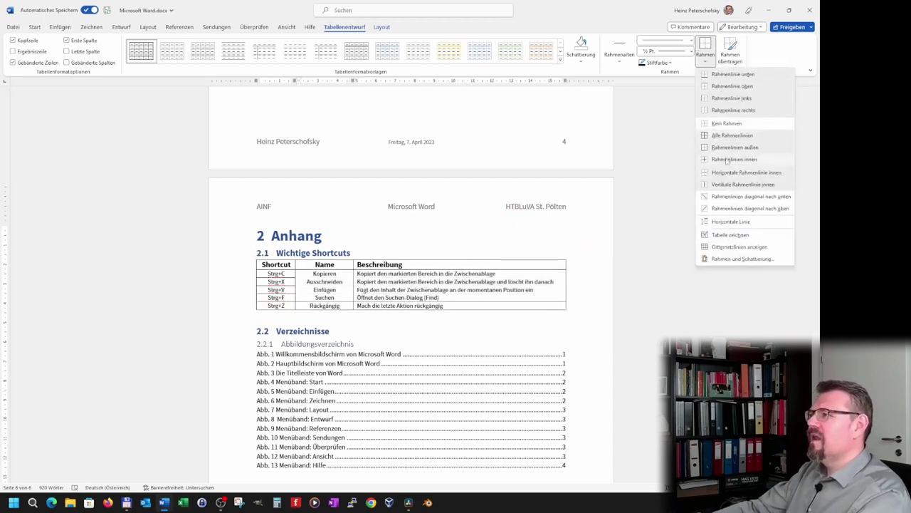
left_click(726, 123)
left_click(443, 305)
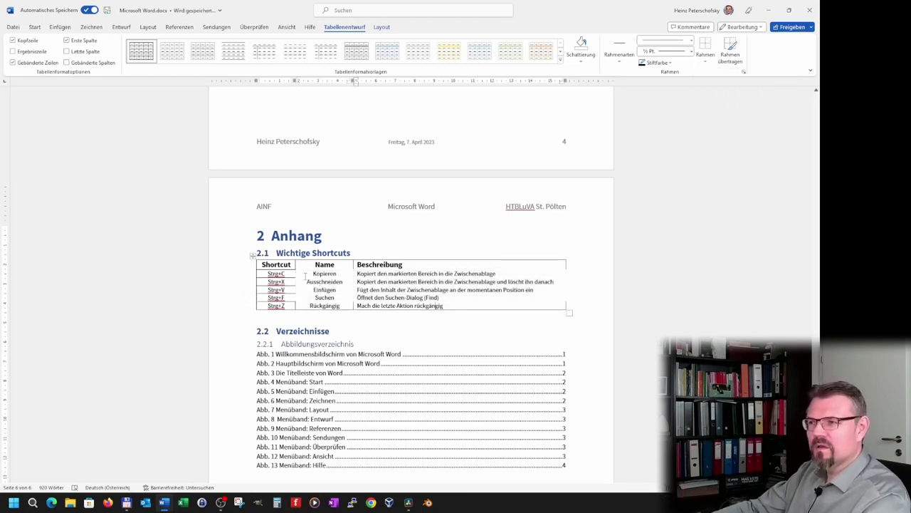
Step: Put an outside border around the Name and Beschreibung cells from Kopieren to Suchen
left_click_drag(316, 274, 486, 295)
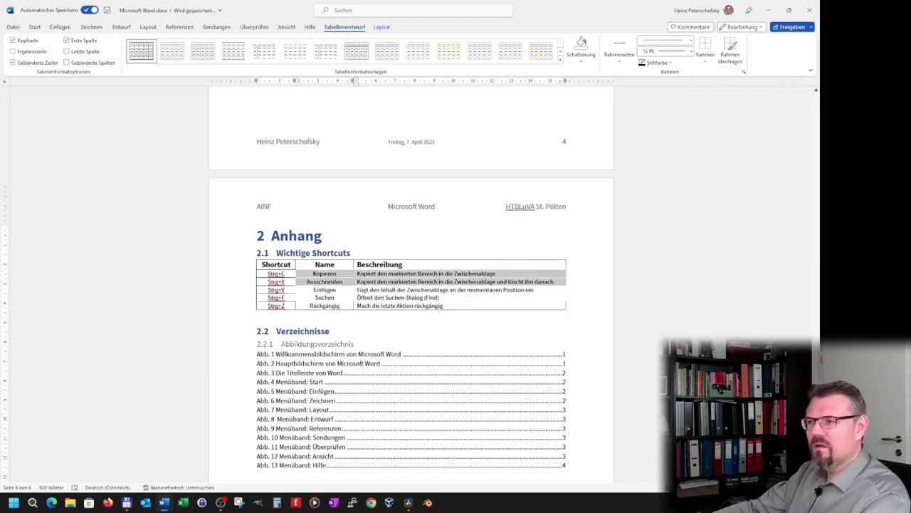
left_click(705, 59)
left_click(728, 148)
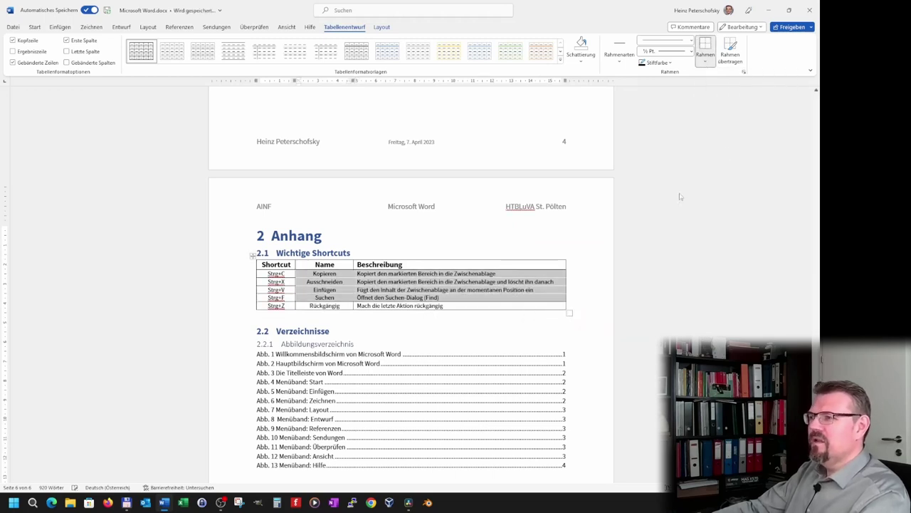
left_click(469, 332)
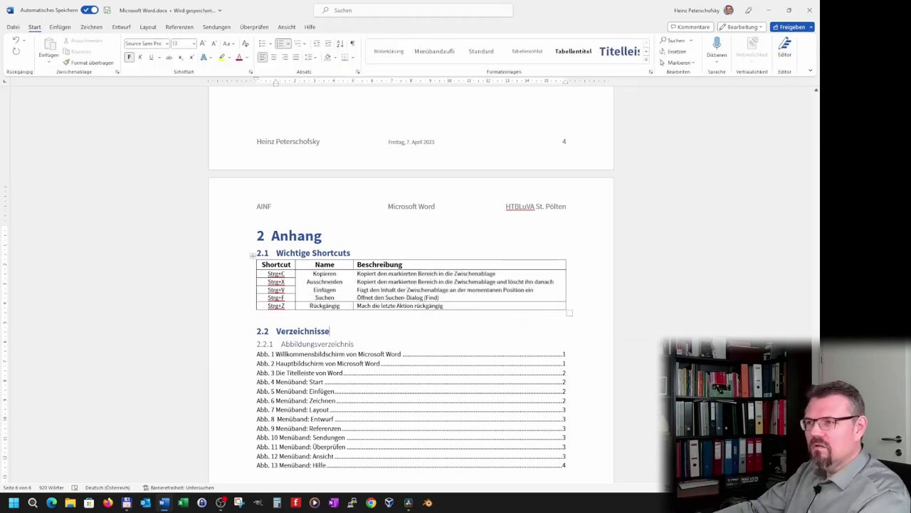
Step: Give all borders to the Name and Beschreibung cells from Strg+C to Strg+F
left_click_drag(316, 275, 559, 297)
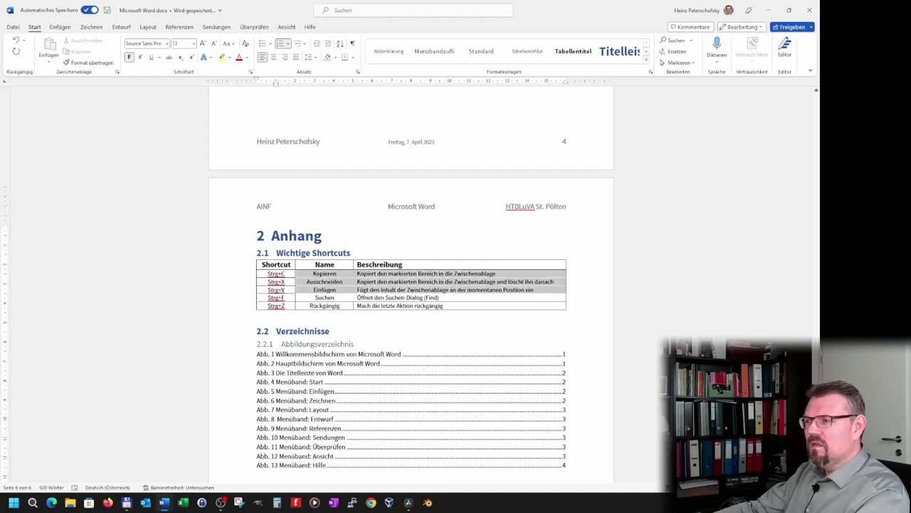
left_click(705, 59)
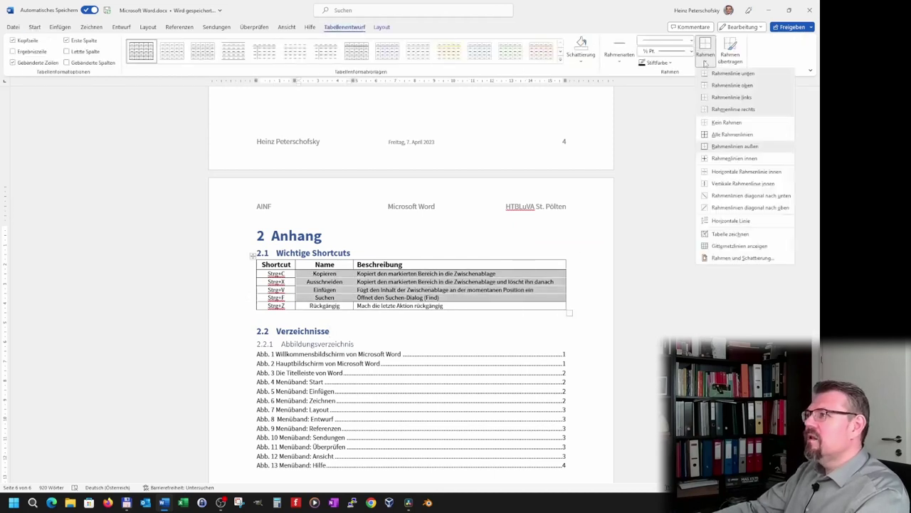
left_click(731, 136)
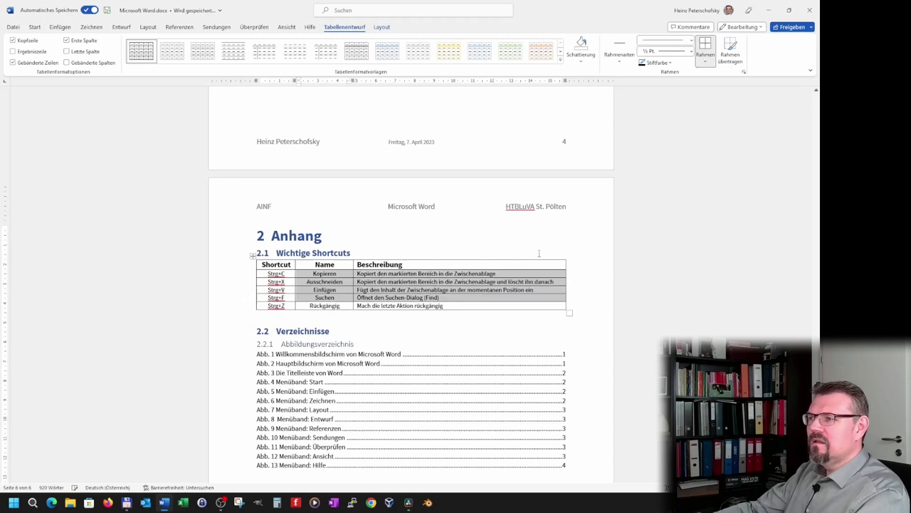
left_click(442, 323)
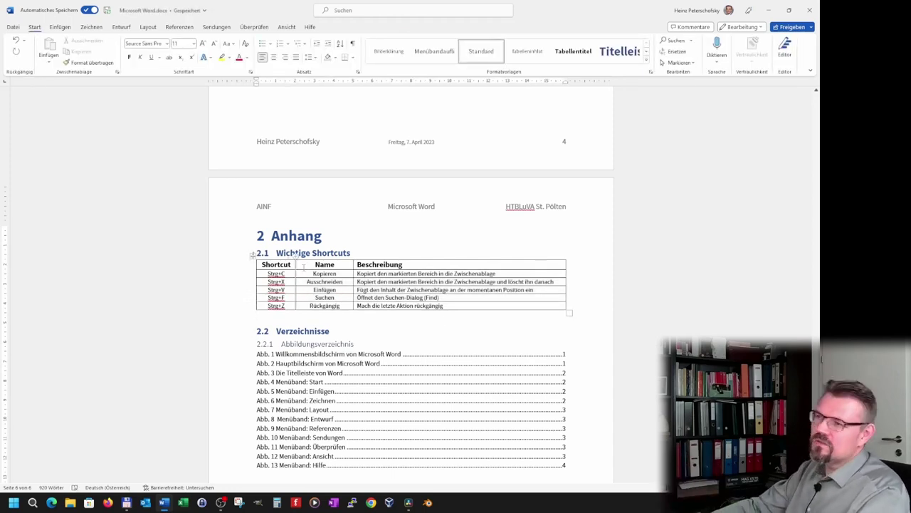
Step: Add both diagonal borders to the rows 2–6 Name and Beschreibung cells, then remove them
left_click_drag(307, 274, 441, 305)
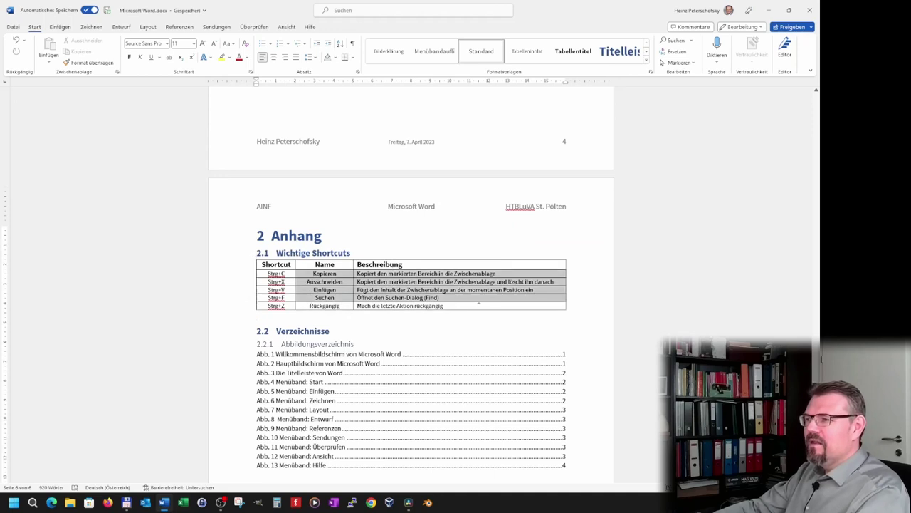
left_click(705, 64)
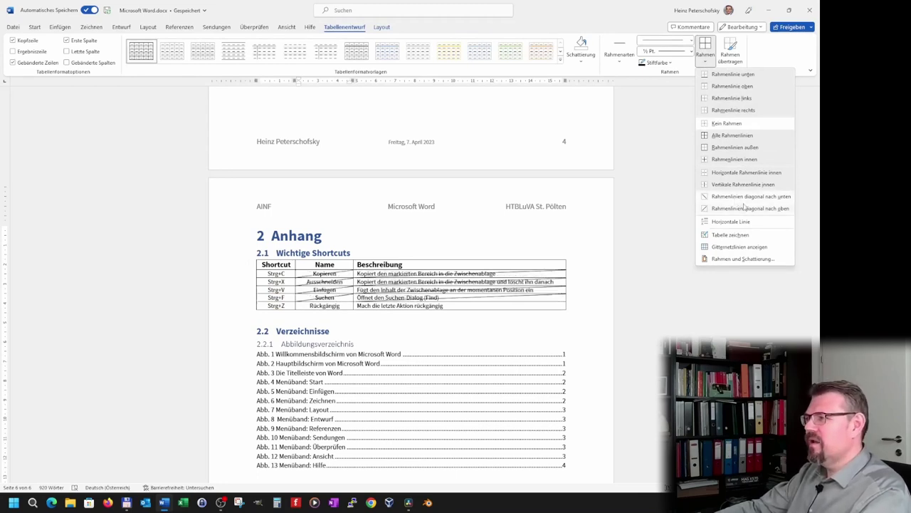
left_click(746, 198)
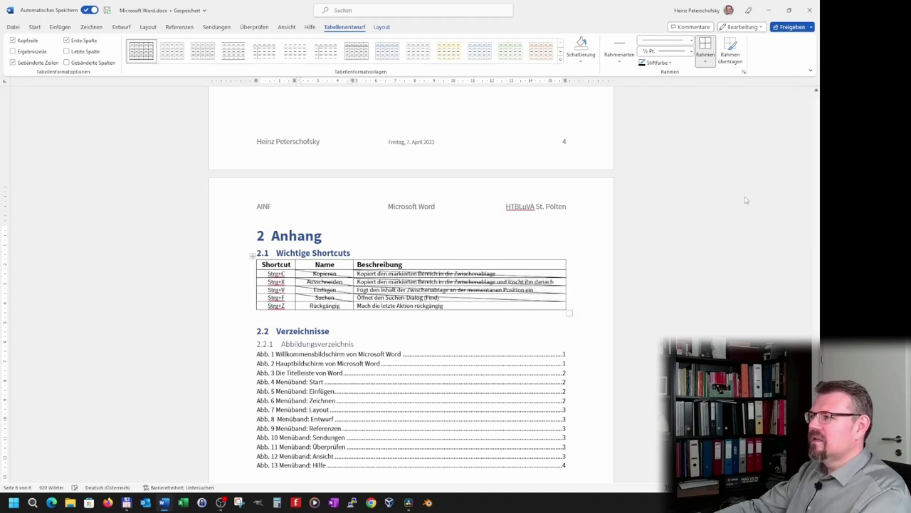
left_click(709, 62)
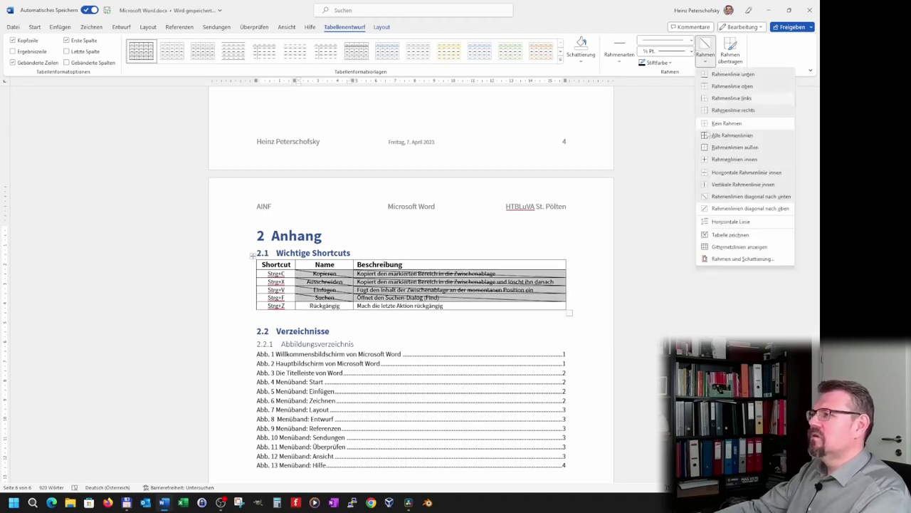
left_click(744, 208)
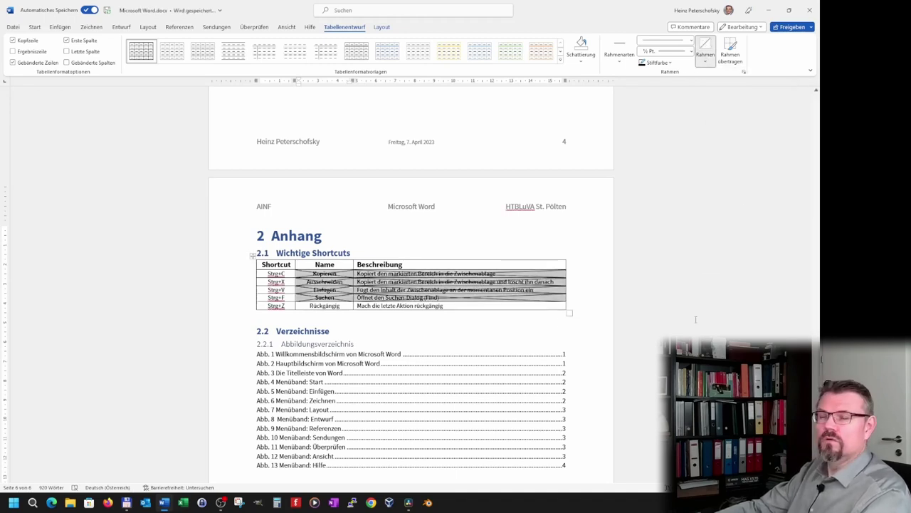
left_click(705, 60)
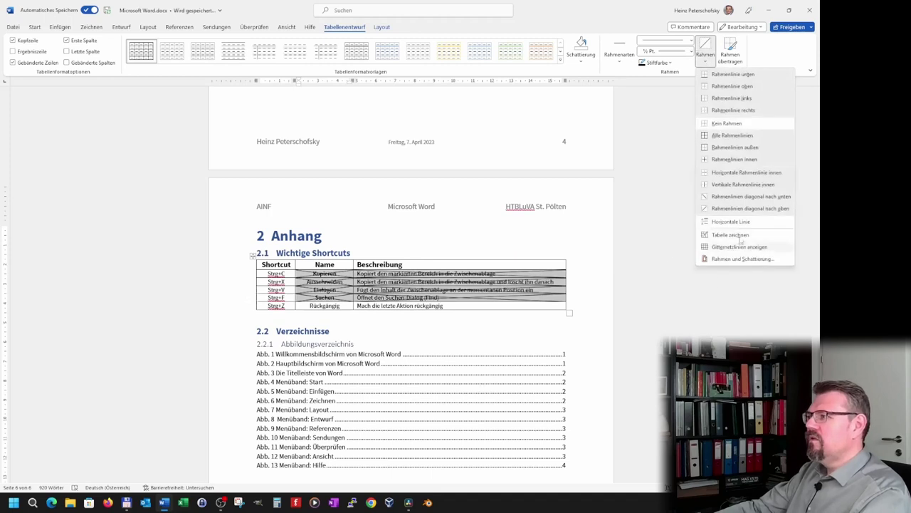
left_click(691, 251)
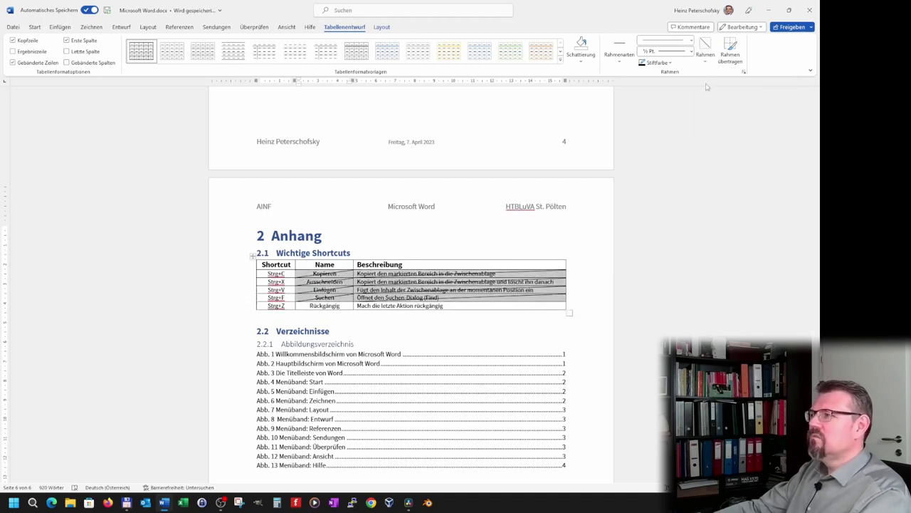
left_click(705, 62)
left_click(744, 209)
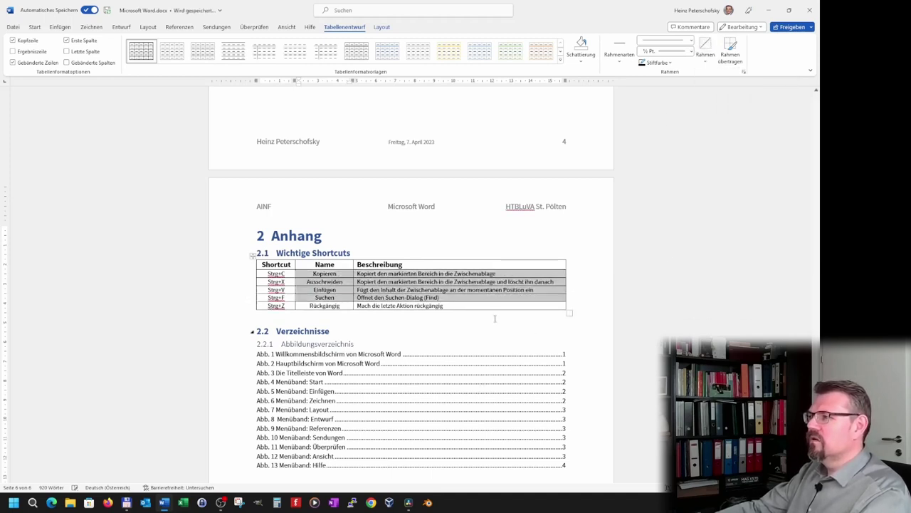
left_click(470, 313)
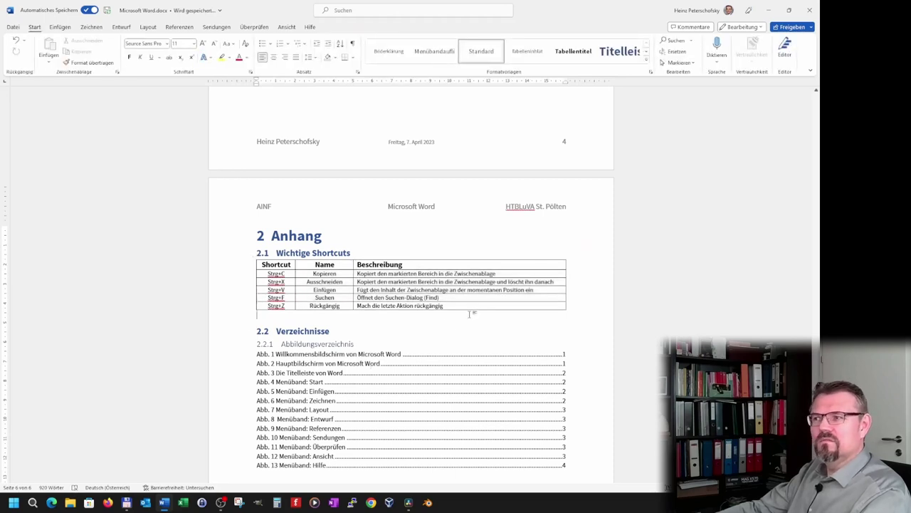
Step: Select the Strg+C to Strg+Z rows and bring up the border options
left_click_drag(487, 298, 270, 306)
left_click(345, 26)
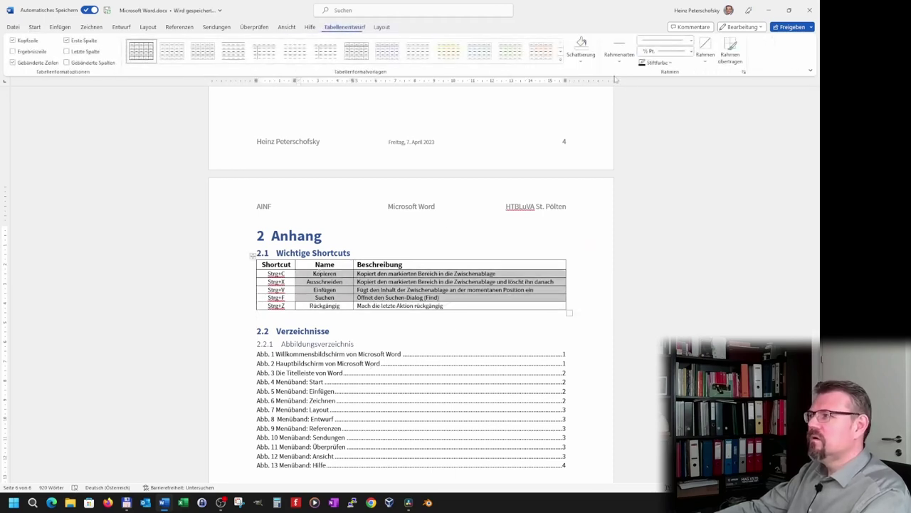
left_click(705, 62)
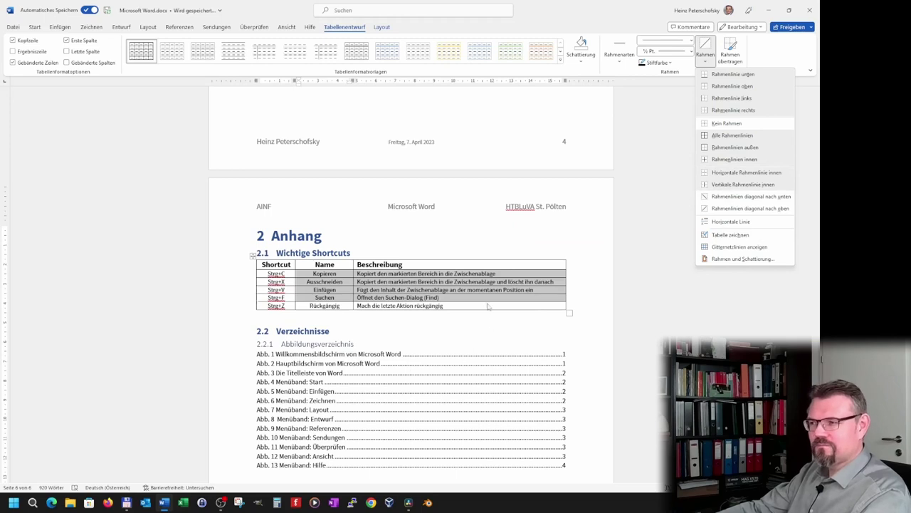
Step: Set the pen colour to red, keeping the line style and ½ Pt weight
left_click(469, 306)
left_click(358, 307)
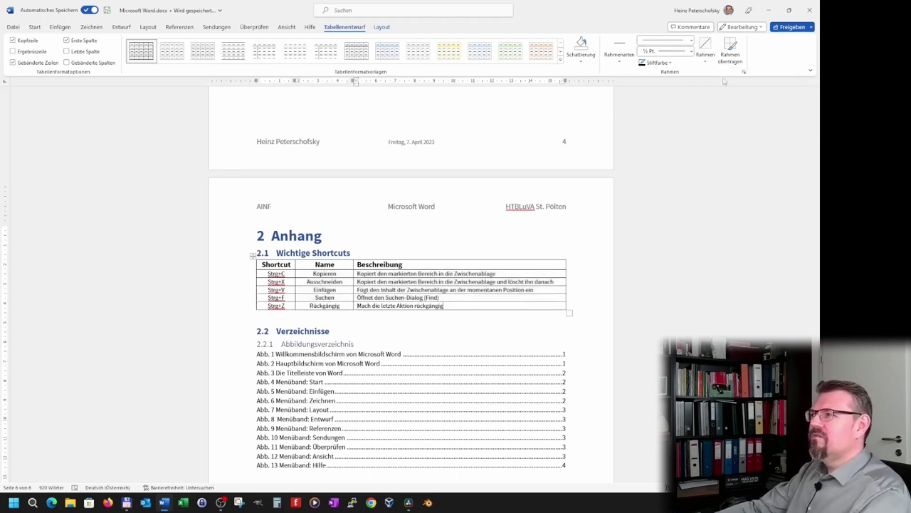
left_click_drag(309, 274, 470, 298)
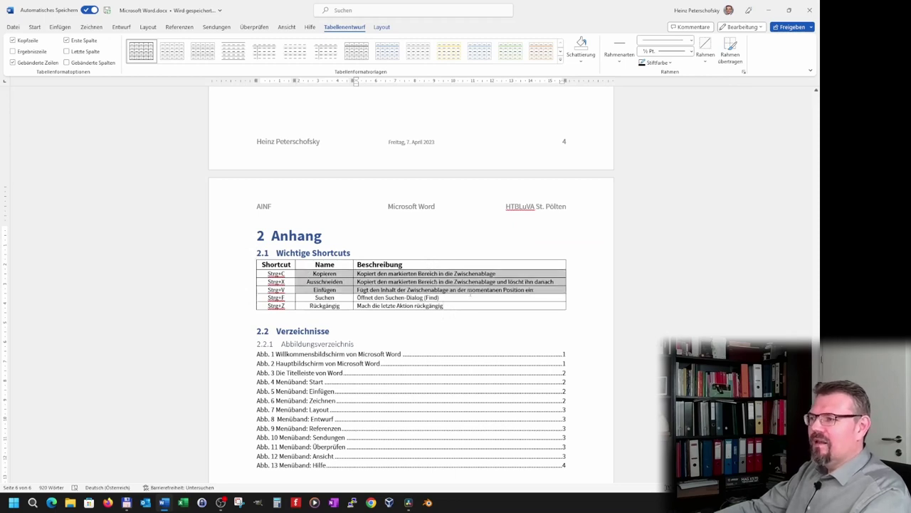
left_click(691, 42)
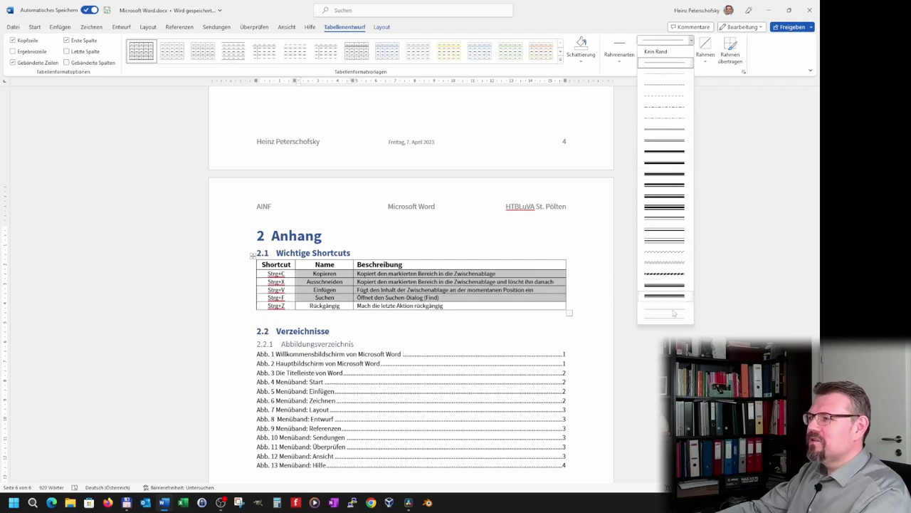
left_click(712, 86)
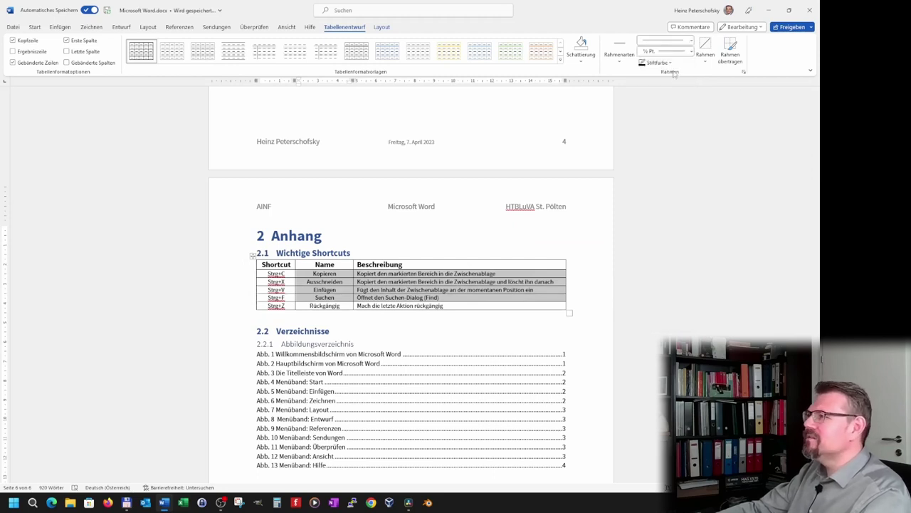
left_click(690, 52)
left_click(691, 52)
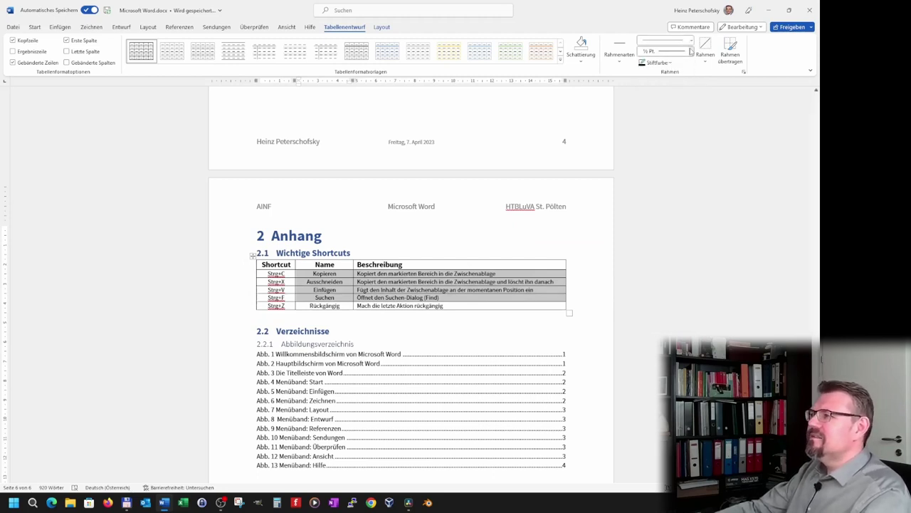
left_click(658, 62)
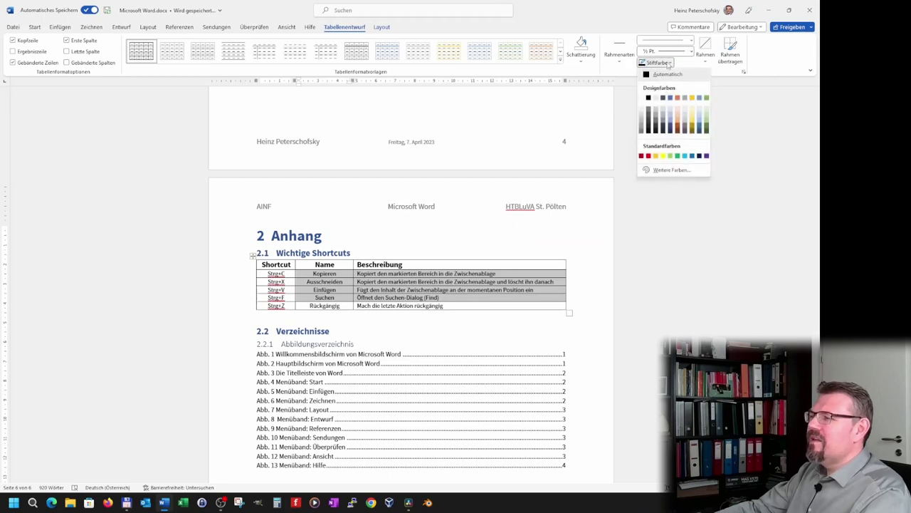
left_click(678, 98)
Step: Draw red diagonal lines through the selected cells, then undo them
left_click(705, 61)
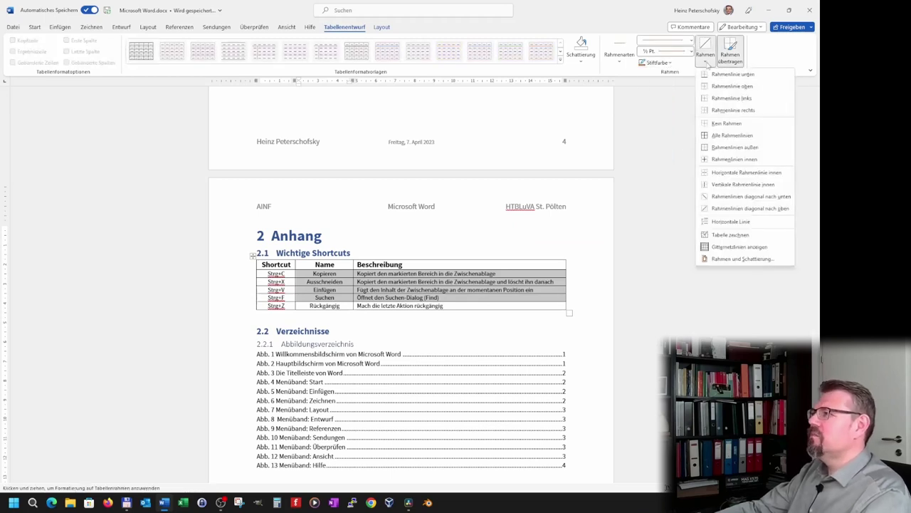
left_click(729, 196)
left_click(647, 366)
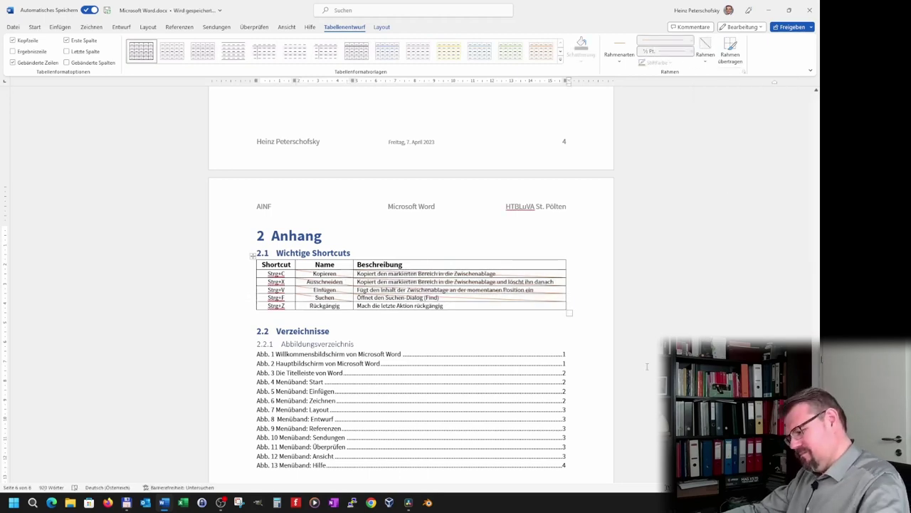
key("ctrl+z")
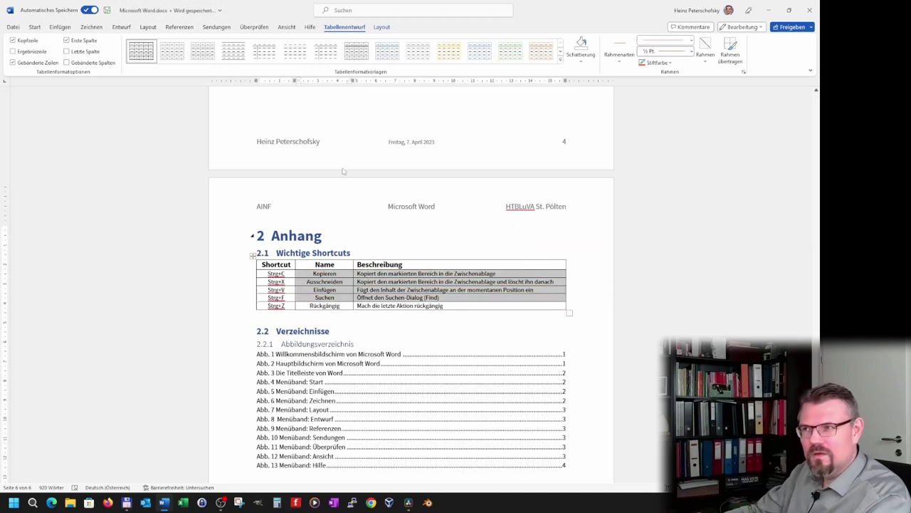
Step: Switch to the table Layout options and select the whole shortcut table
left_click(381, 28)
left_click(359, 292)
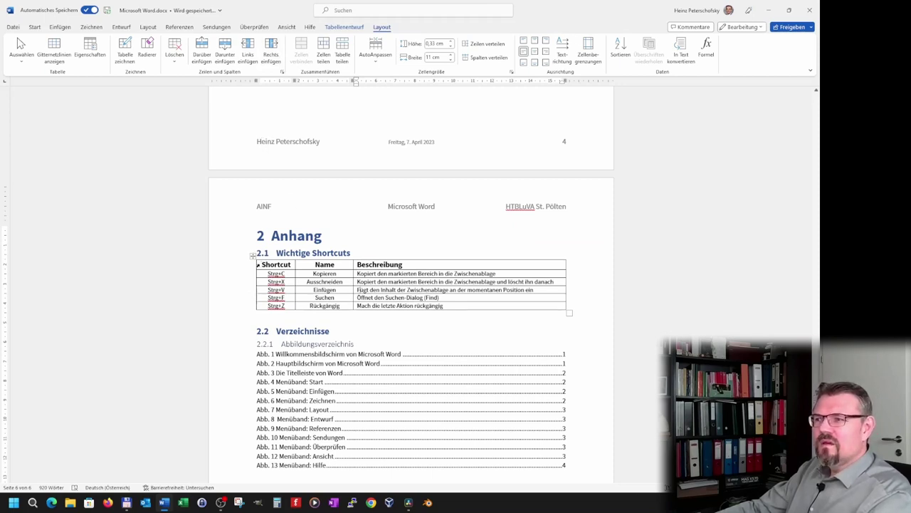
left_click_drag(259, 264, 432, 309)
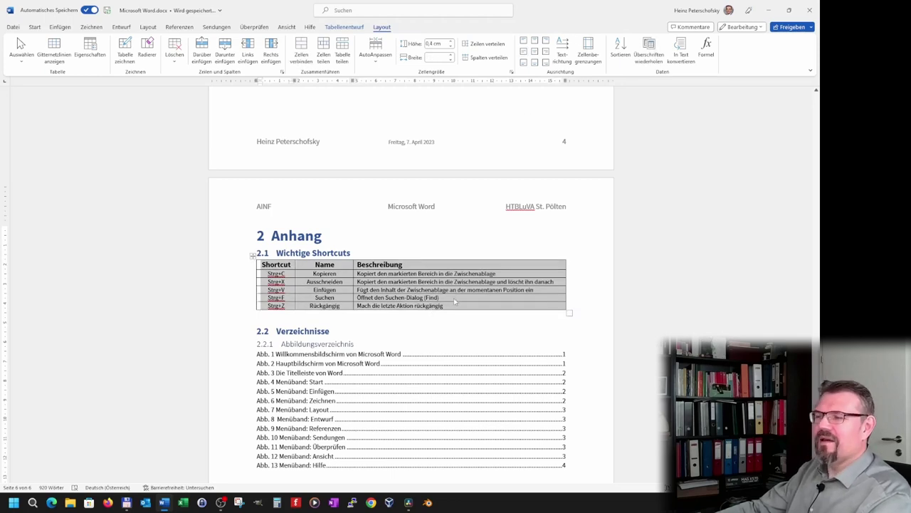
Step: Choose Kein Rahmen from the right-click mini toolbar's Rahmenlinien list
right_click(454, 302)
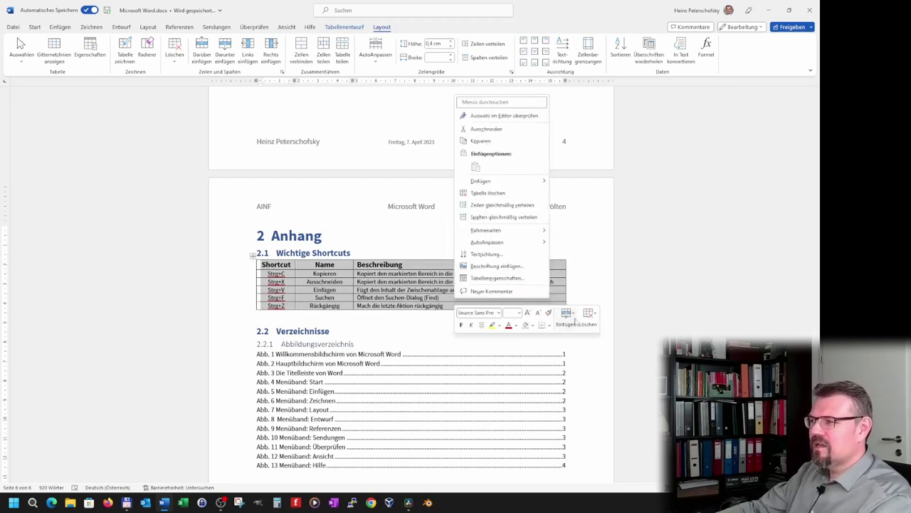
left_click(548, 326)
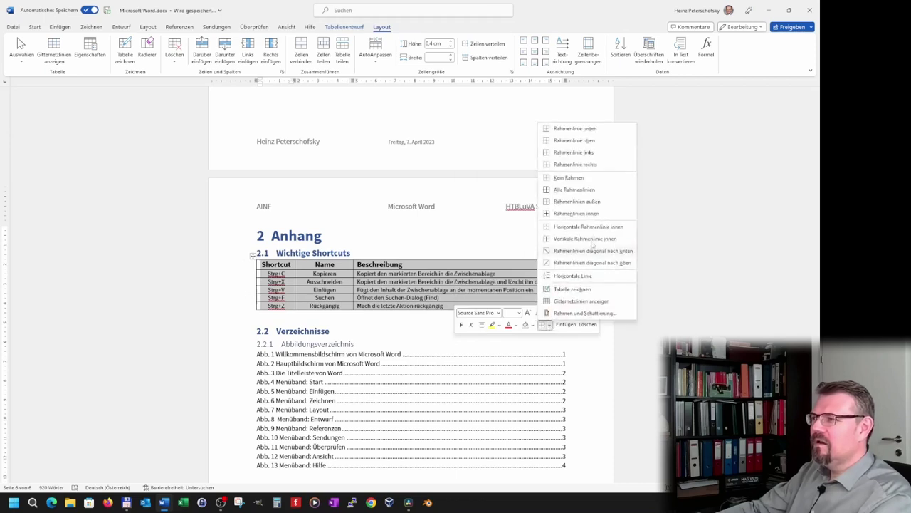
left_click(569, 177)
left_click(423, 311)
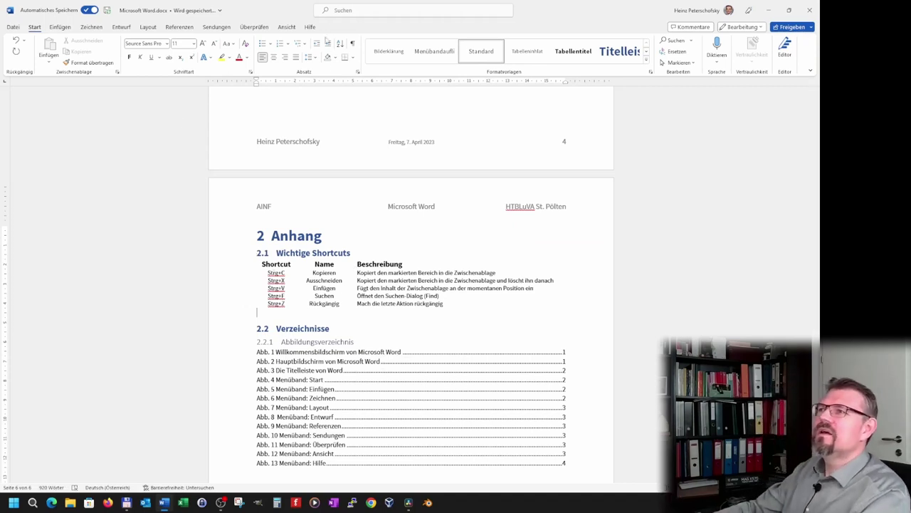
Step: Turn on Gitternetzlinien anzeigen for the shortcut table
left_click(324, 272)
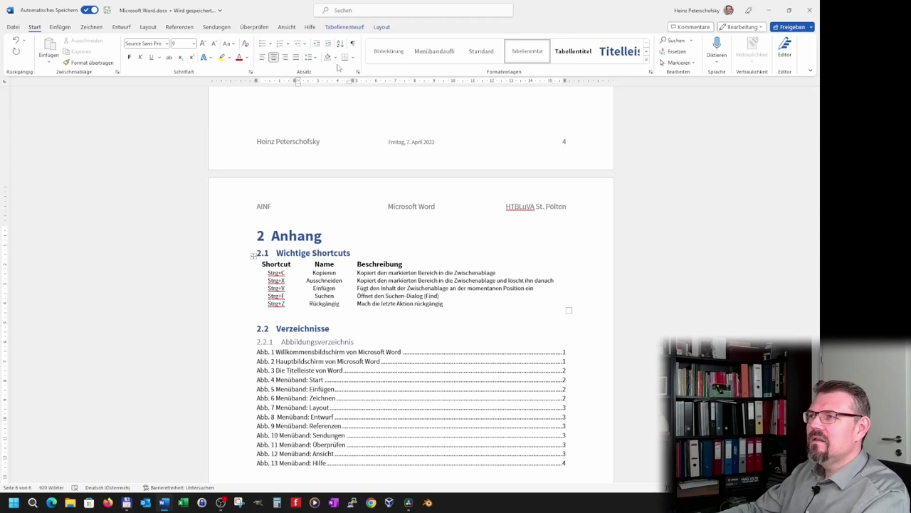
left_click(383, 27)
left_click(55, 54)
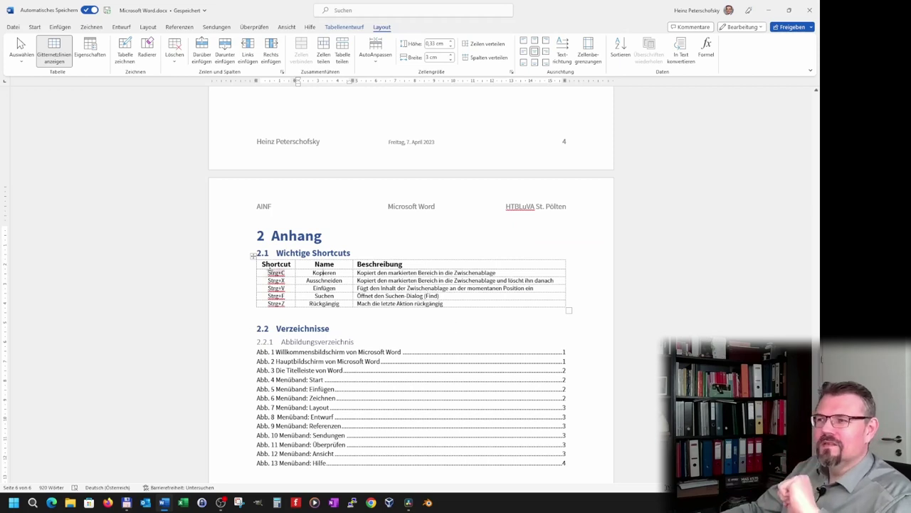
left_click(253, 256)
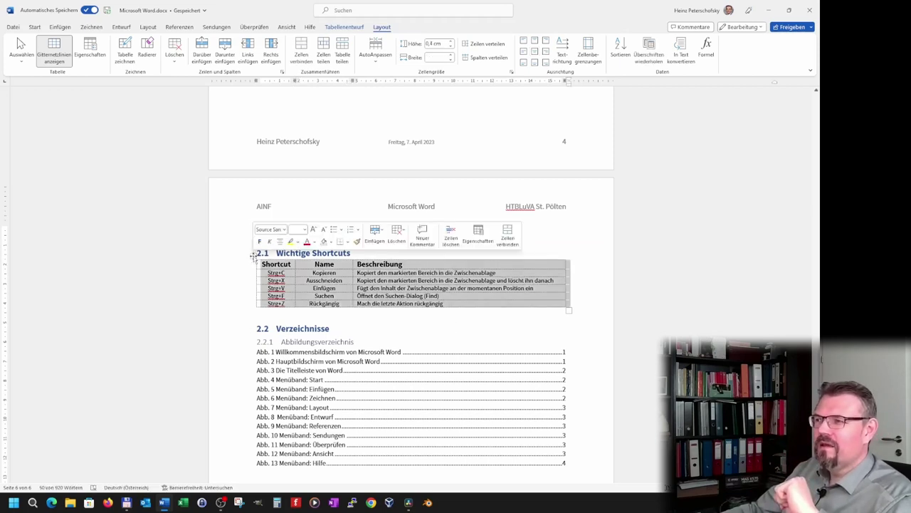
right_click(253, 255)
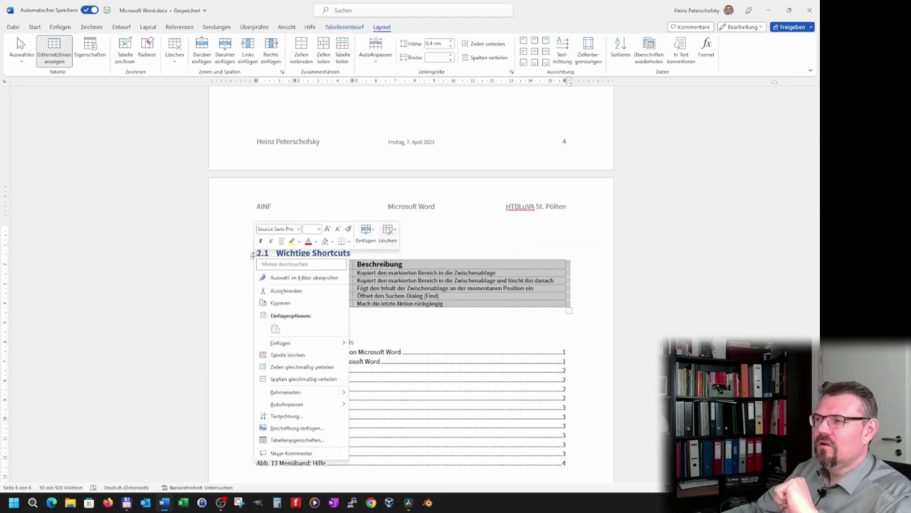
key("Escape")
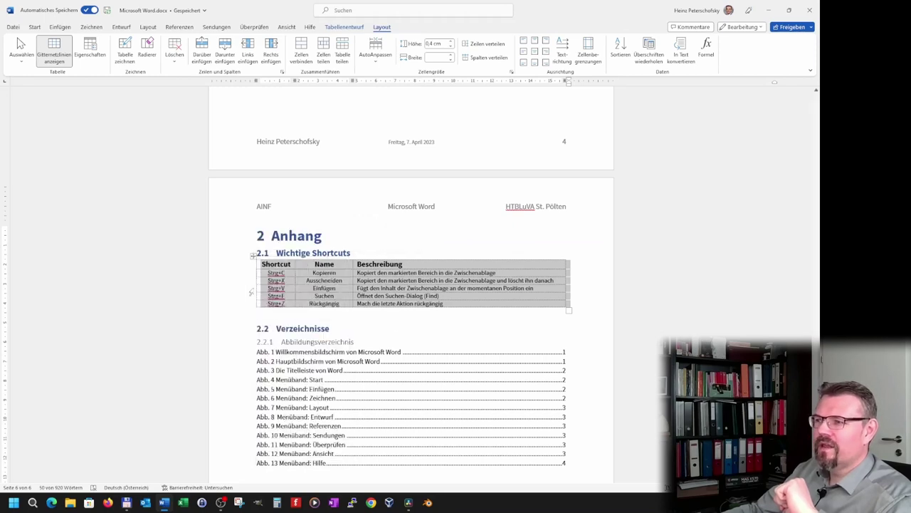
left_click(252, 289)
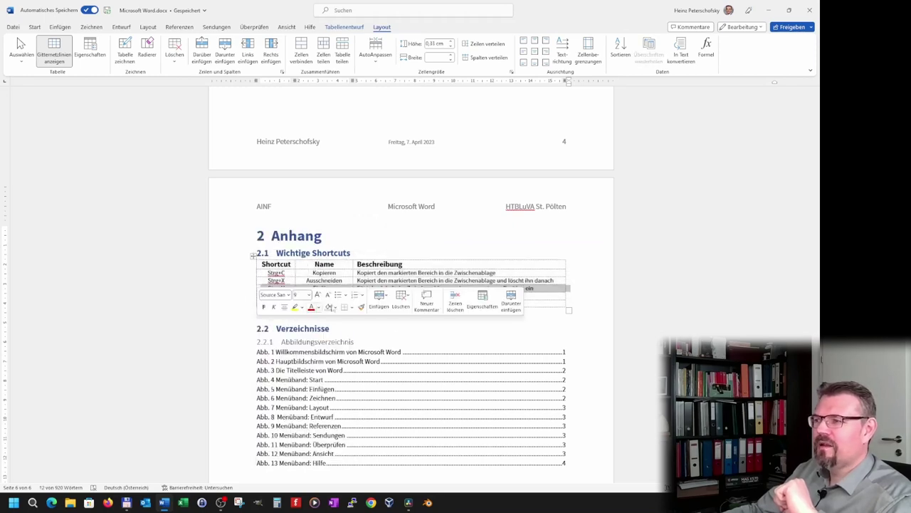
left_click(458, 303)
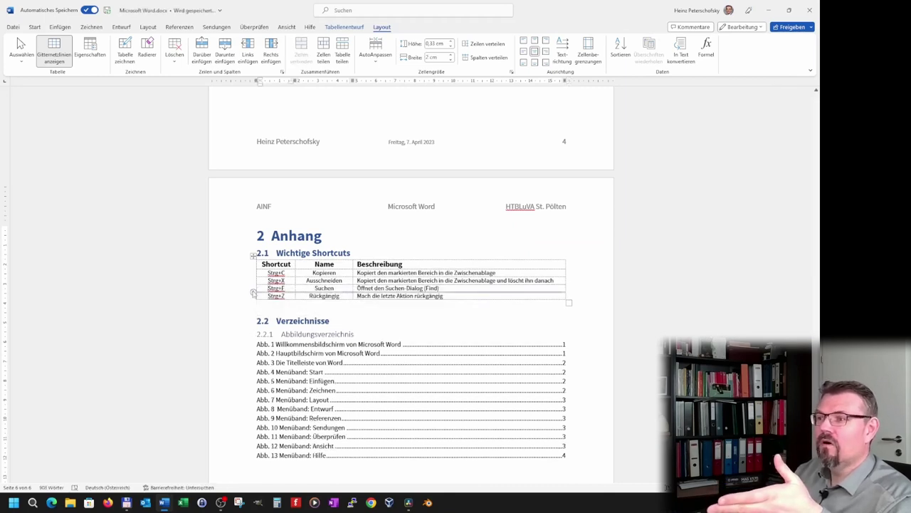
key("ctrl+z")
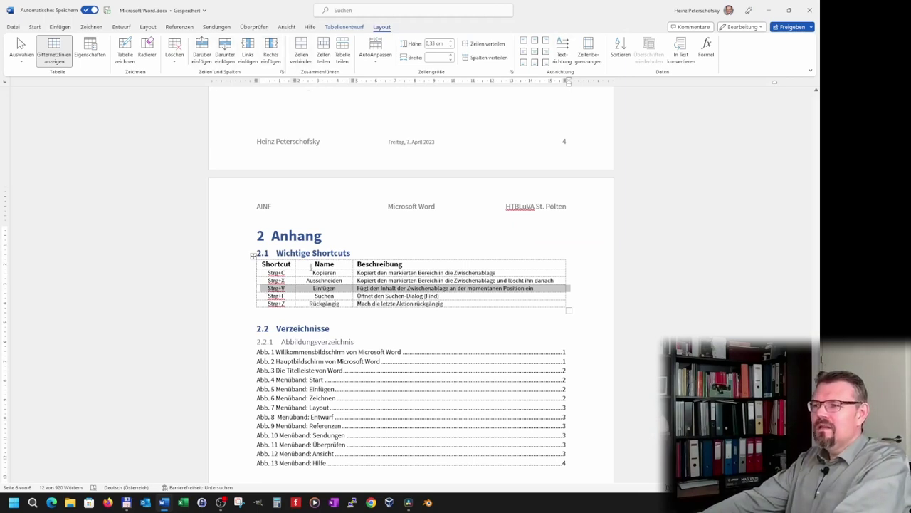
left_click(254, 264)
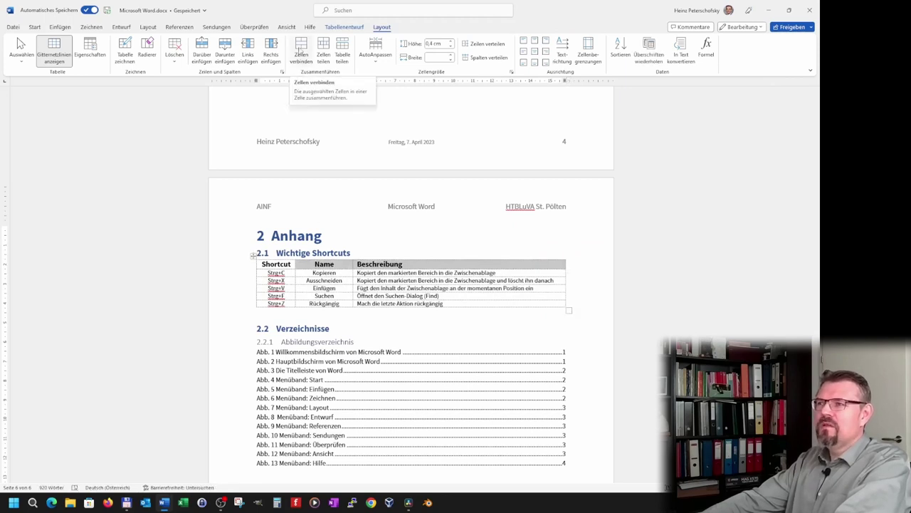
left_click(301, 50)
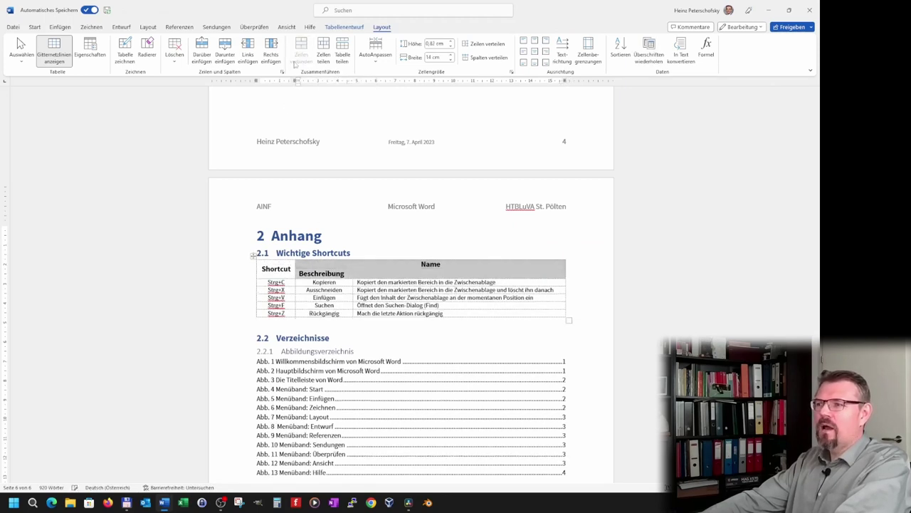
left_click(378, 282)
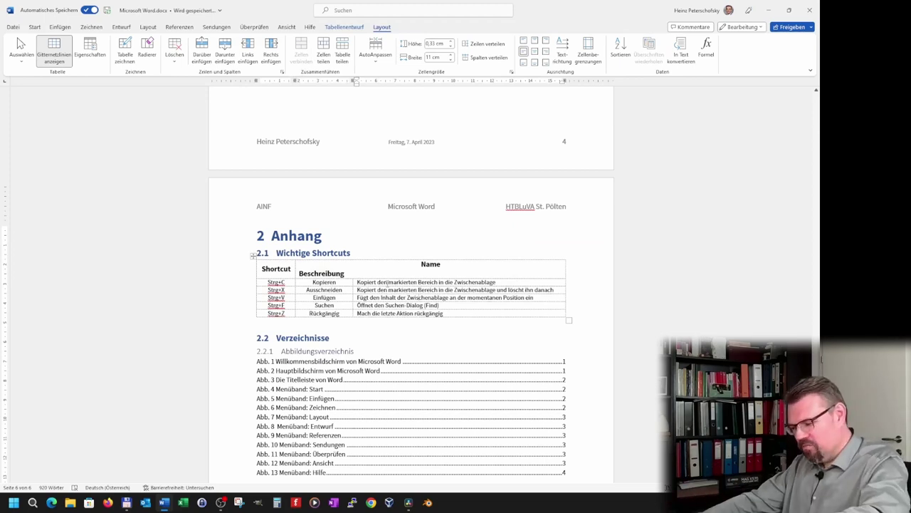
key("ctrl+z")
left_click(407, 273)
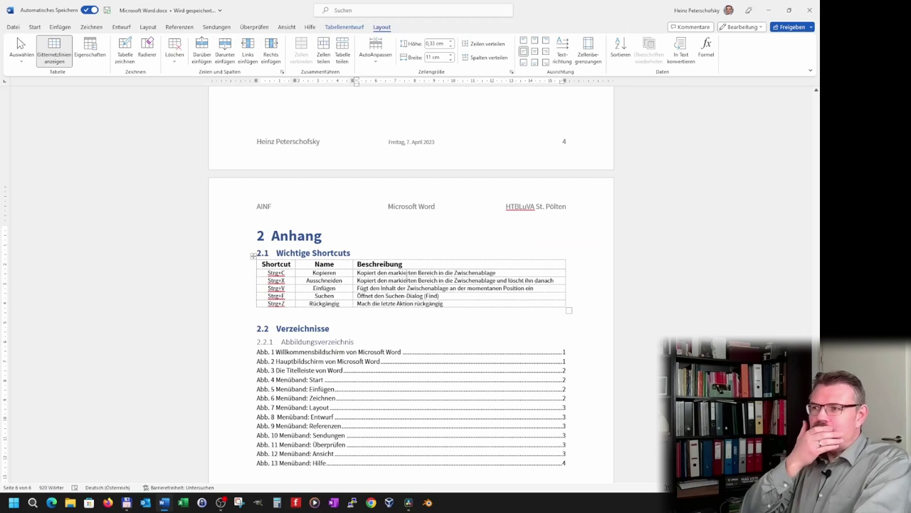
Step: Insert an empty row above Strg+C and an empty column after Name
left_click(253, 268)
left_click(314, 275)
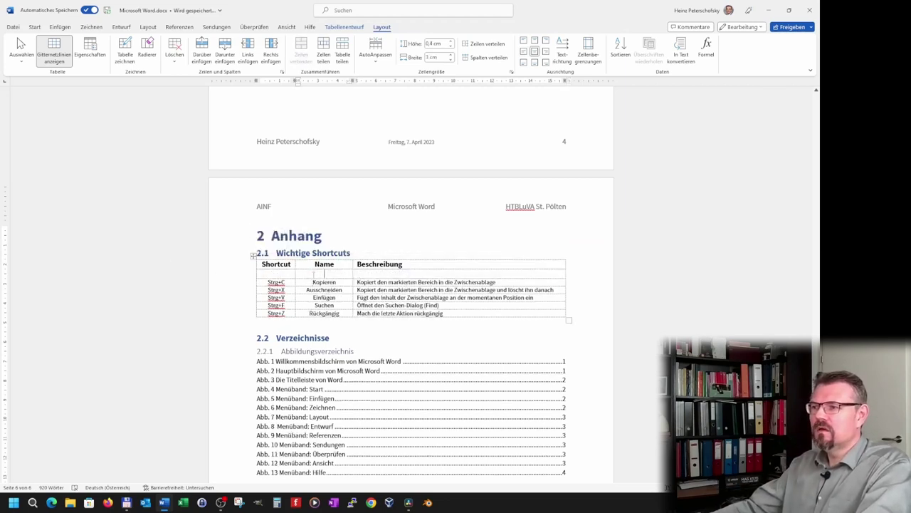
right_click(314, 273)
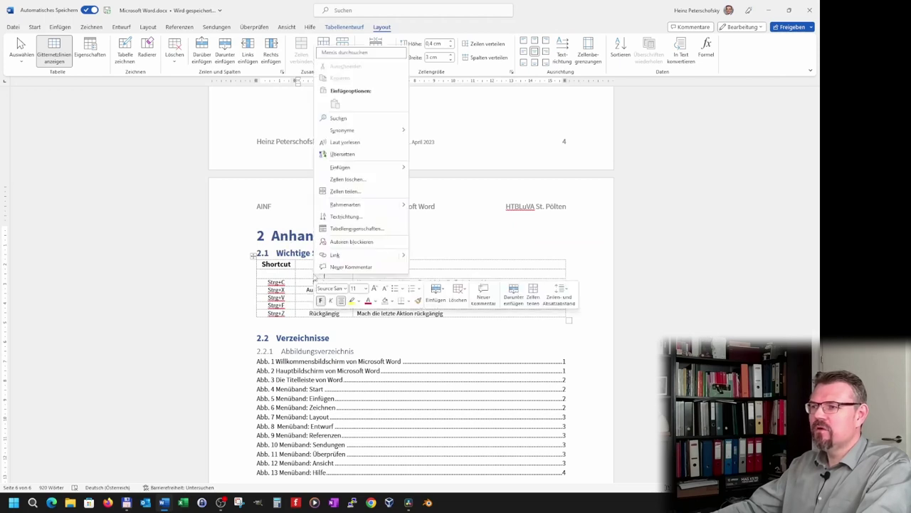
left_click(305, 272)
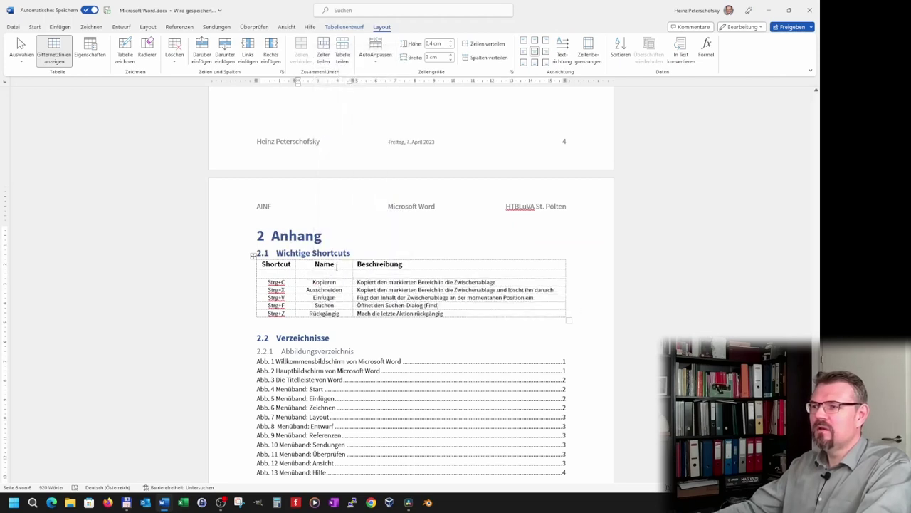
left_click(353, 255)
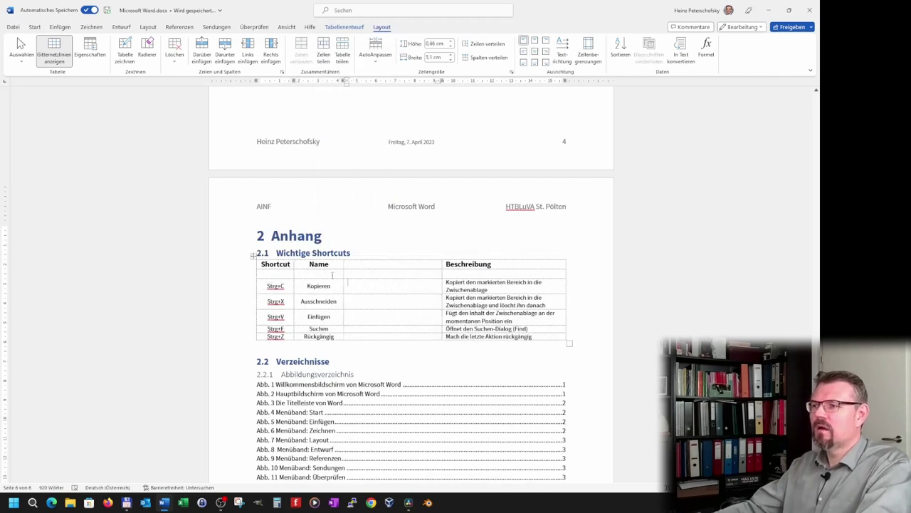
Step: Set the Name column and the new column to 2,5 cm wide
left_click(333, 258)
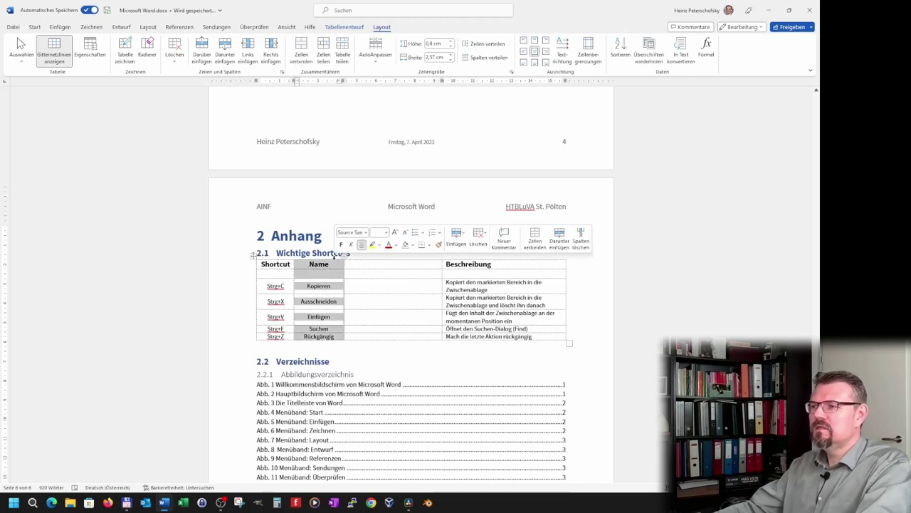
left_click(383, 259)
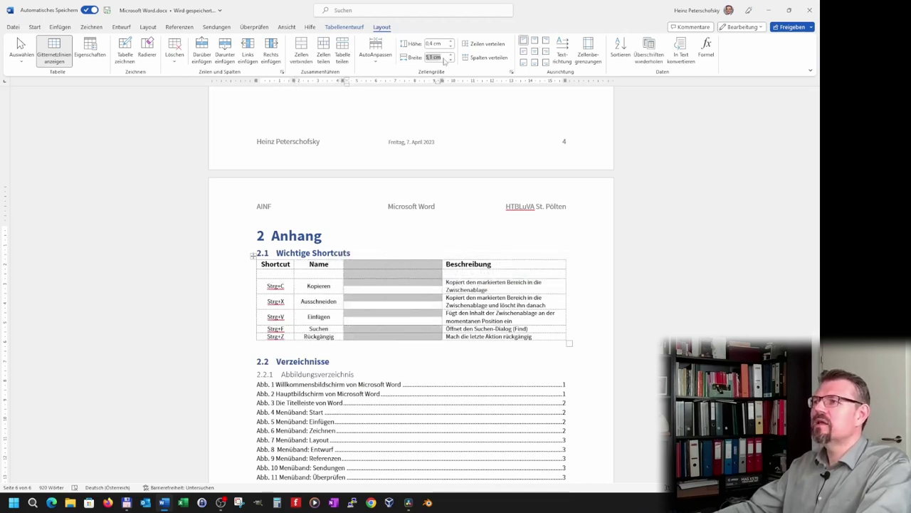
type("3")
key("Return")
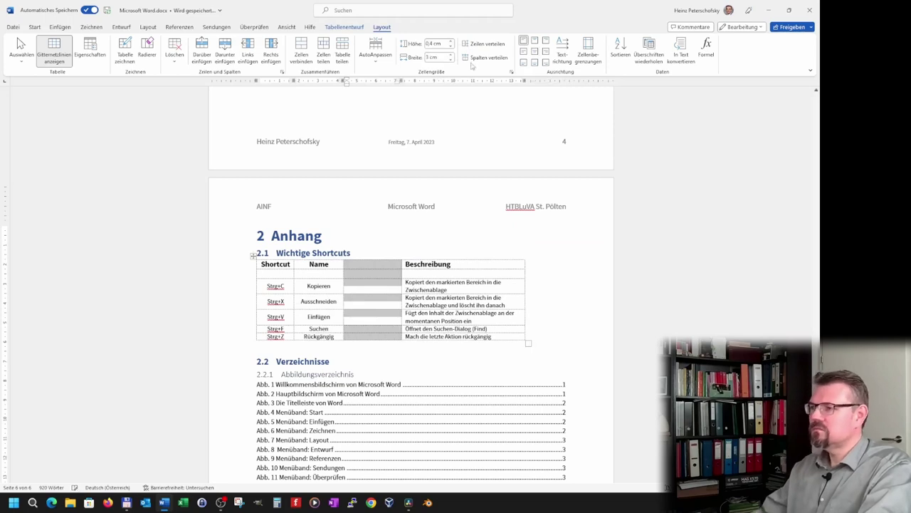
left_click(330, 262)
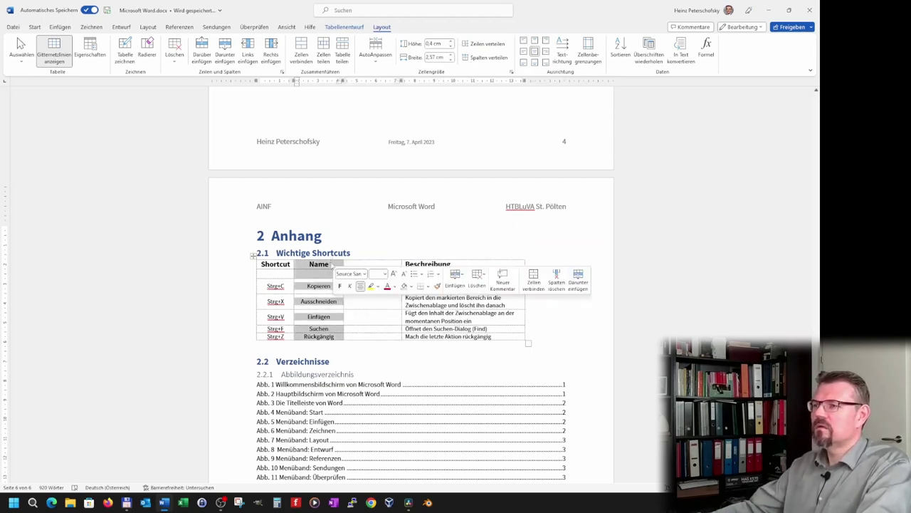
left_click(451, 60)
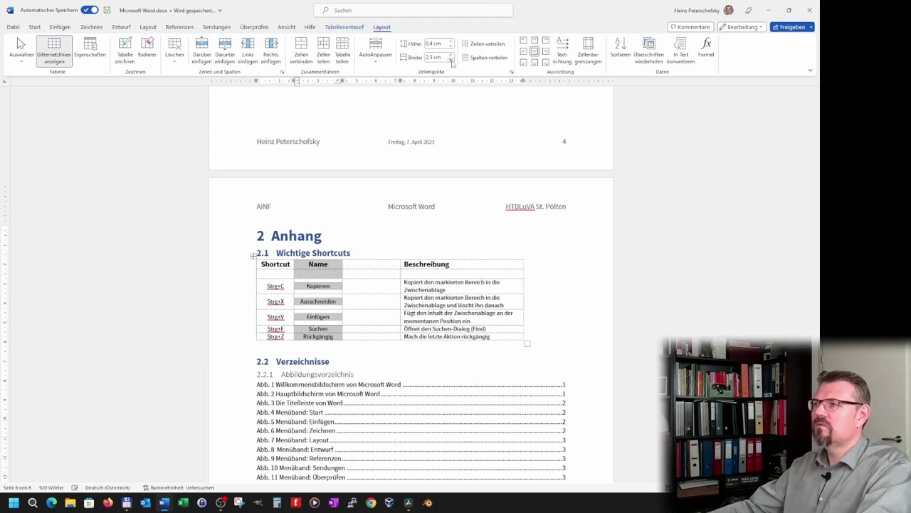
left_click(372, 258)
left_click_drag(441, 58, 427, 59)
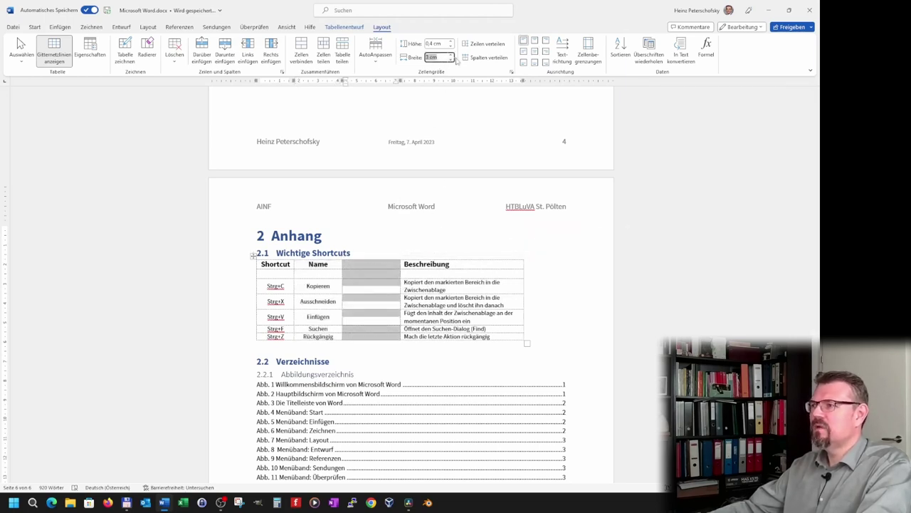
type("2,5")
key("Return")
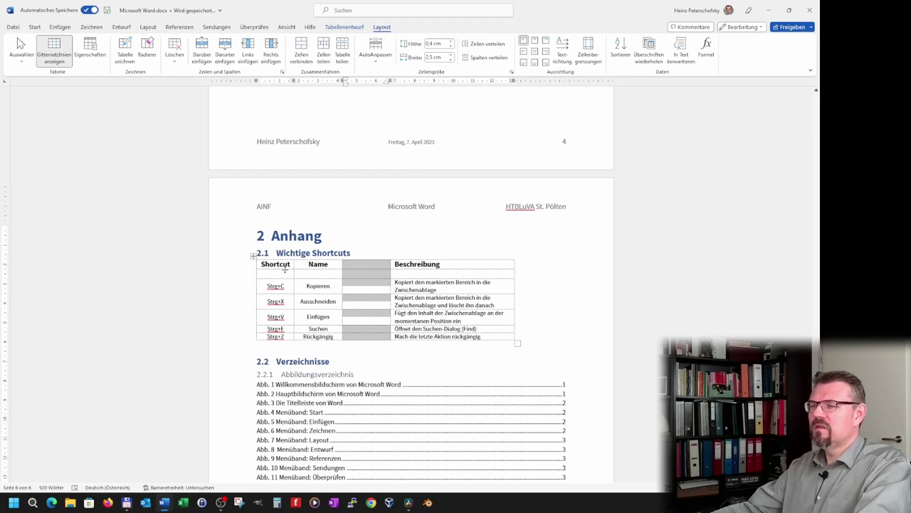
Step: Widen the Beschreibung column to 9 cm
left_click(475, 258)
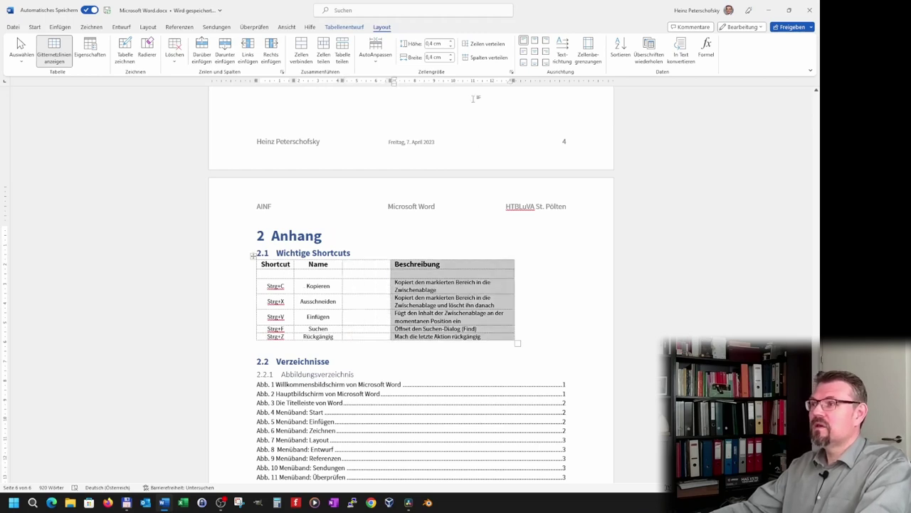
left_click(435, 57)
type("9")
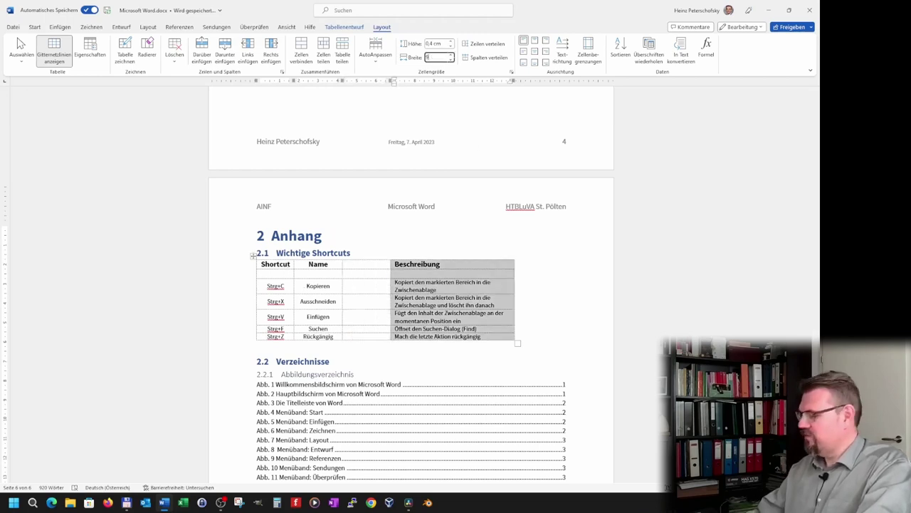
key("Return")
Step: Add the 'deutsch' / 'english' sub-header under Name, undoing the automatic capitalisation
left_click(382, 300)
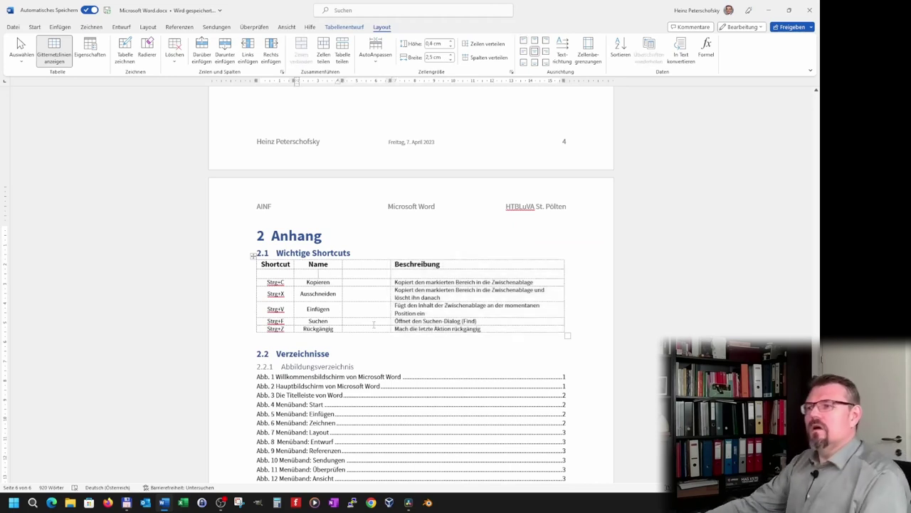
type("deutsc")
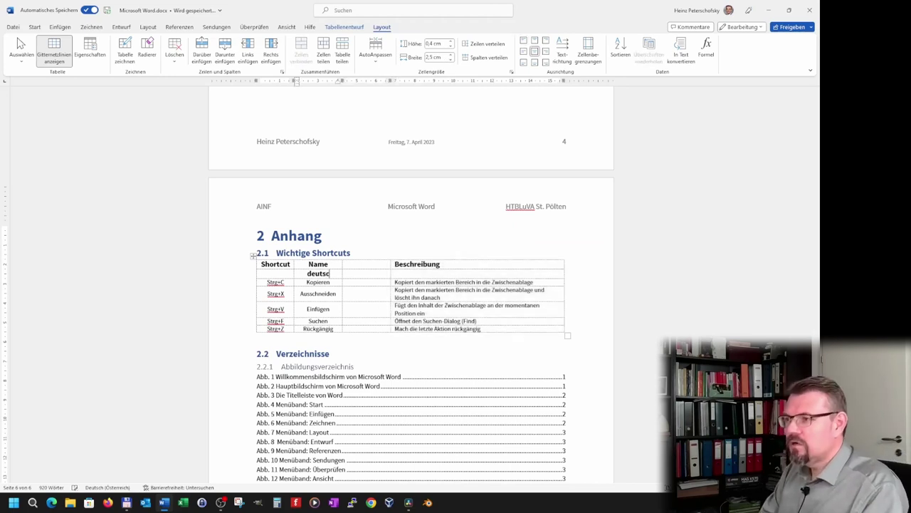
type("h english")
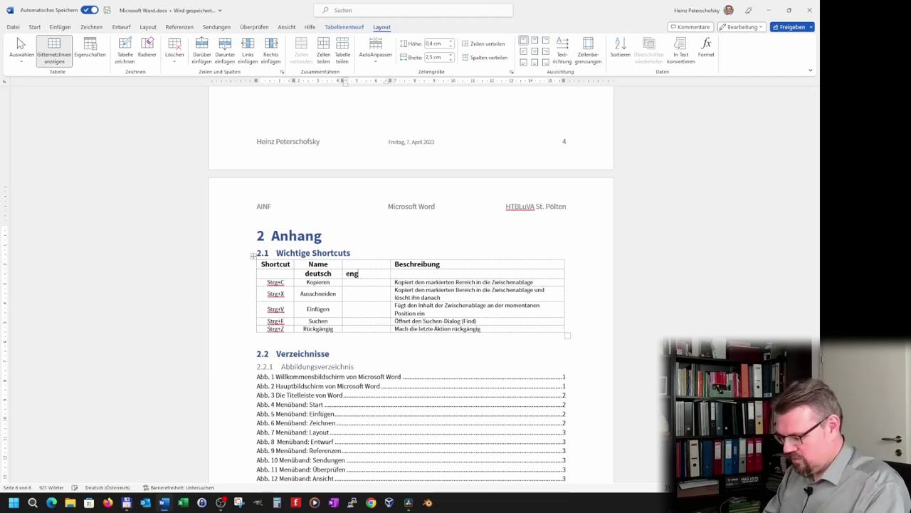
key("Tab")
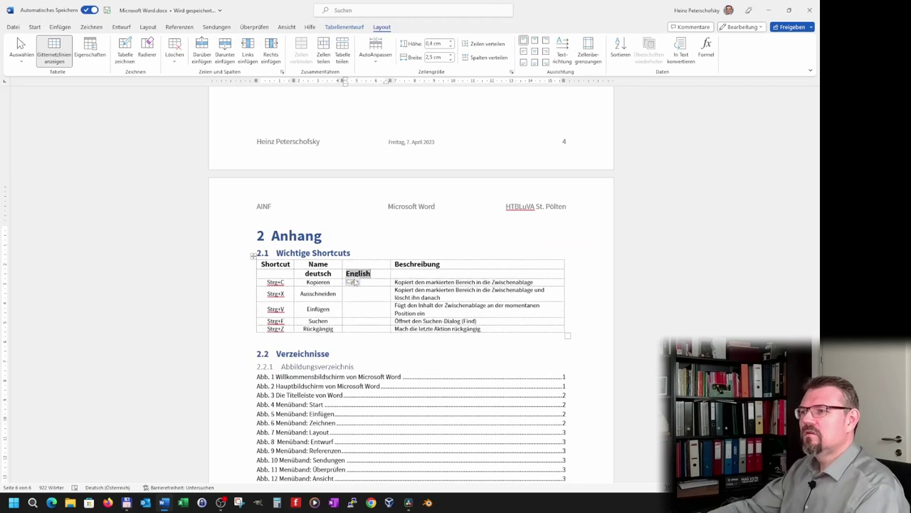
left_click(352, 282)
left_click(361, 291)
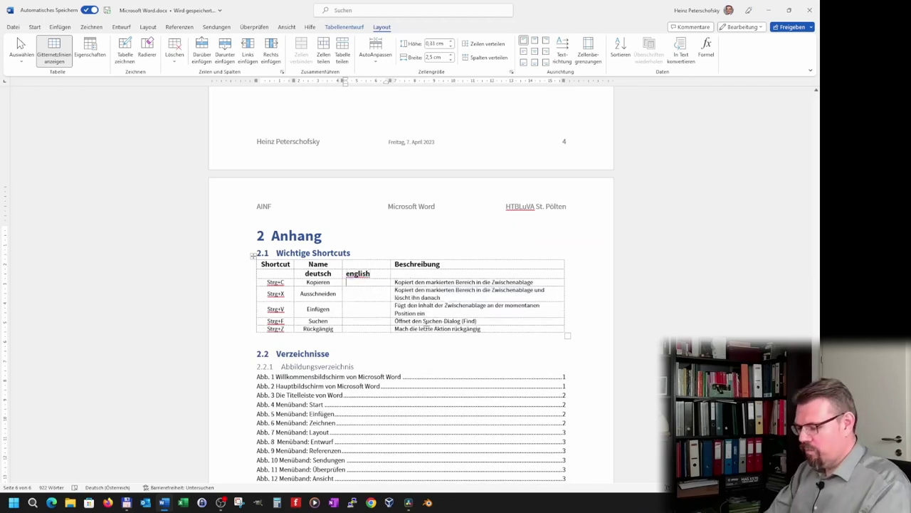
Step: Fill the english column with Copy, Cut, Paste, Find and Undo
type("c")
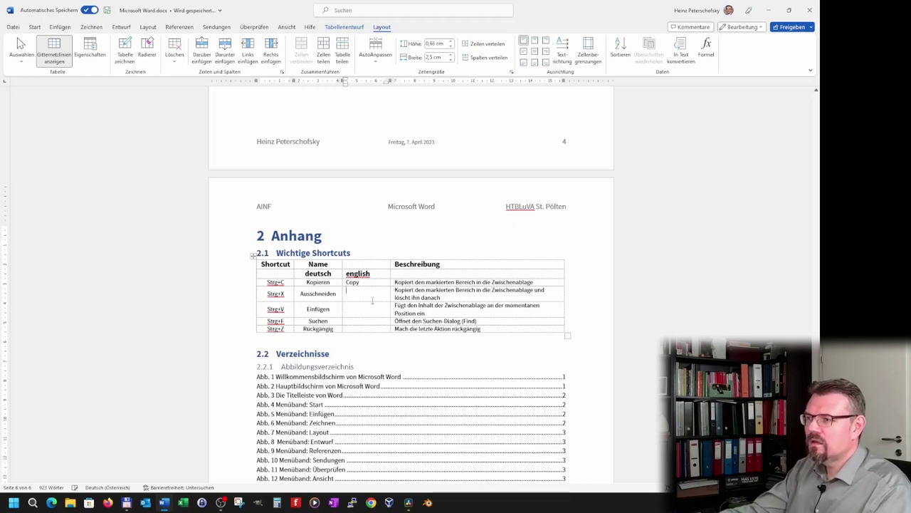
type("ut ")
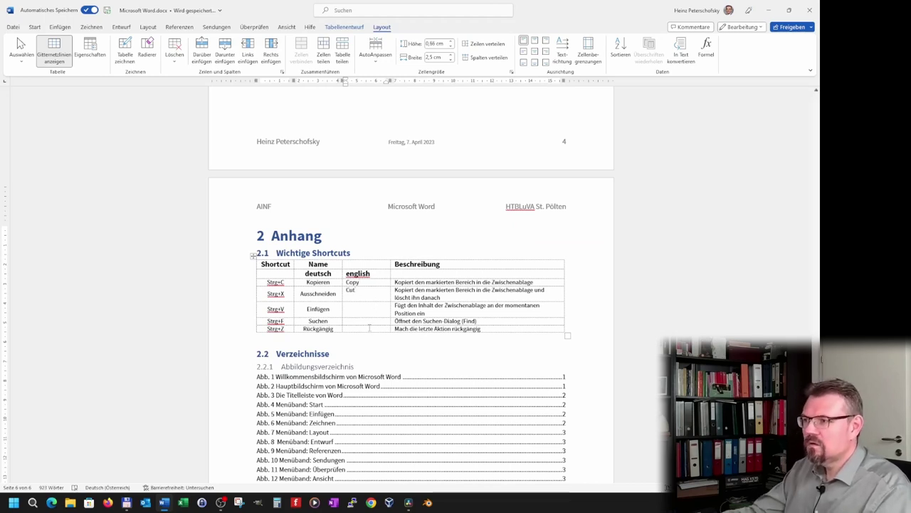
type("Paste ")
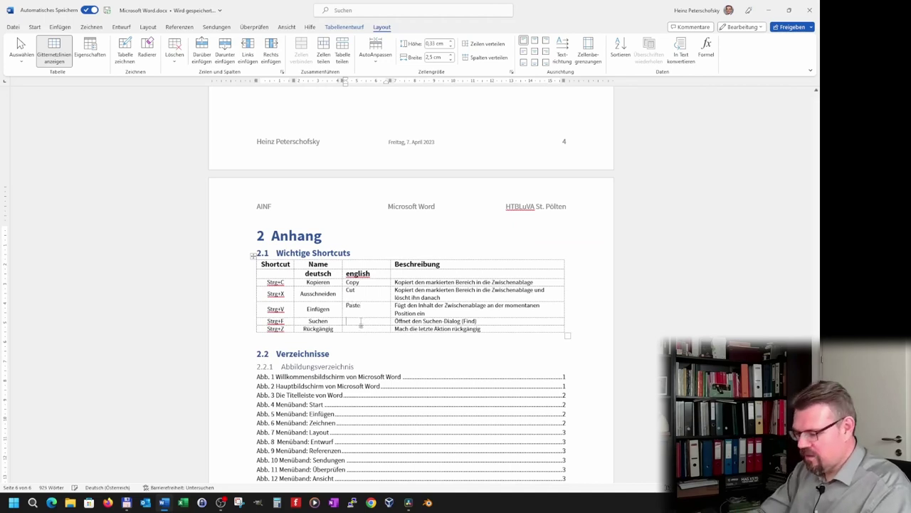
type("Find")
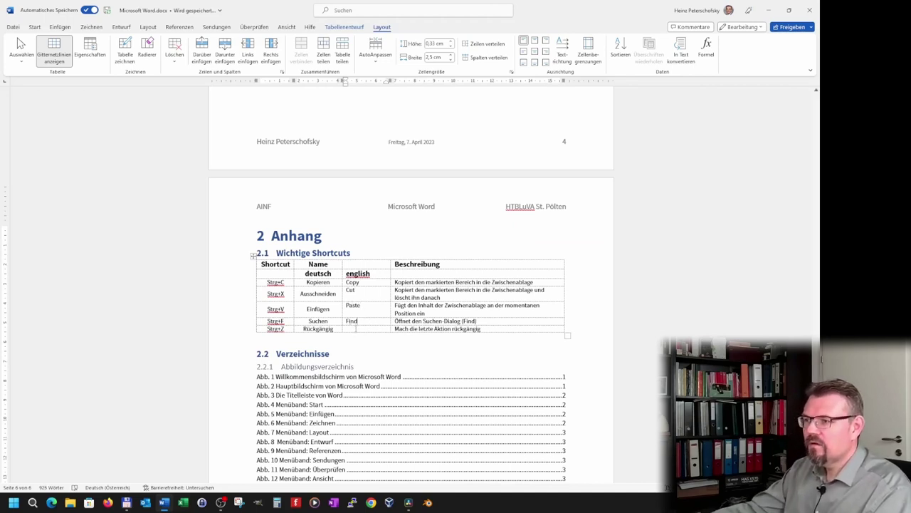
type(" Undo")
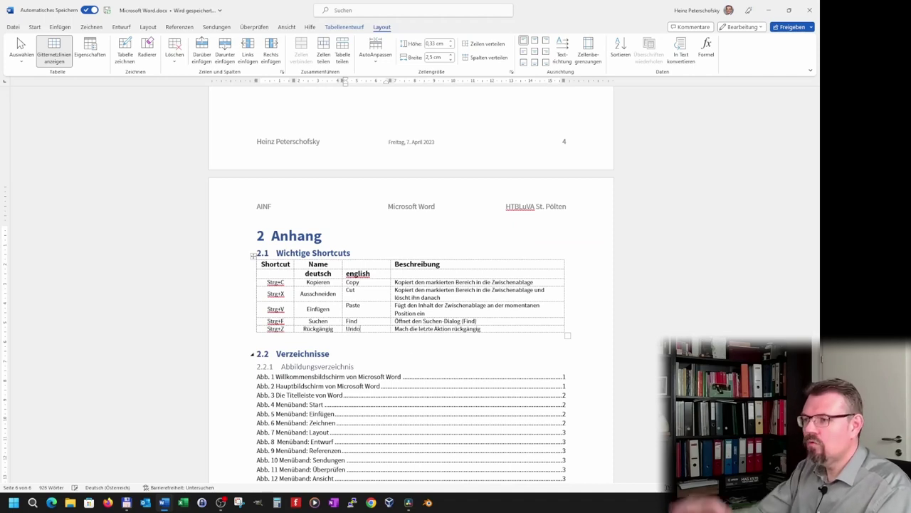
left_click(468, 312)
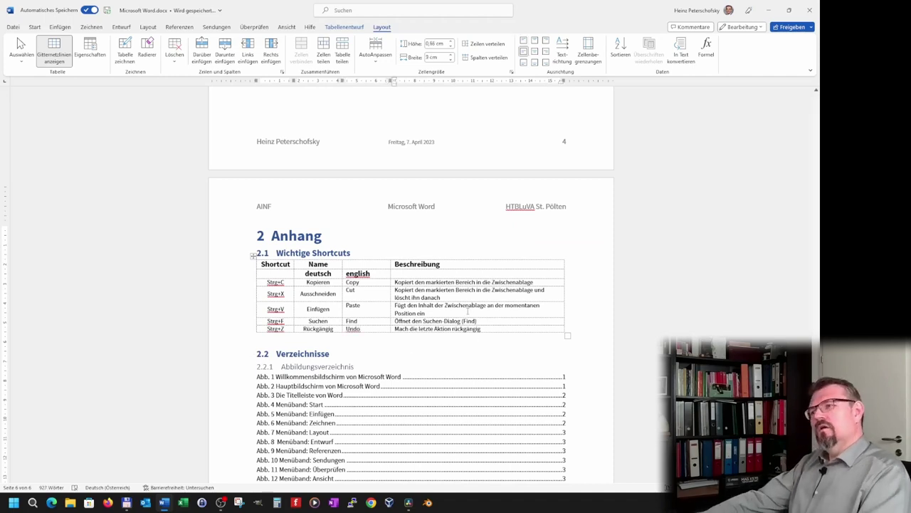
Step: Apply the Tabelleninhalt style to the deutsch/english sub-header row
left_click(245, 277)
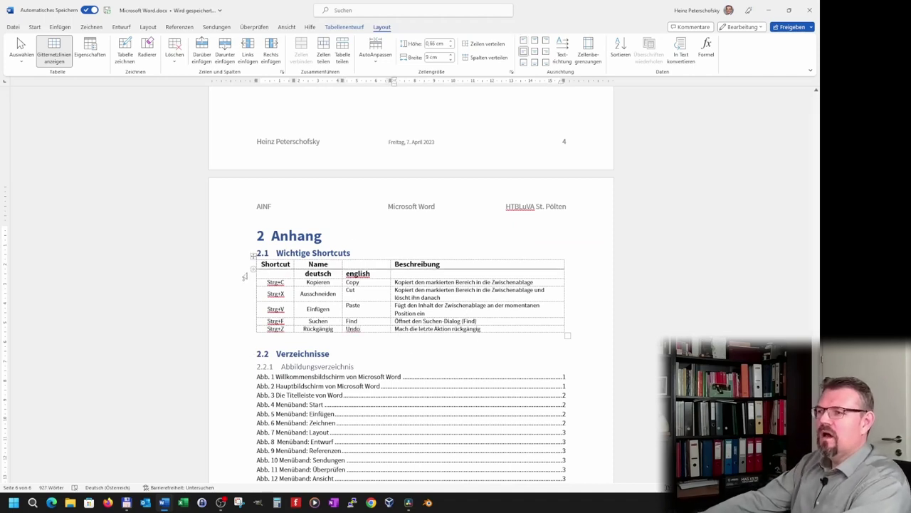
left_click(247, 278)
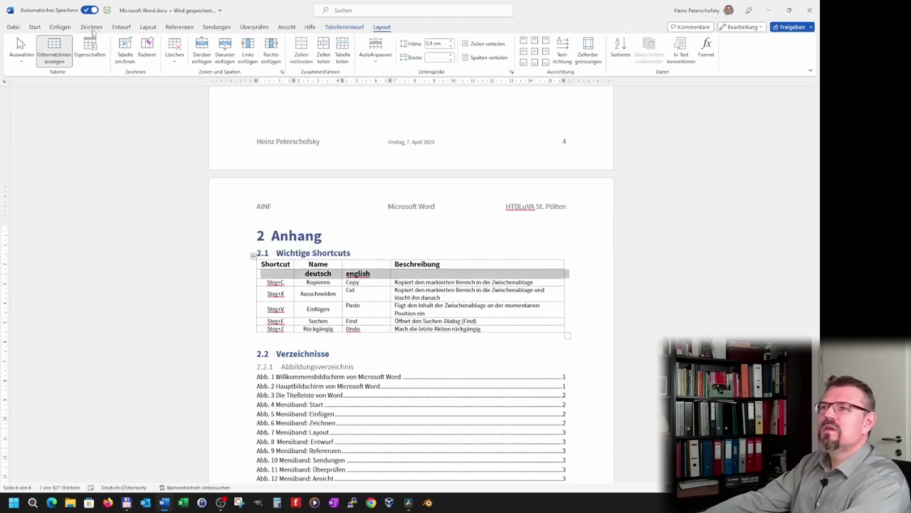
left_click(34, 27)
left_click(527, 51)
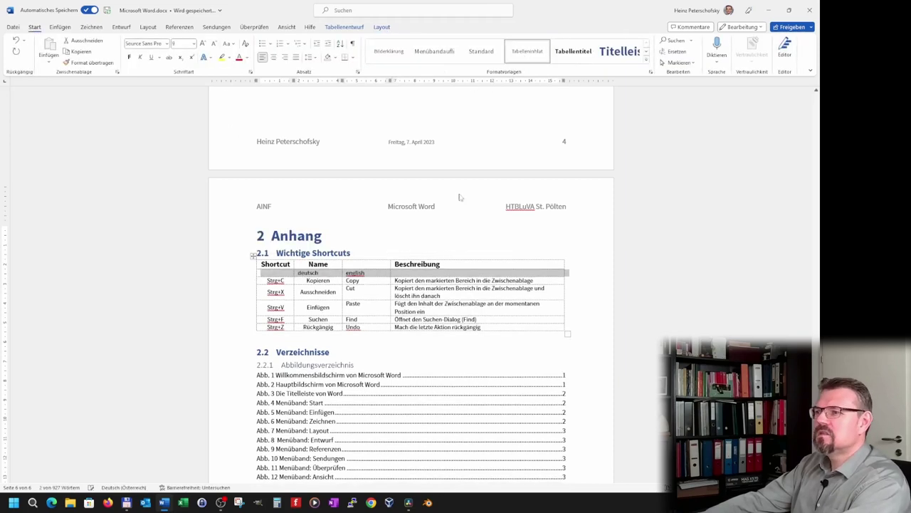
left_click(340, 340)
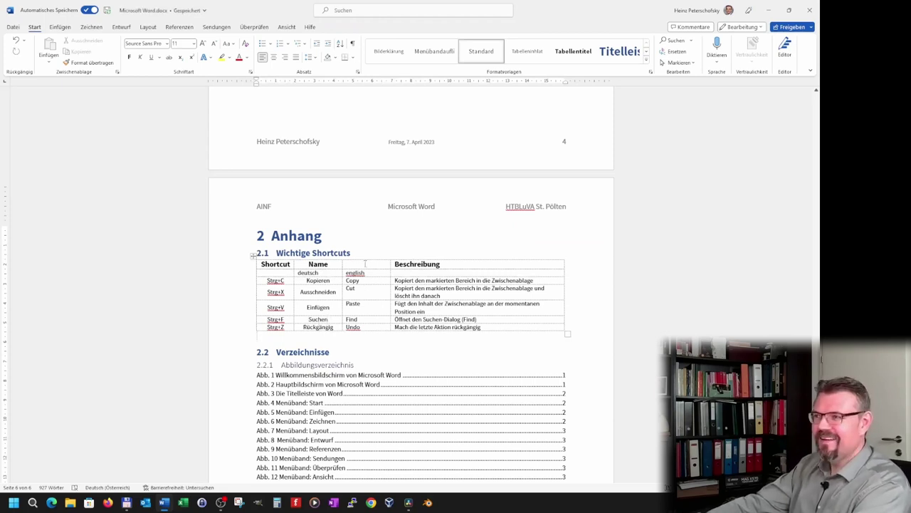
Step: Merge the Name header with the empty cell beside it and centre both name columns
left_click_drag(373, 264, 322, 264)
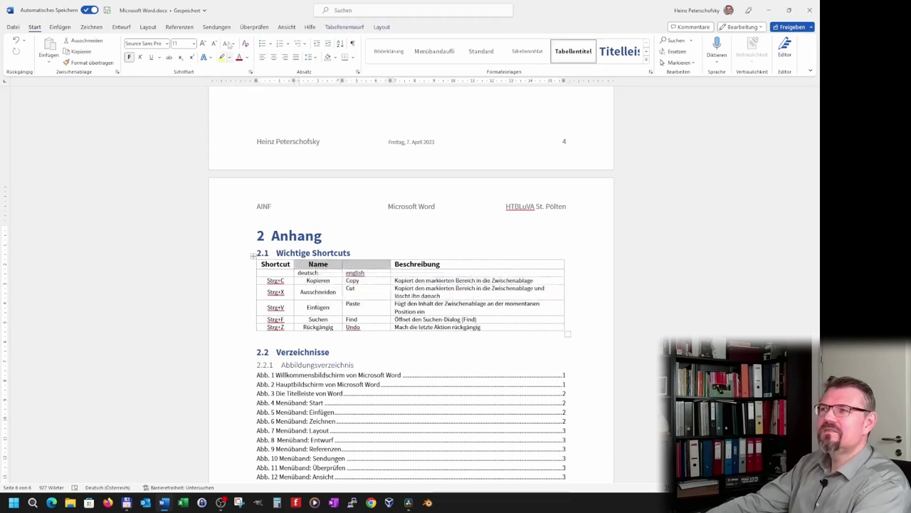
left_click(380, 29)
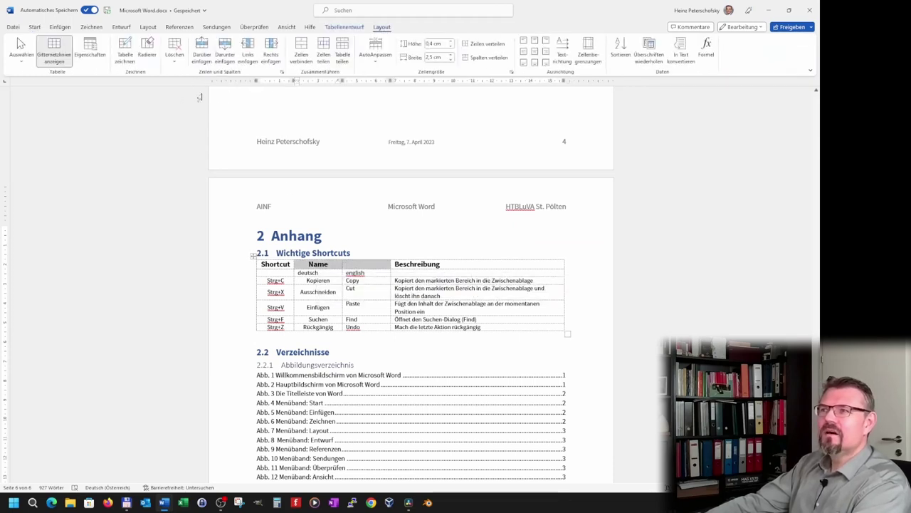
left_click(302, 55)
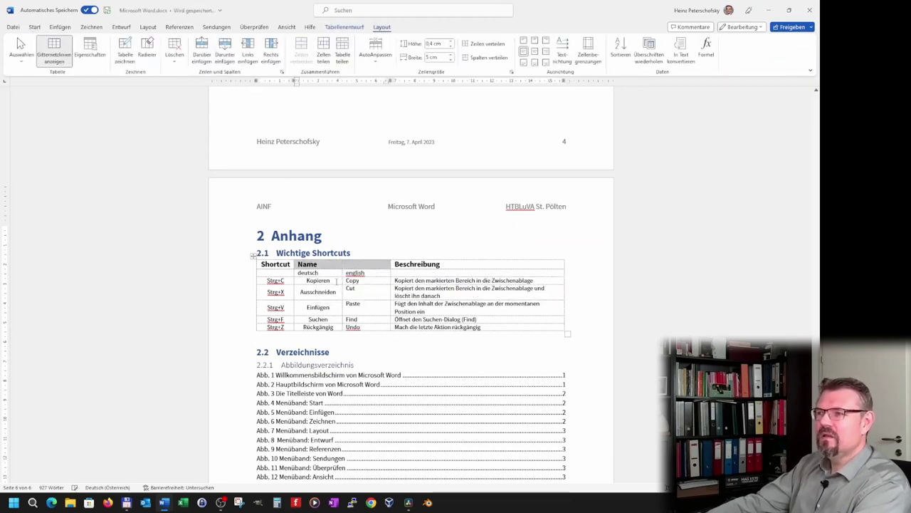
left_click(535, 52)
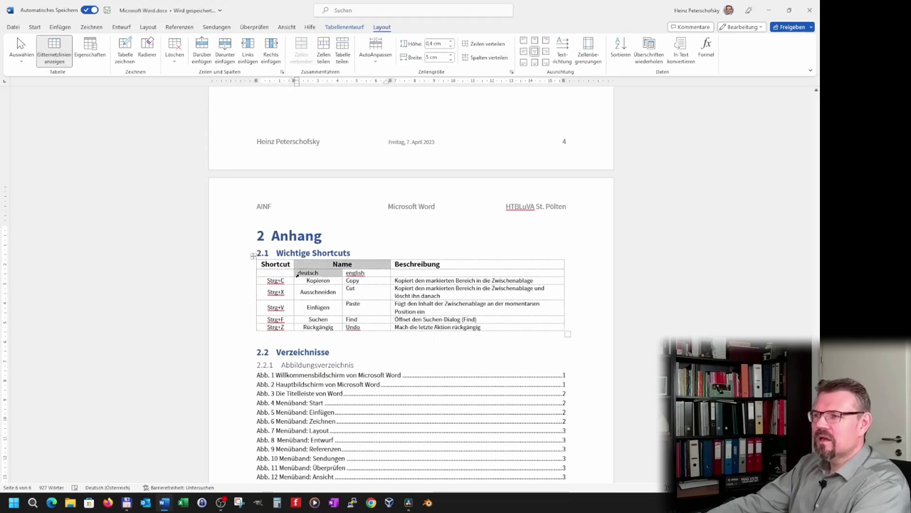
left_click_drag(294, 273, 352, 327)
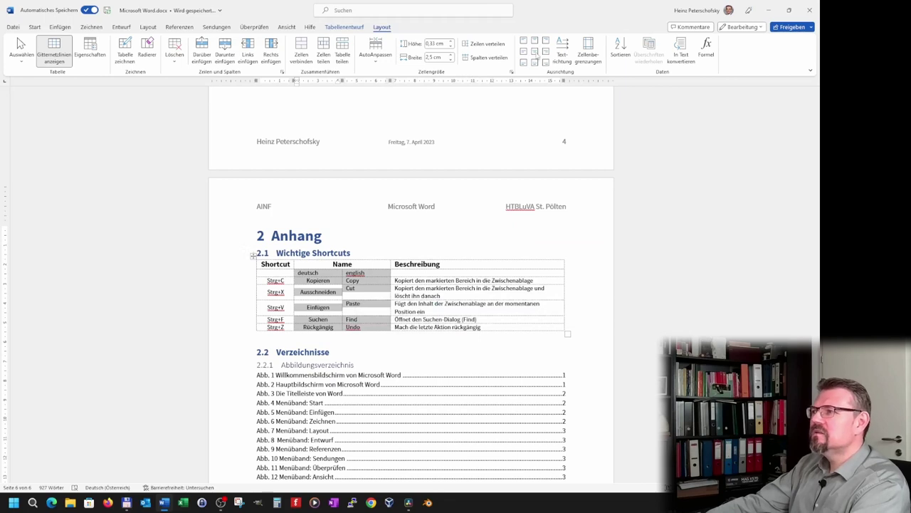
left_click(535, 52)
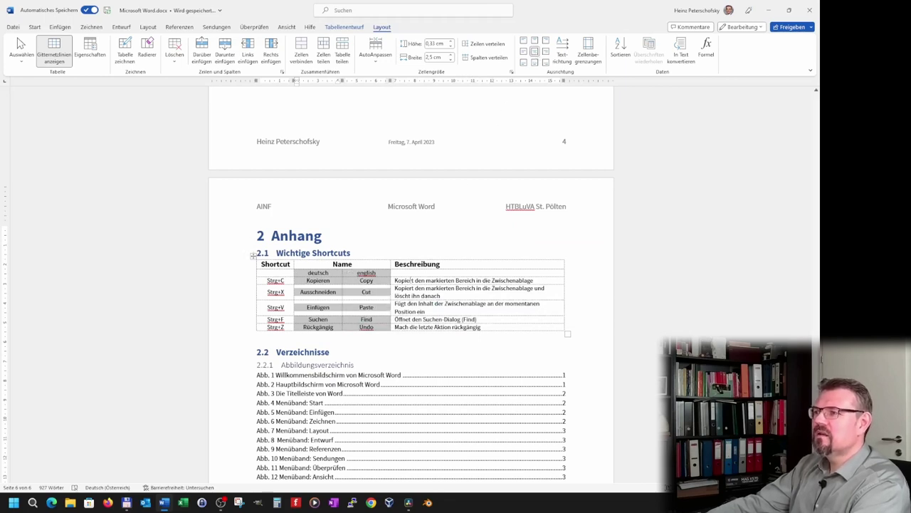
left_click(410, 335)
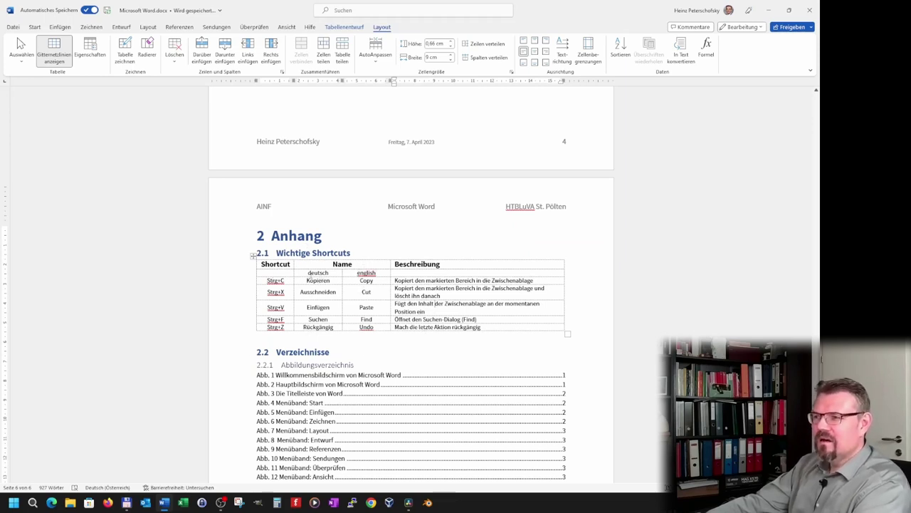
Step: Capitalise the english subheading to English using the spelling suggestion
left_click(308, 272)
type("D")
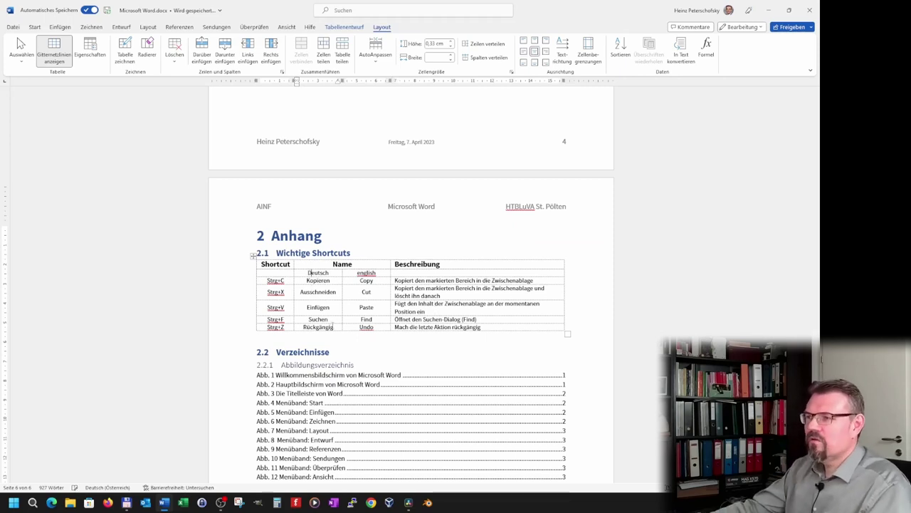
right_click(366, 273)
left_click(362, 303)
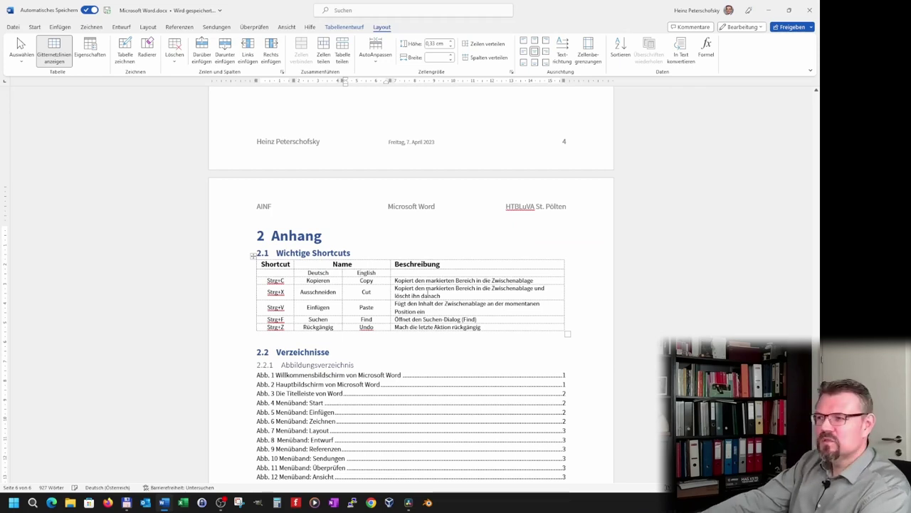
left_click(394, 268)
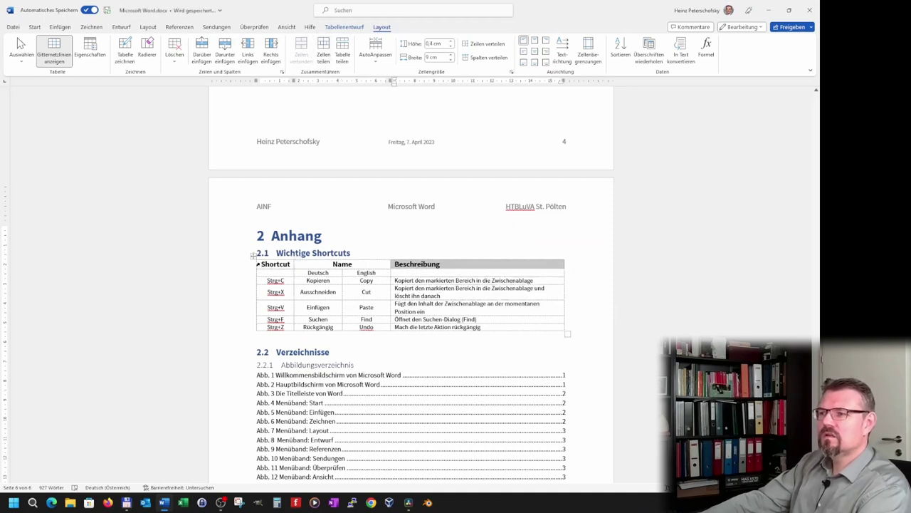
Step: Merge the two Shortcut header cells into one spanning both header rows
left_click(257, 264)
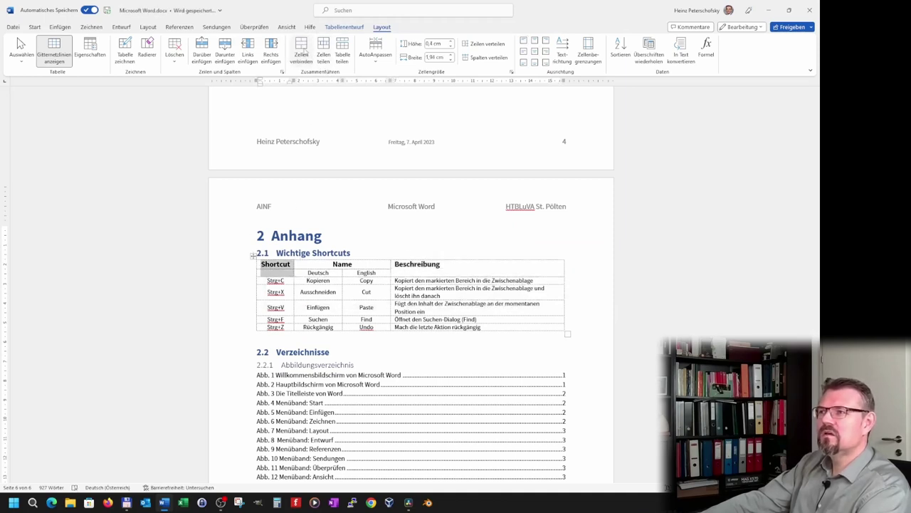
left_click(301, 54)
left_click(413, 311)
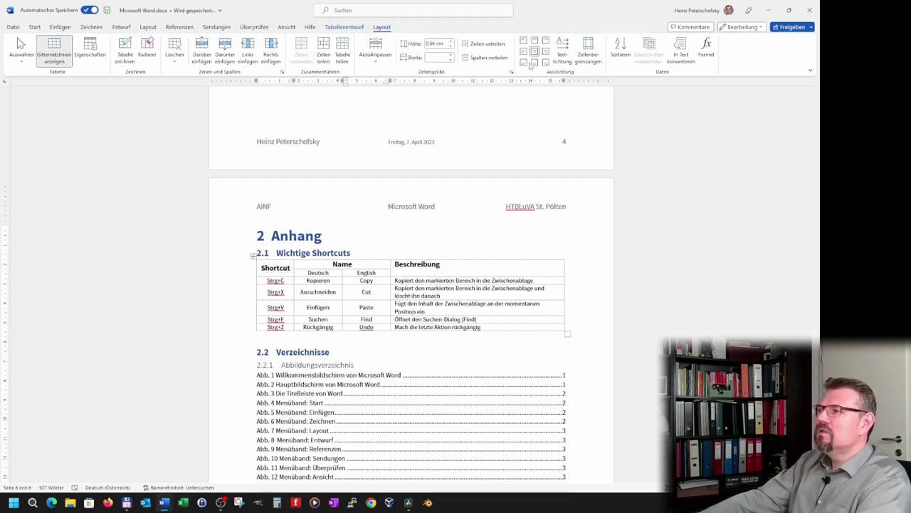
Step: Centre the Cut entry vertically and horizontally in its cell
left_click(536, 41)
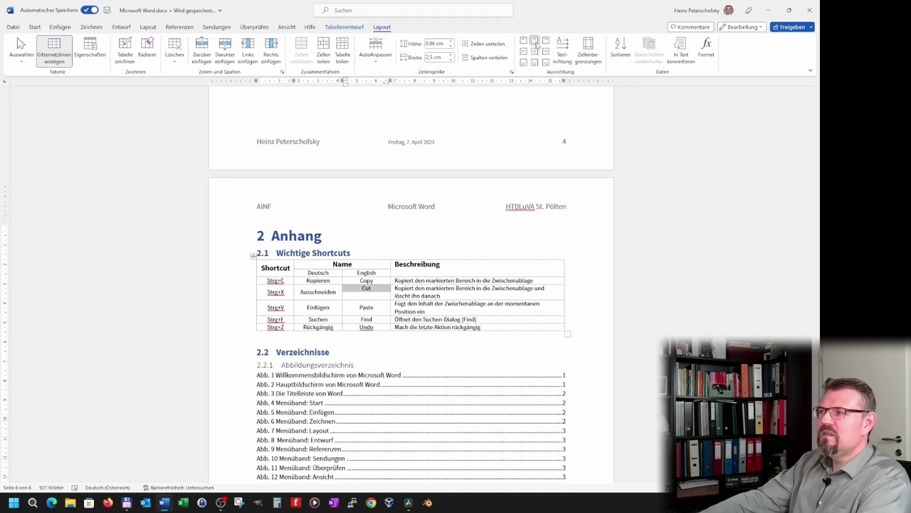
left_click(536, 63)
left_click(535, 51)
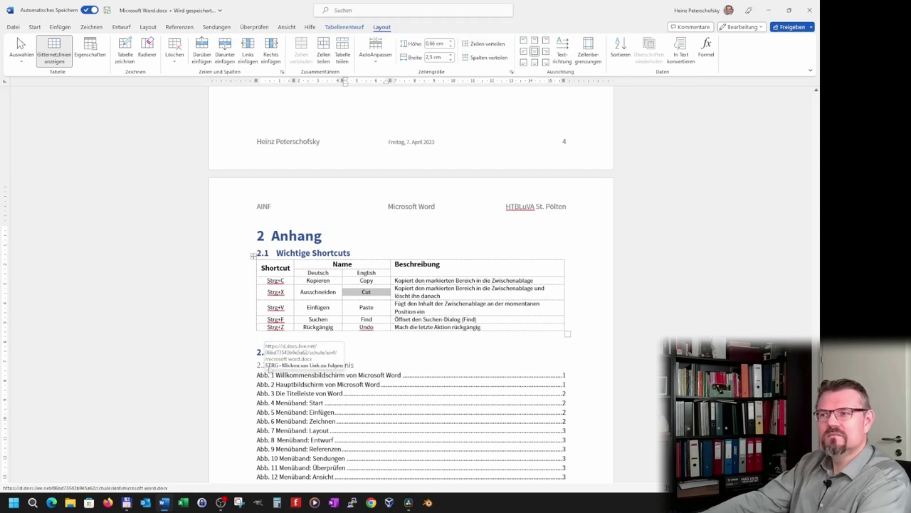
left_click(253, 255)
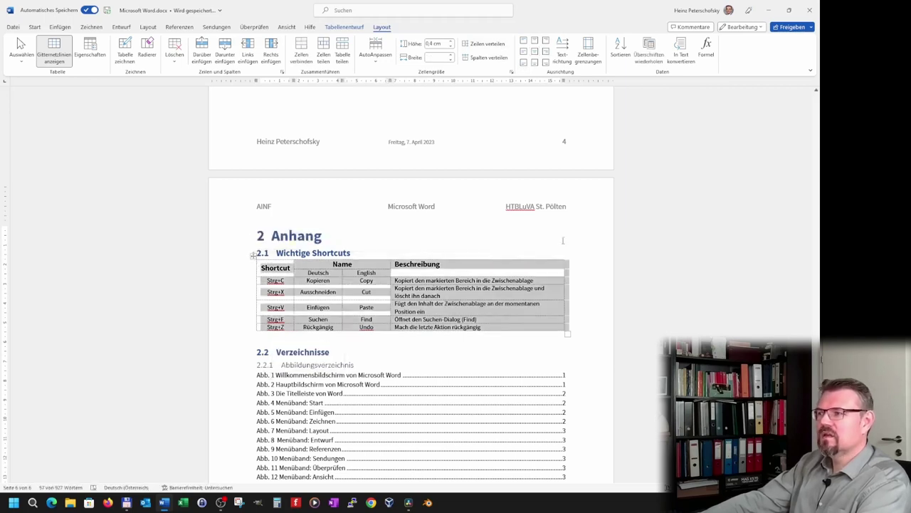
Step: Give the shortcut table all borders in the chosen pen colour
left_click(349, 27)
left_click(705, 61)
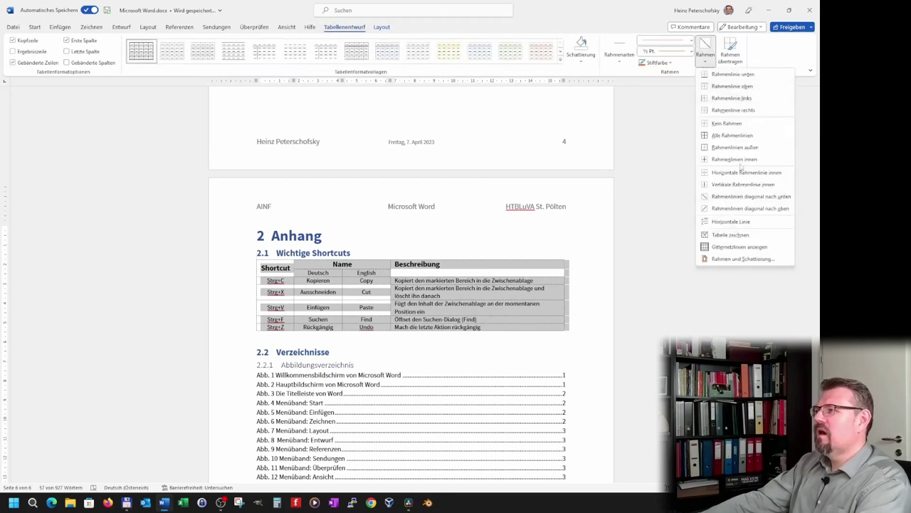
left_click(741, 146)
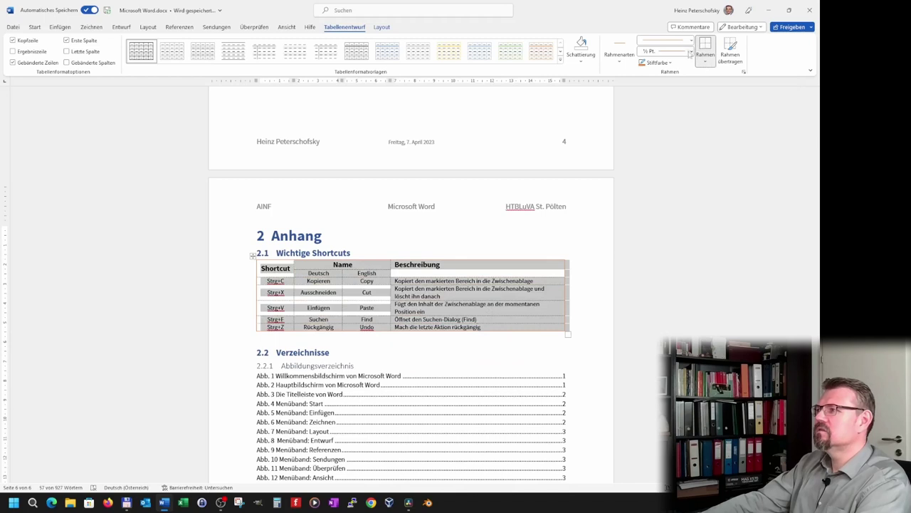
left_click(658, 62)
left_click(683, 75)
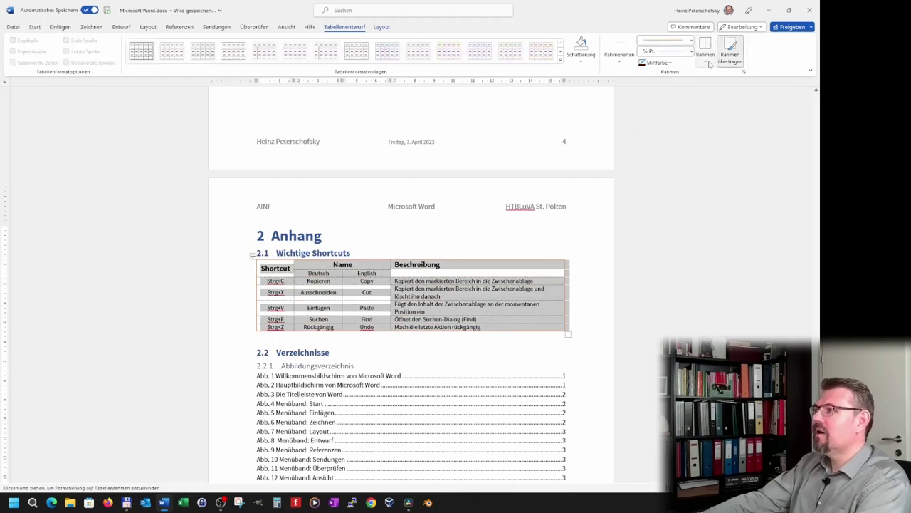
left_click(707, 63)
left_click(728, 145)
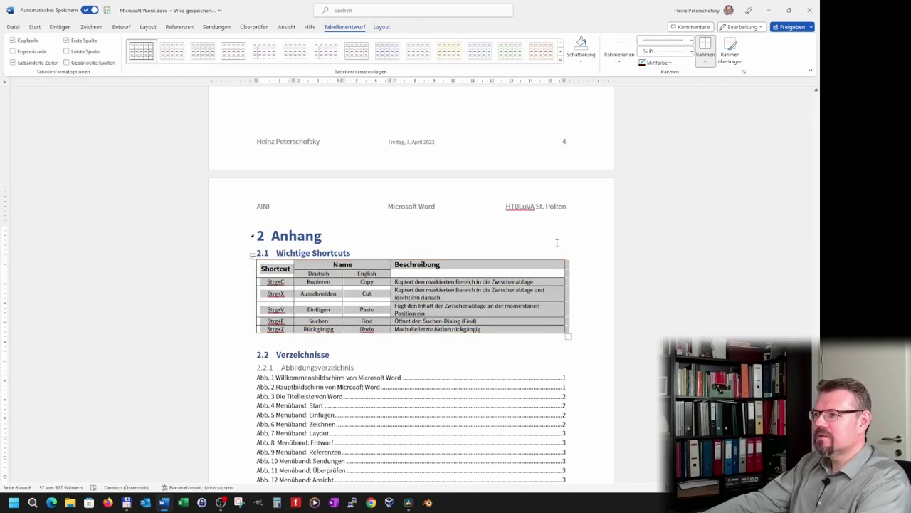
left_click(469, 361)
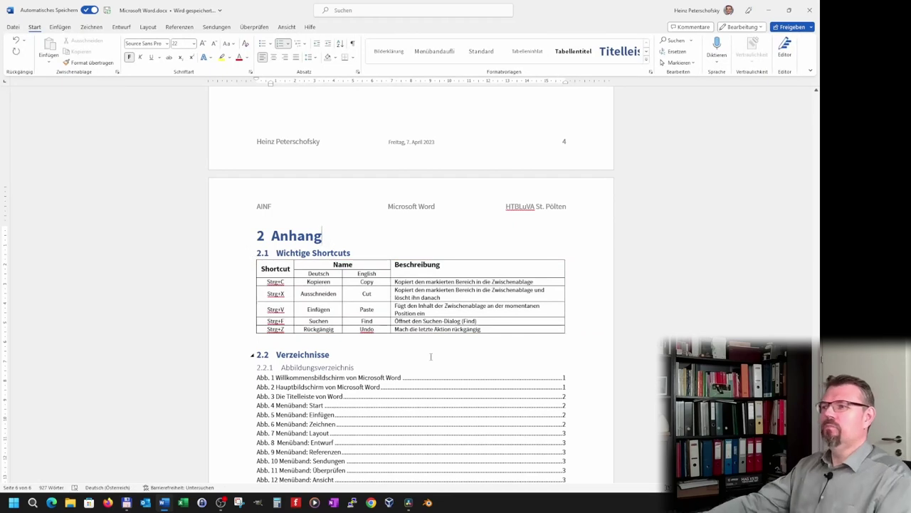
Step: Centre the Beschreibung header vertically, left-aligned, then deselect the table
left_click(485, 263)
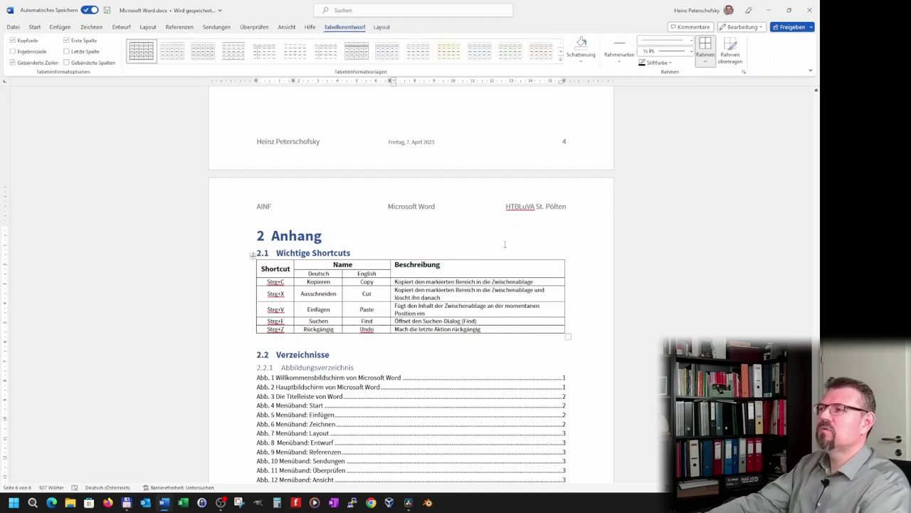
left_click(381, 27)
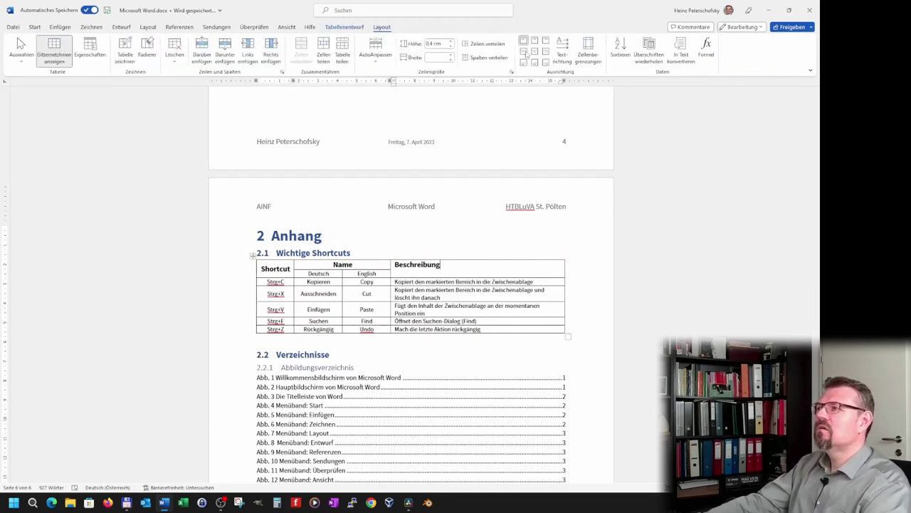
left_click(523, 52)
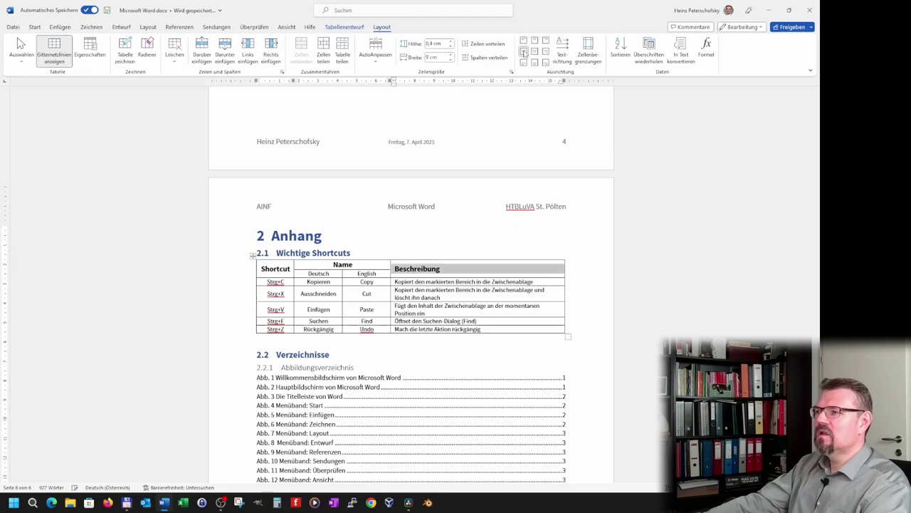
left_click(453, 356)
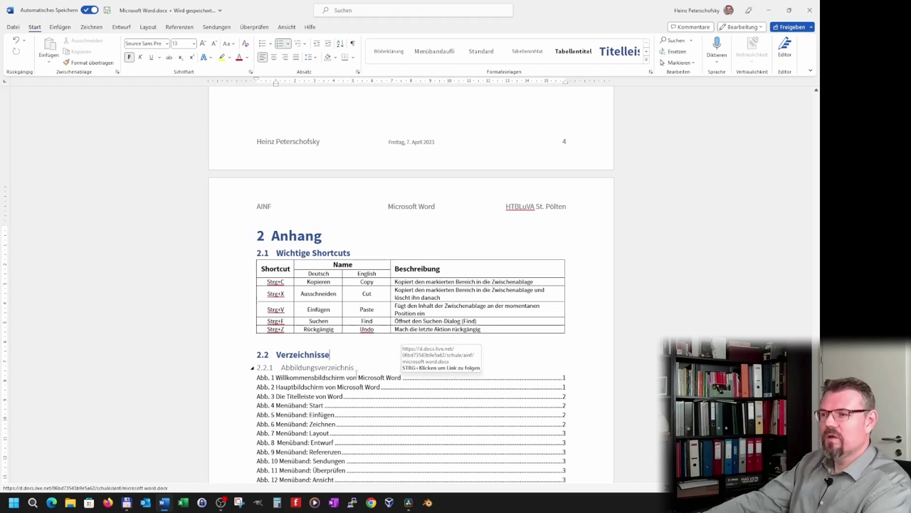
right_click(252, 255)
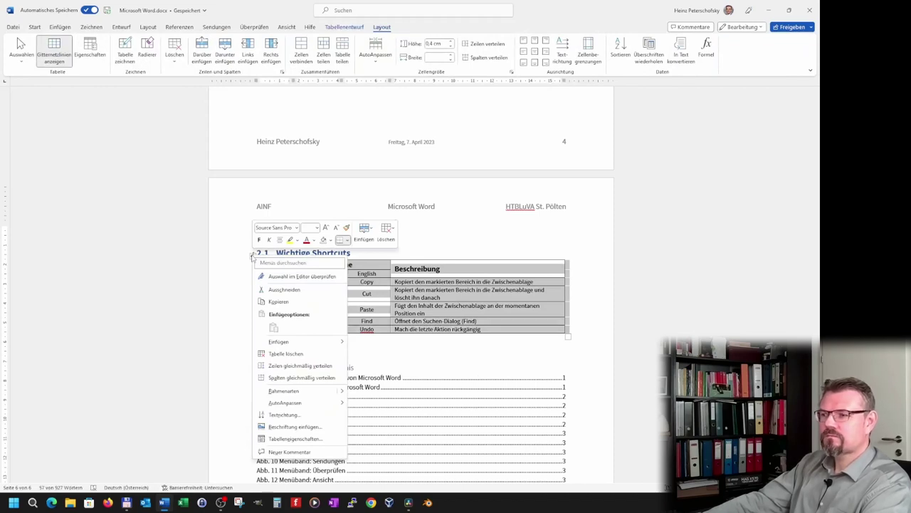
key("Escape")
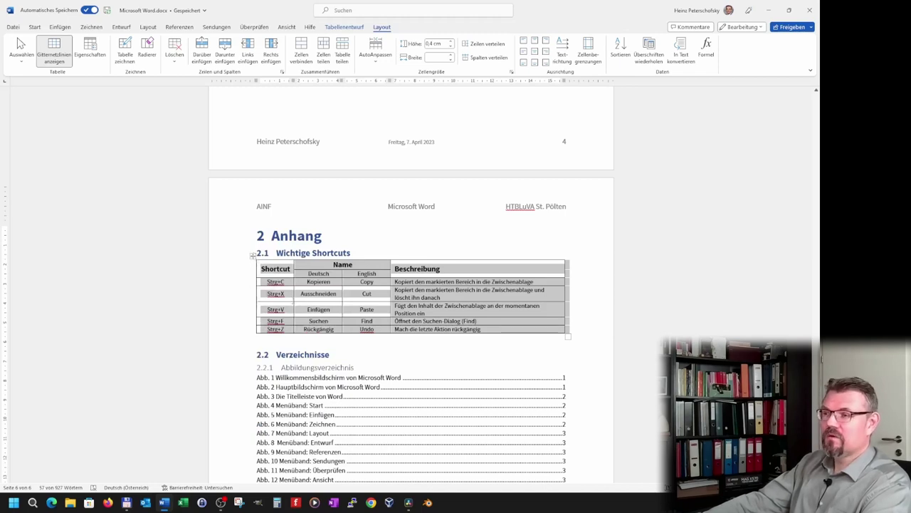
left_click(307, 293)
left_click(253, 257)
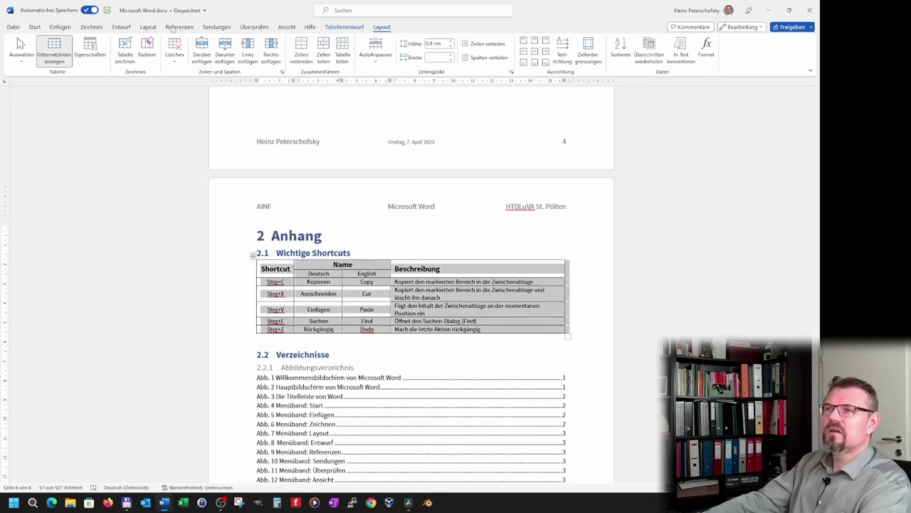
left_click(148, 27)
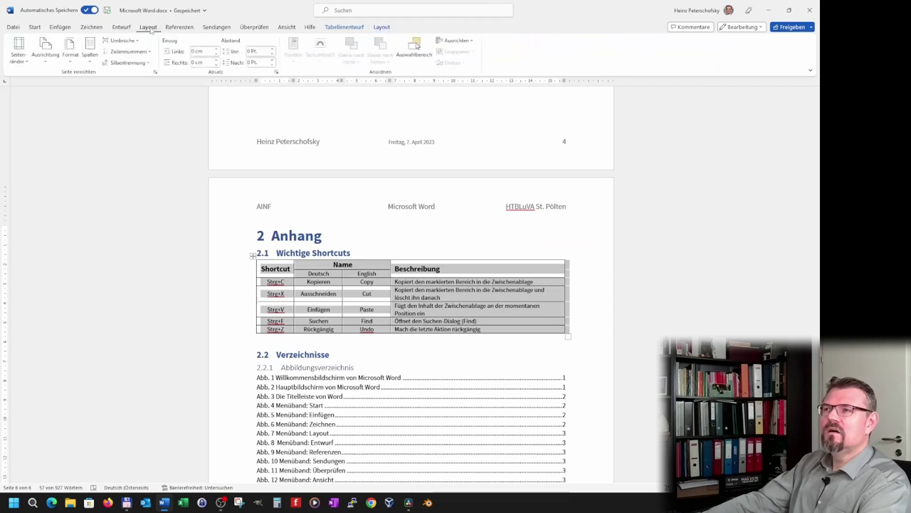
left_click(59, 27)
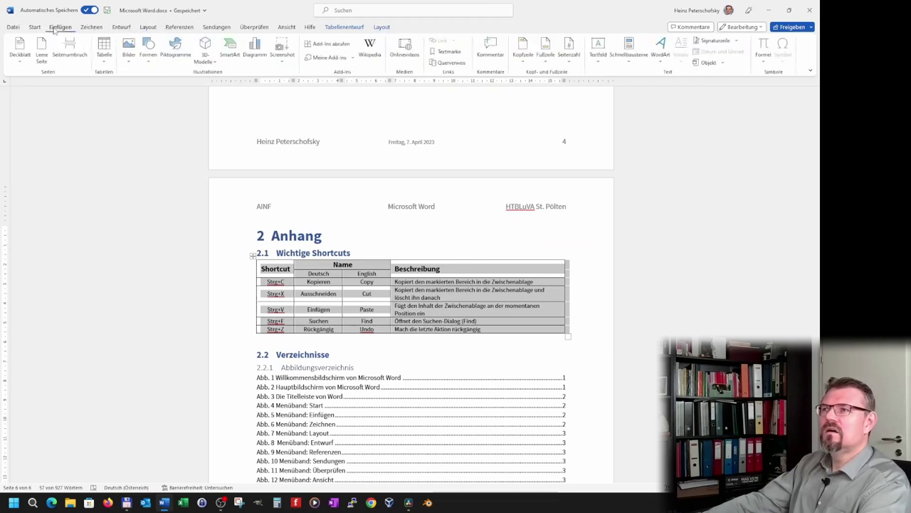
left_click(178, 29)
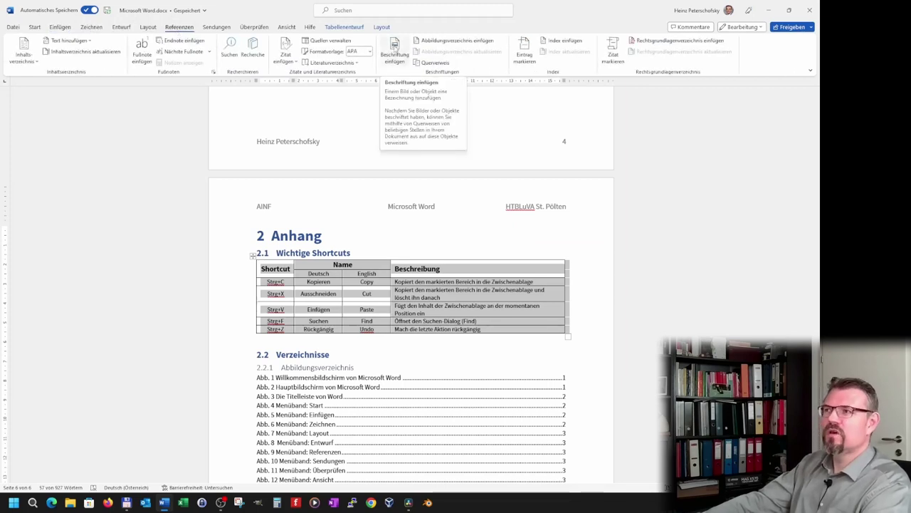
left_click(395, 48)
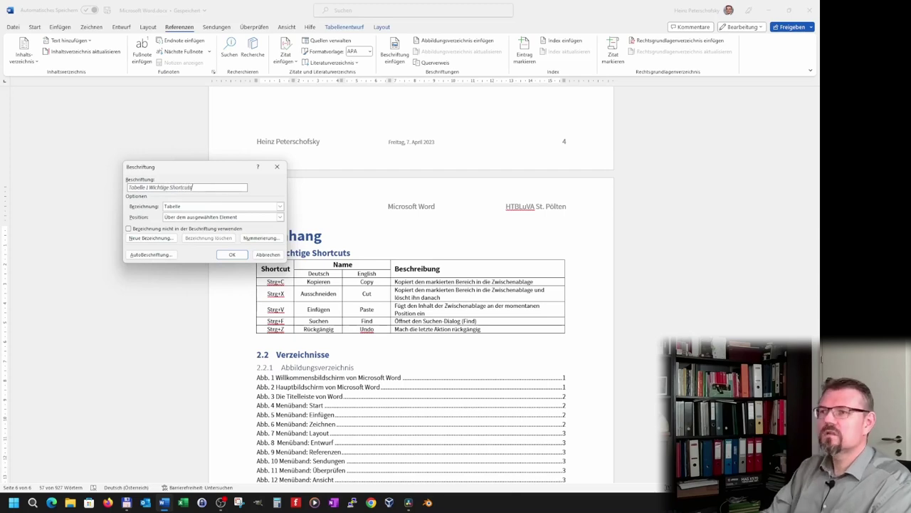
left_click(231, 255)
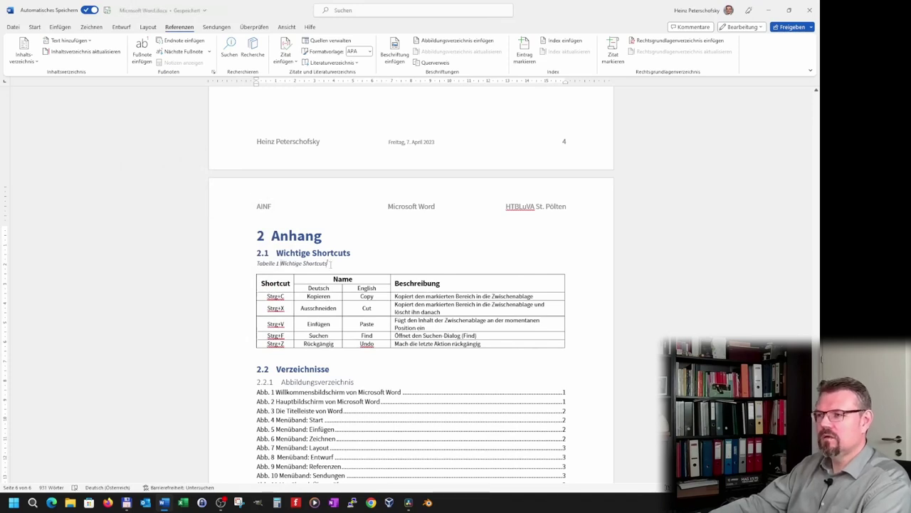
left_click_drag(334, 264, 255, 265)
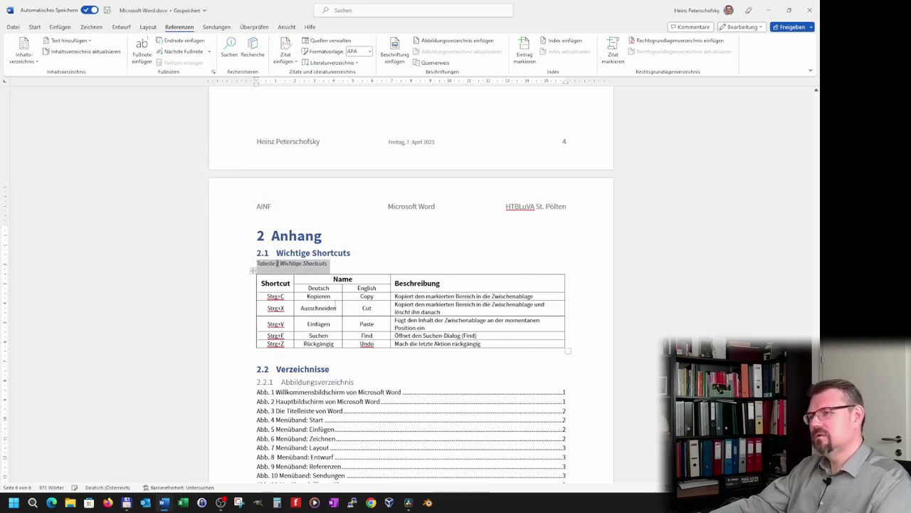
key("Delete")
key("Delete")
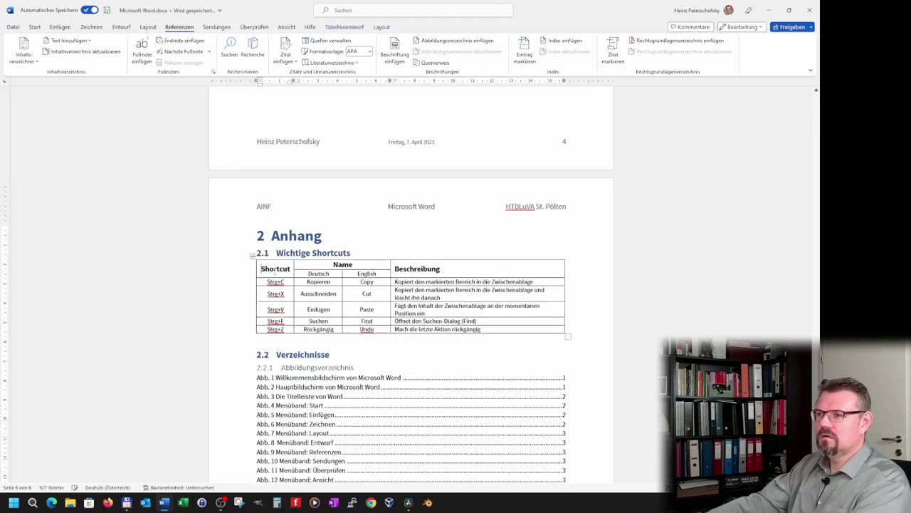
Step: Caption the table 'Tabelle 1 Wichtige Shortcuts', positioned below the table
left_click(253, 256)
right_click(253, 256)
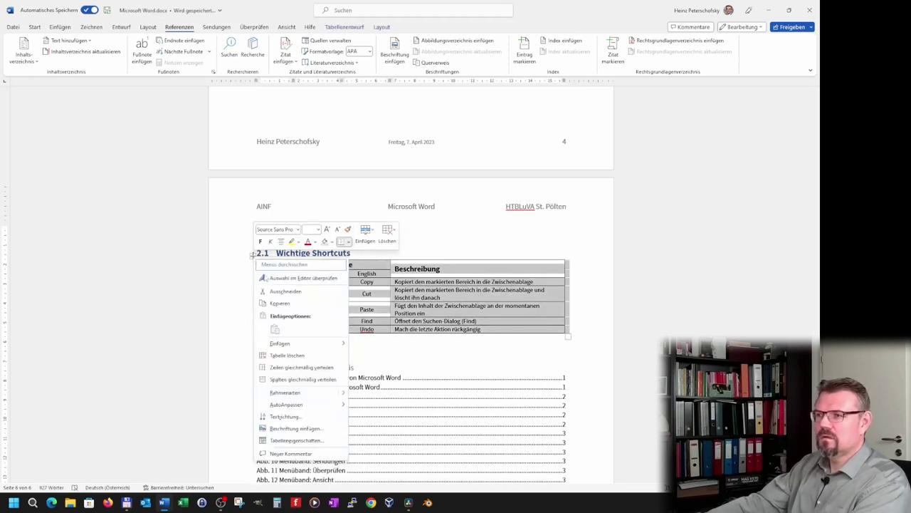
left_click(299, 428)
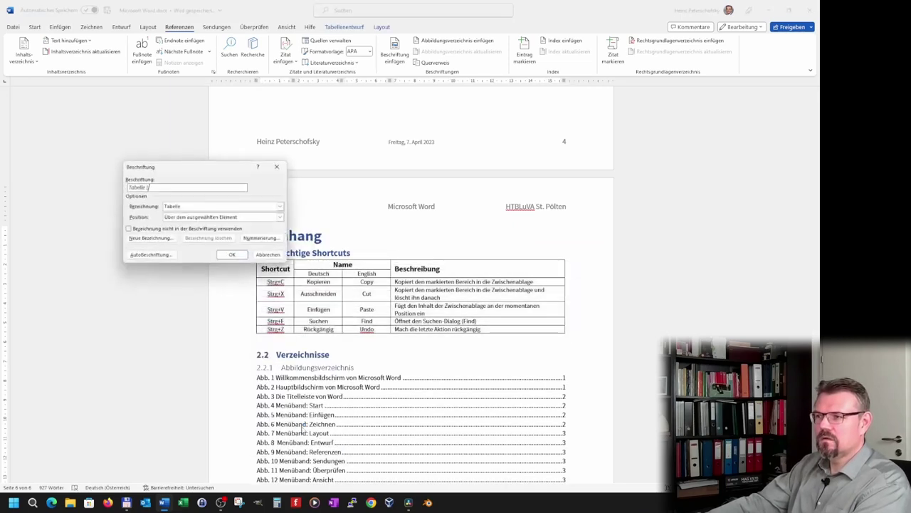
left_click(189, 218)
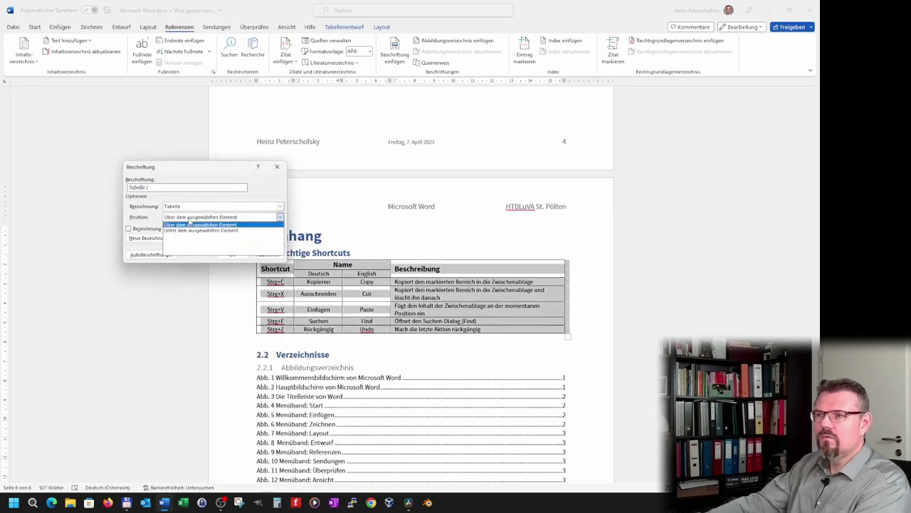
left_click(189, 228)
left_click(159, 187)
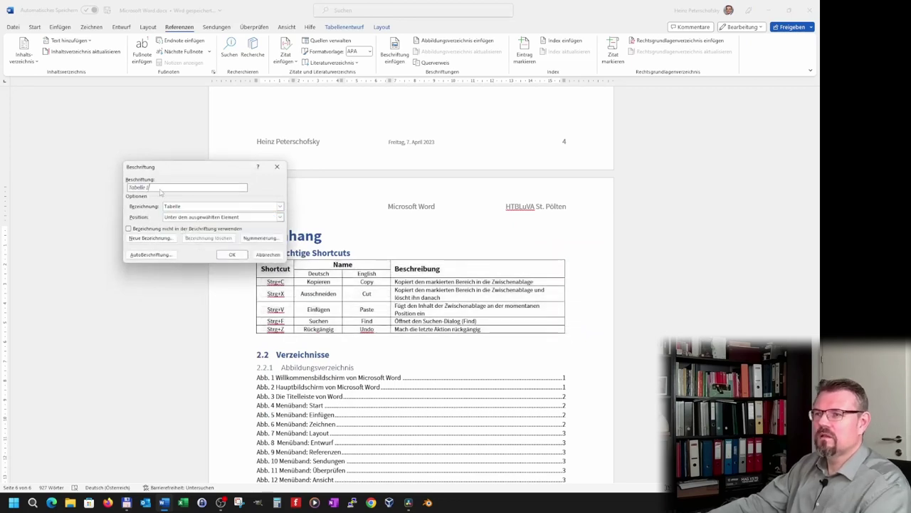
type("Wichtige")
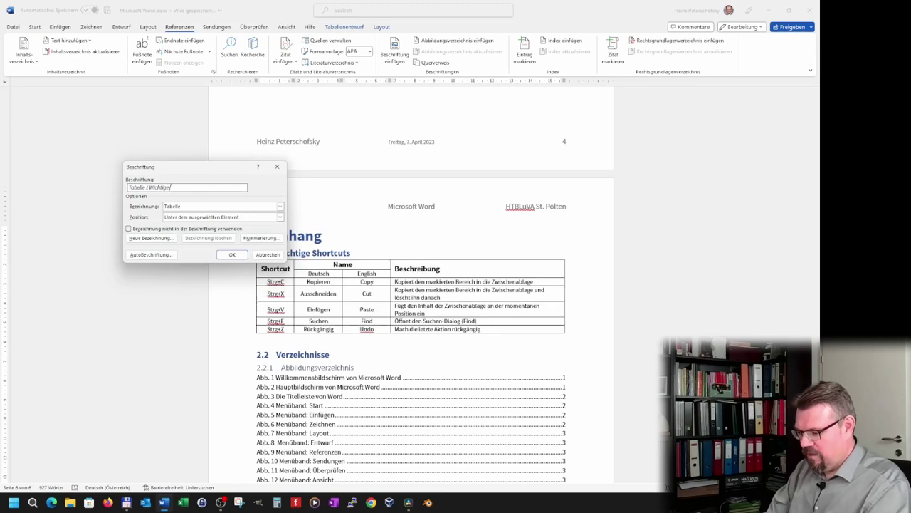
type(" Shortcu")
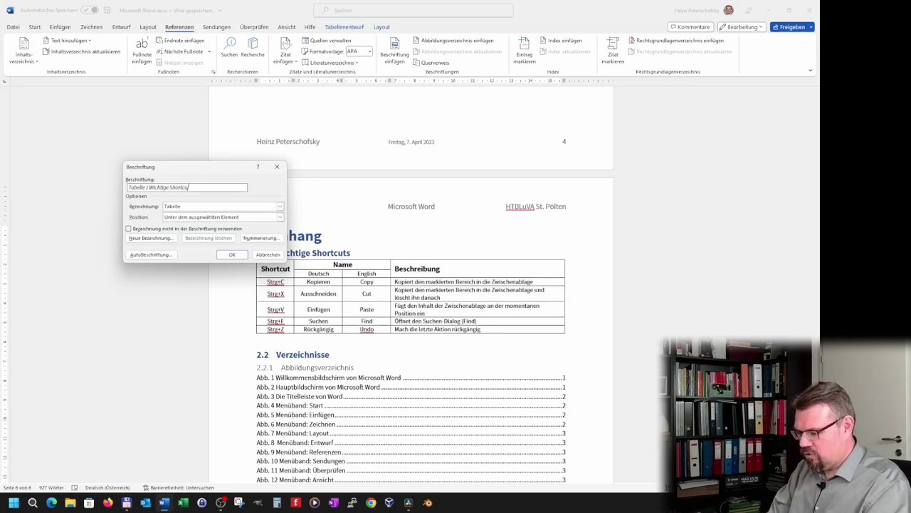
type("ts")
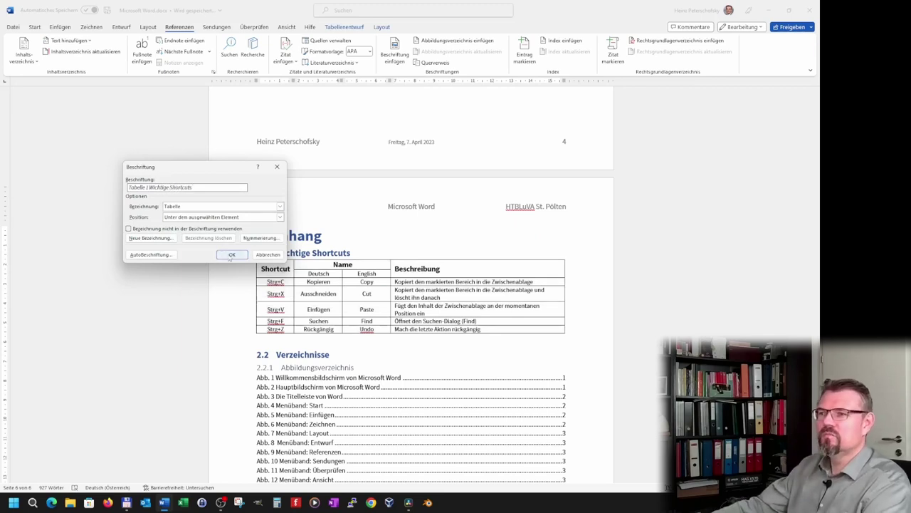
left_click(231, 254)
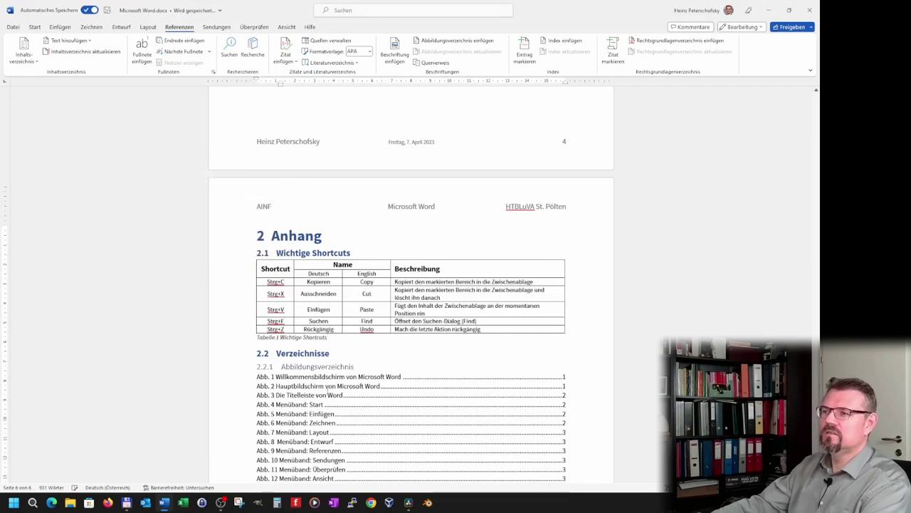
scroll(518, 448, "down", 3)
Step: Add a Heading 3 line 'Tabellenverzeichnis' on the empty line below the figure list
key("shift+Up")
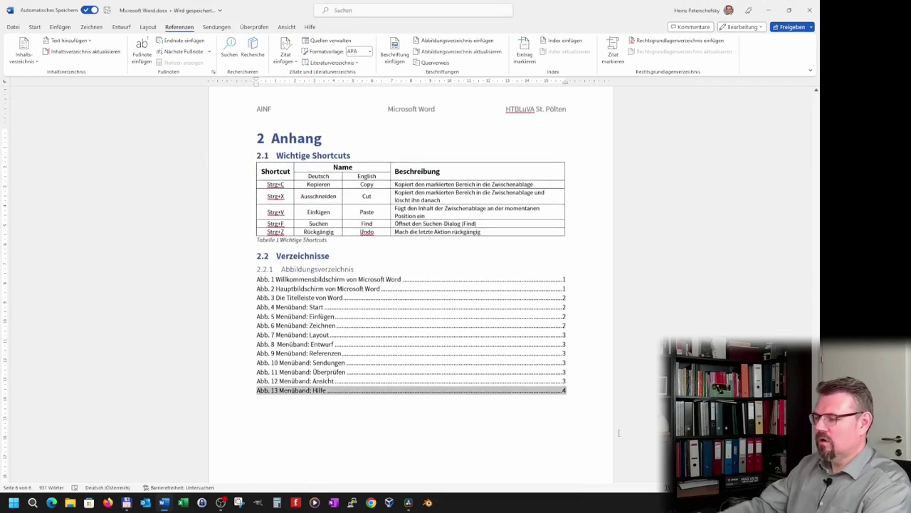
key("shift+Down")
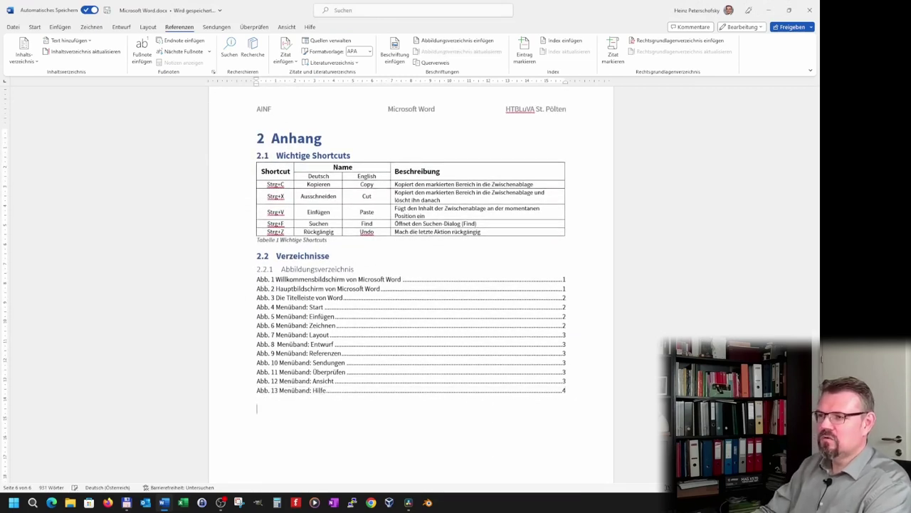
left_click(38, 27)
left_click(647, 63)
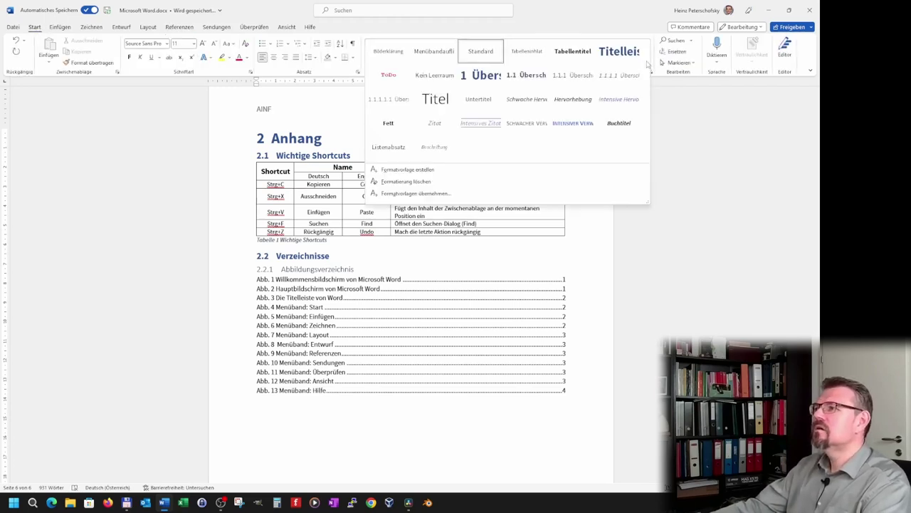
left_click(562, 80)
type("Tabellenverzeichnis")
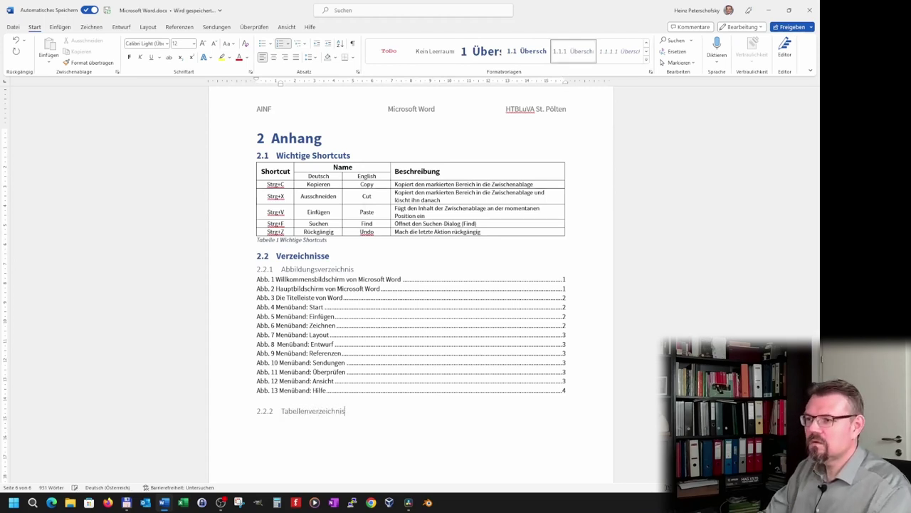
key("Return")
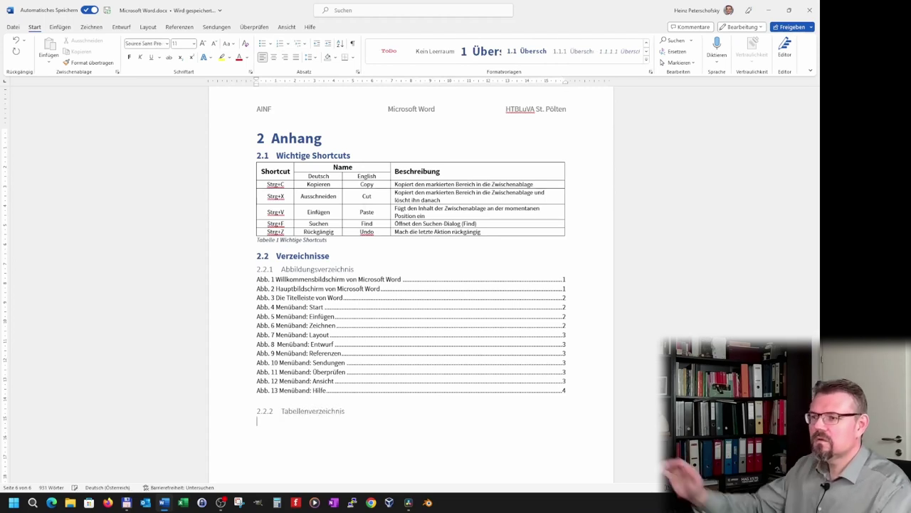
left_click(179, 28)
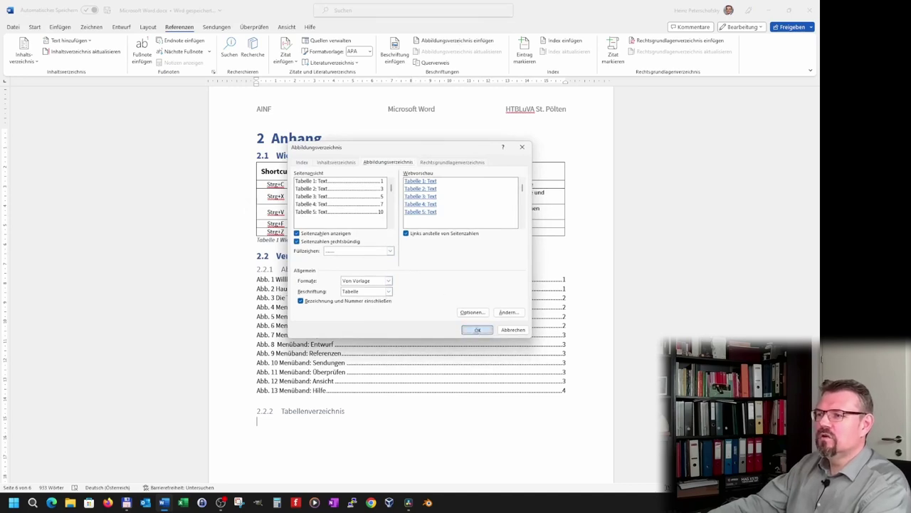
Step: Insert the table list showing 'Tabelle 1 Wichtige Shortcuts' on page 5 and review it
left_click(477, 330)
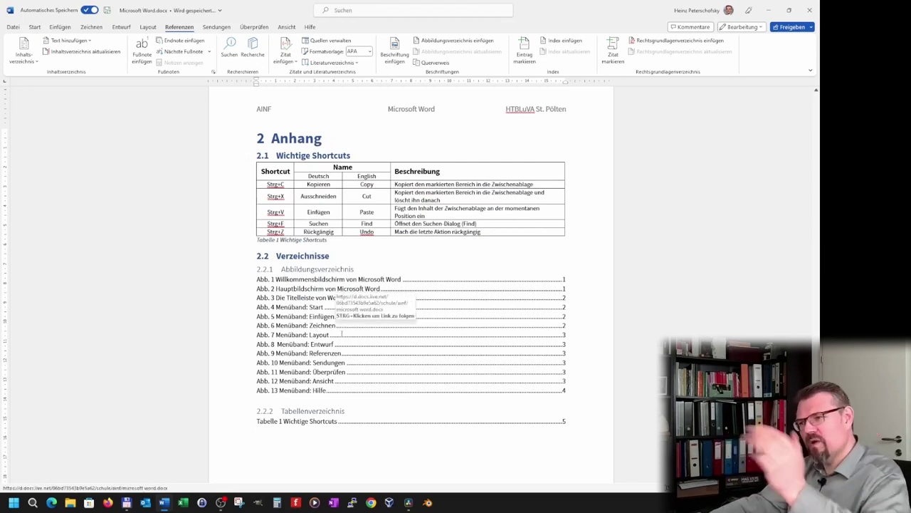
scroll(324, 353, "down", 2)
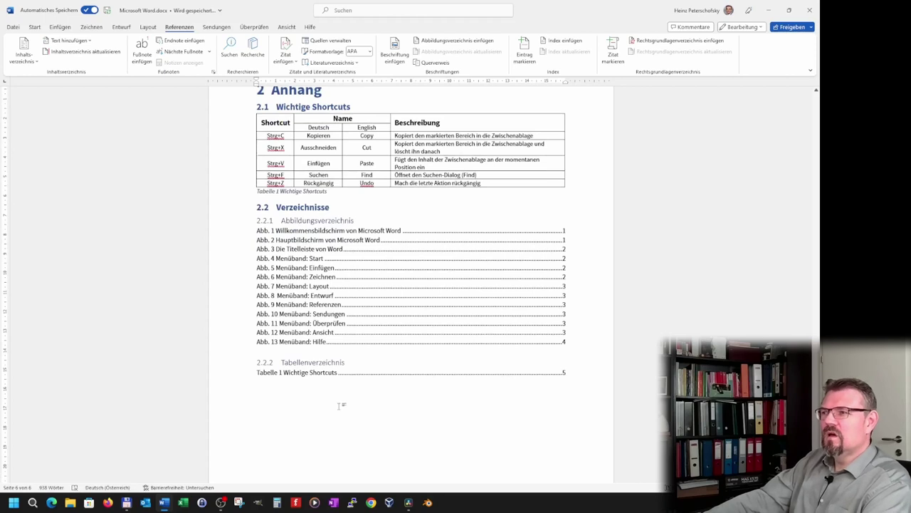
scroll(340, 405, "up", 3)
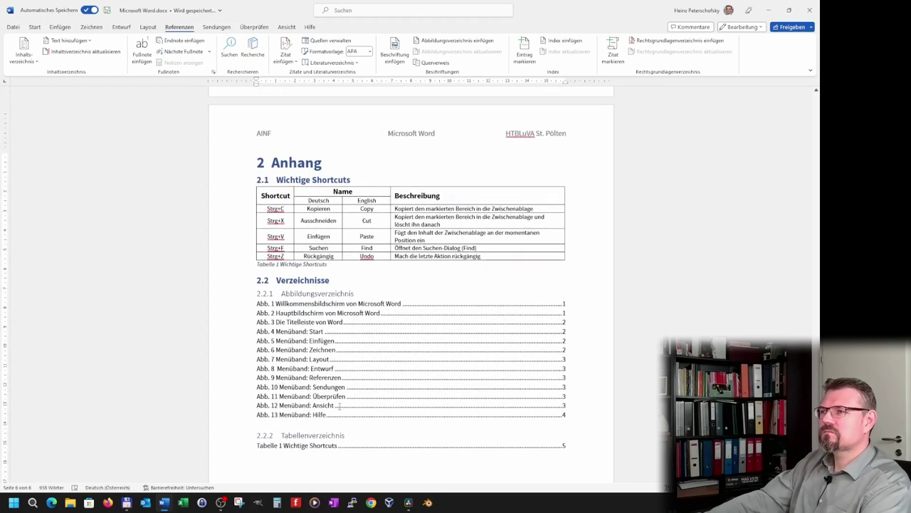
scroll(339, 405, "up", 3)
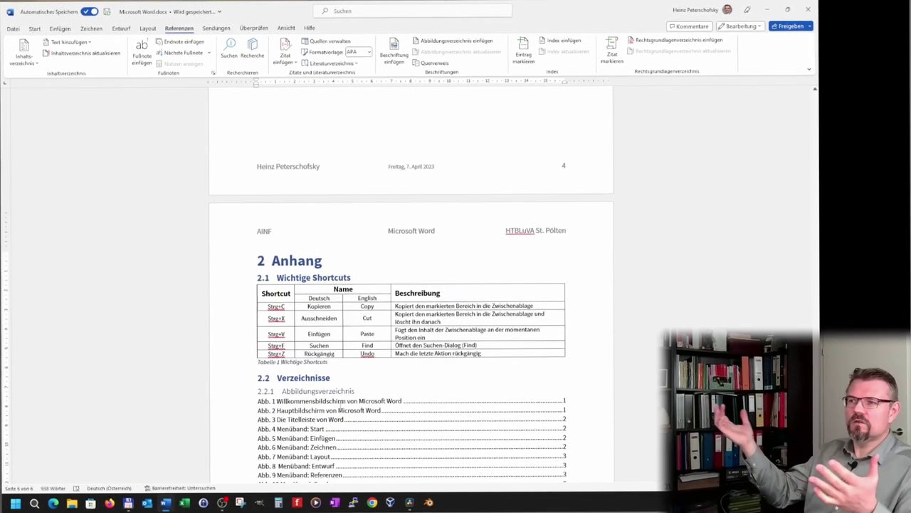